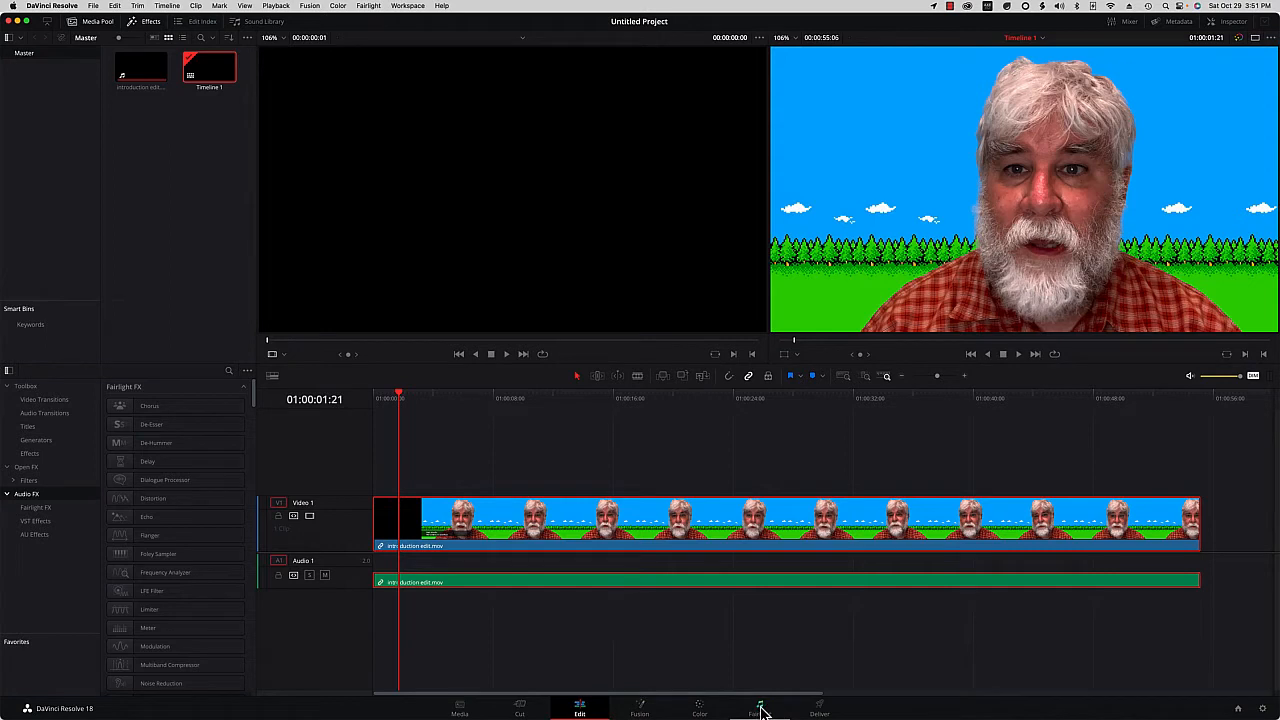
# Step: Switch to the Fairlight page and dock the floating viewer beside the meters
pyautogui.click(760, 710)
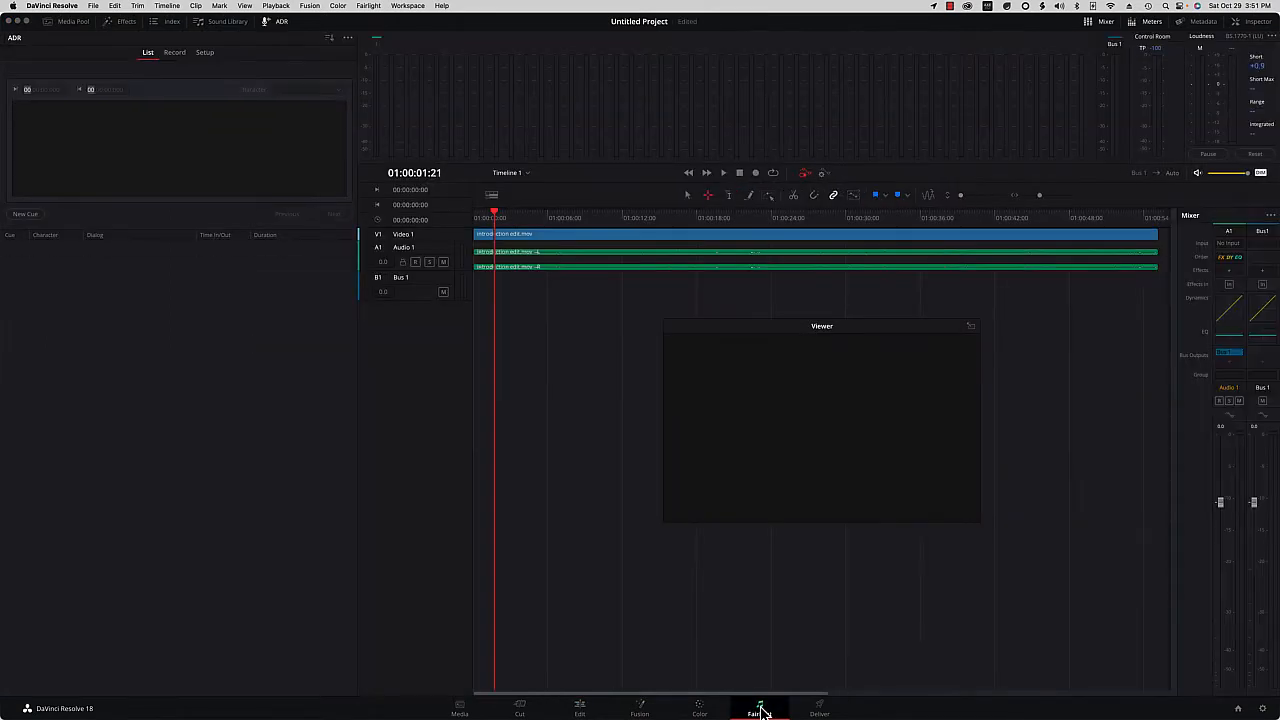
pyautogui.moveTo(877, 331); pyautogui.dragTo(872, 294)
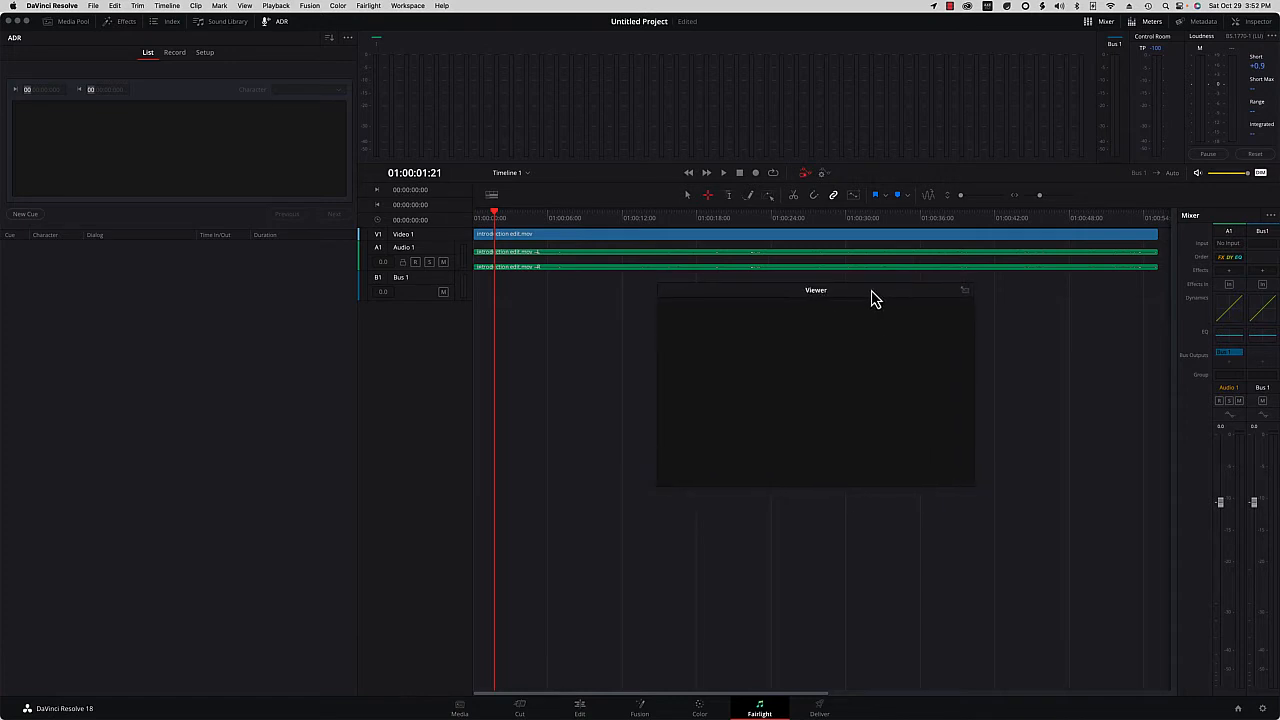
pyautogui.click(960, 292)
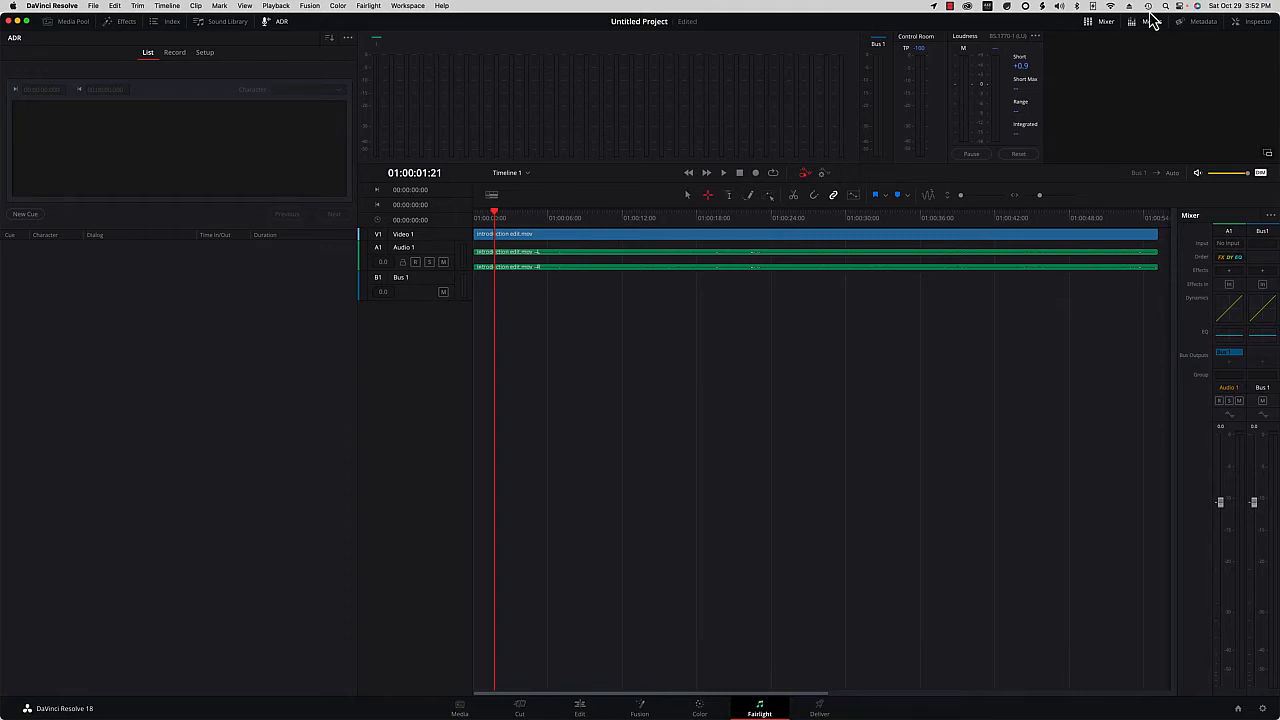
# Step: Float the viewer as a separate window over the empty timeline area and return the playhead to the timeline start
pyautogui.click(1147, 27)
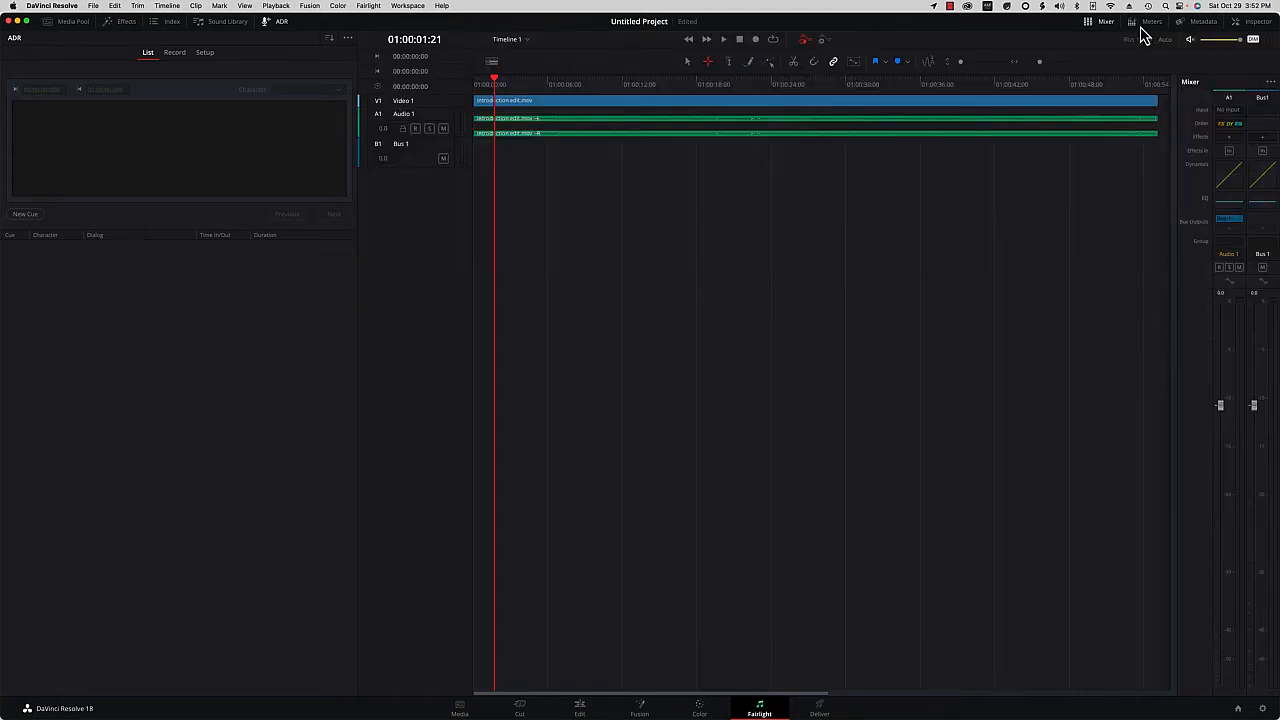
pyautogui.click(1145, 27)
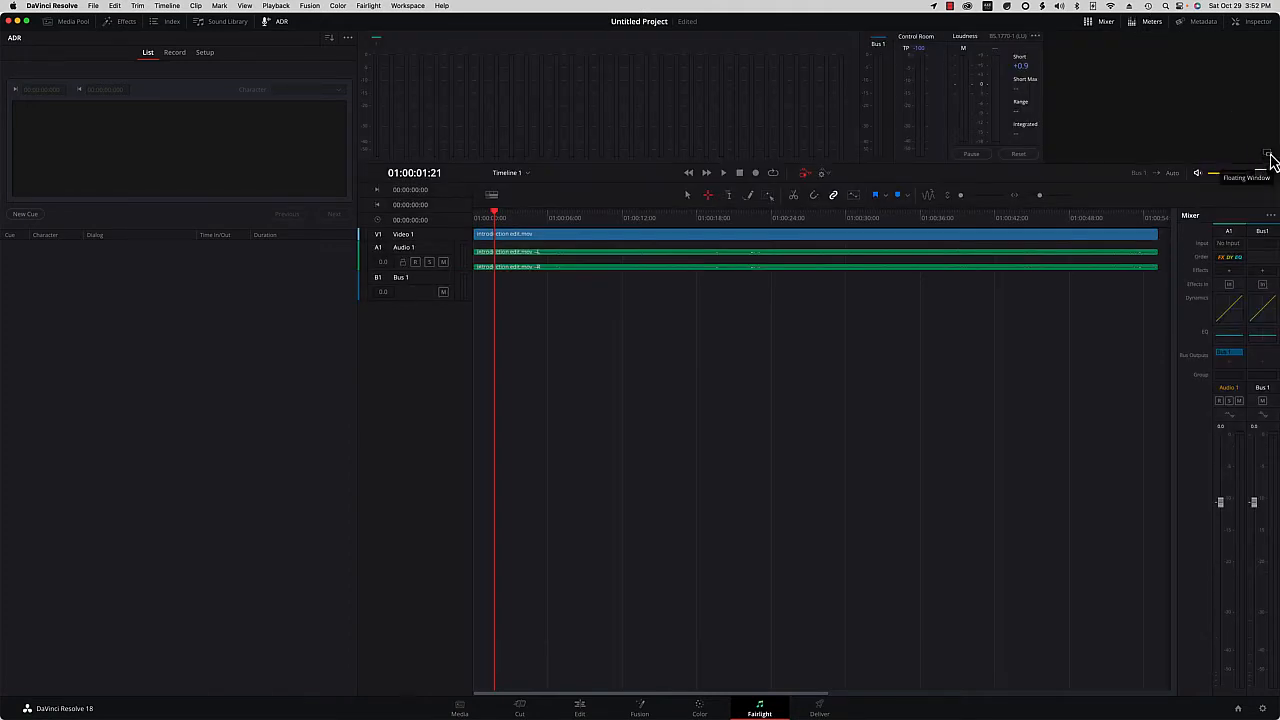
pyautogui.moveTo(494, 215); pyautogui.dragTo(600, 218)
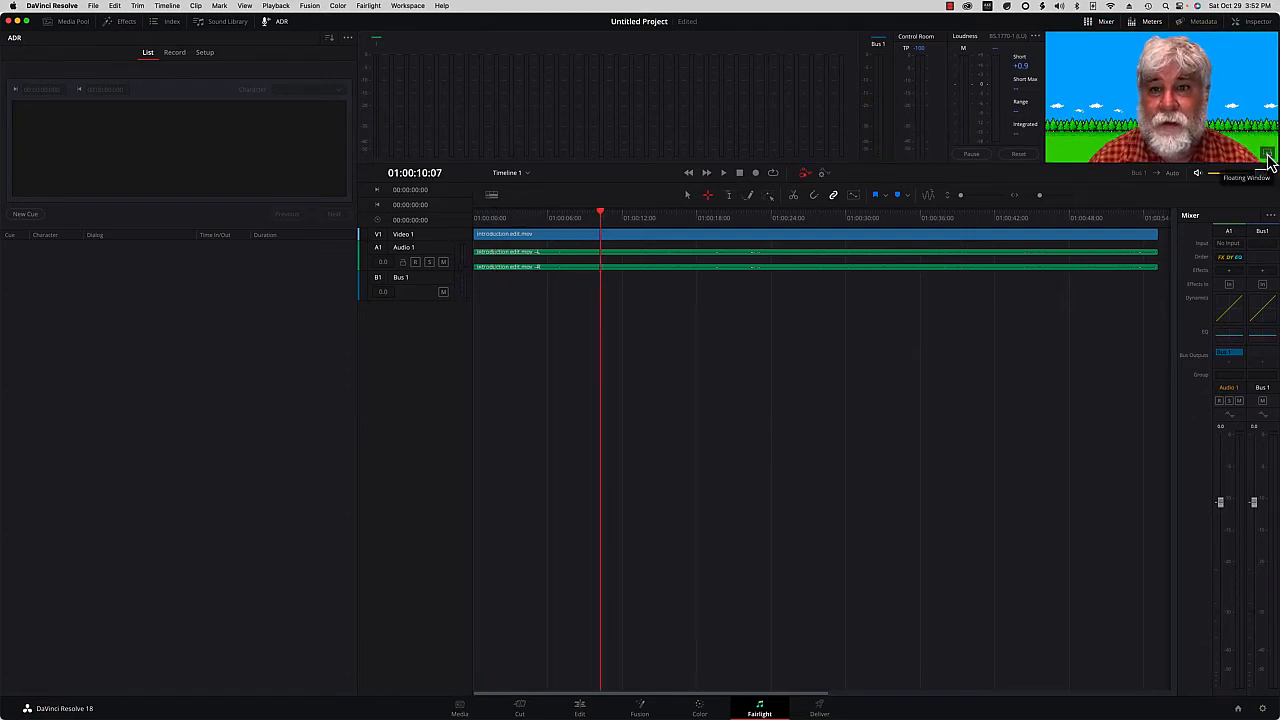
pyautogui.click(1267, 158)
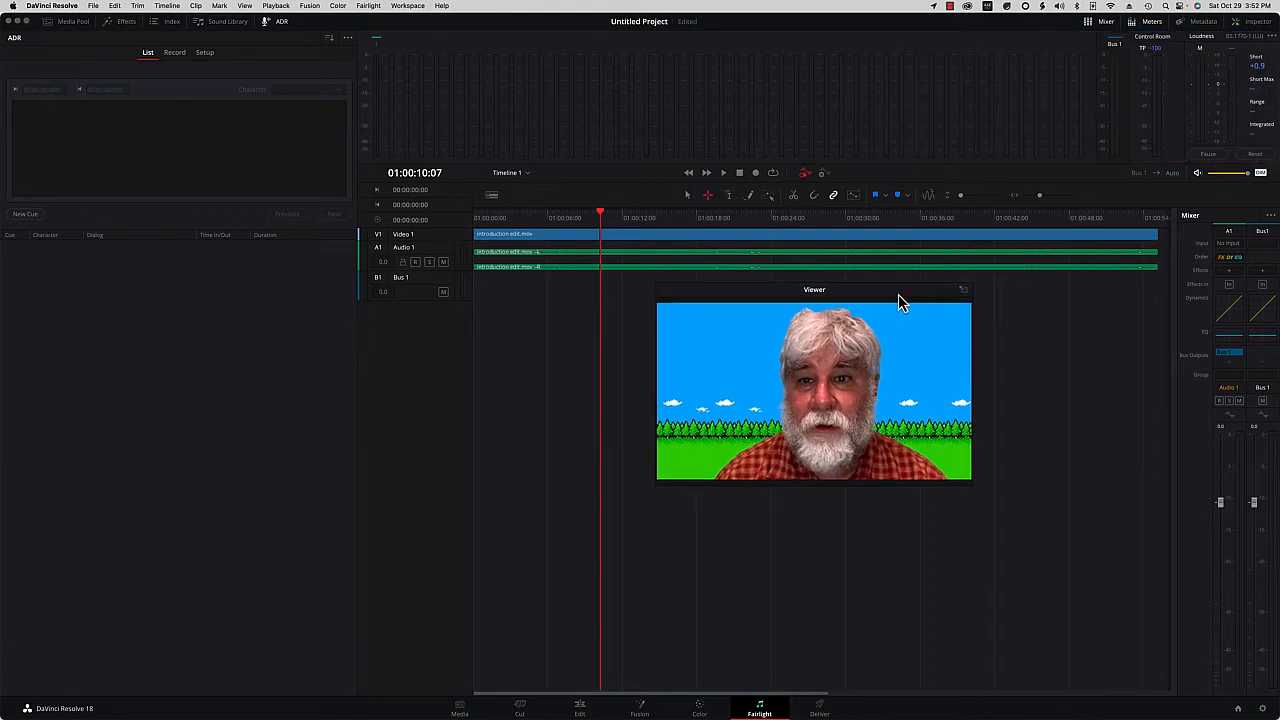
pyautogui.moveTo(898, 294); pyautogui.dragTo(875, 347)
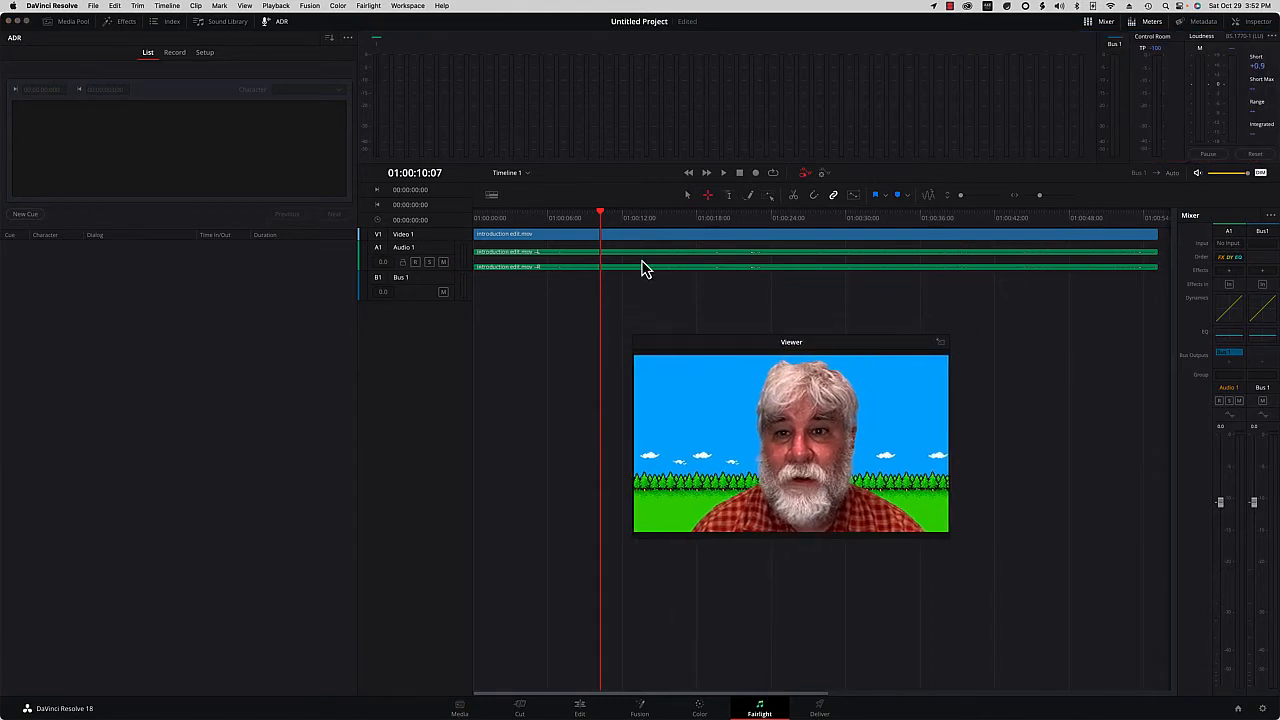
pyautogui.moveTo(597, 217); pyautogui.dragTo(335, 222)
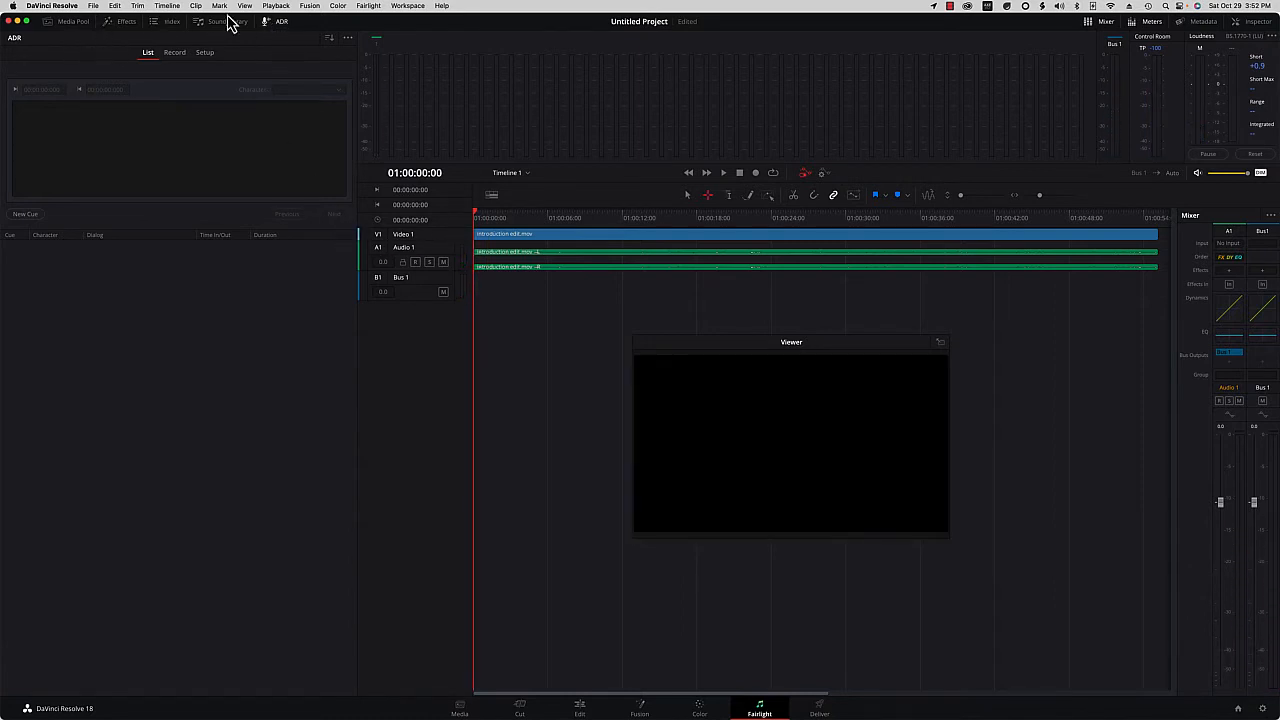
# Step: Show the ADR setup settings and check which tracks are offered as the record track
pyautogui.click(280, 24)
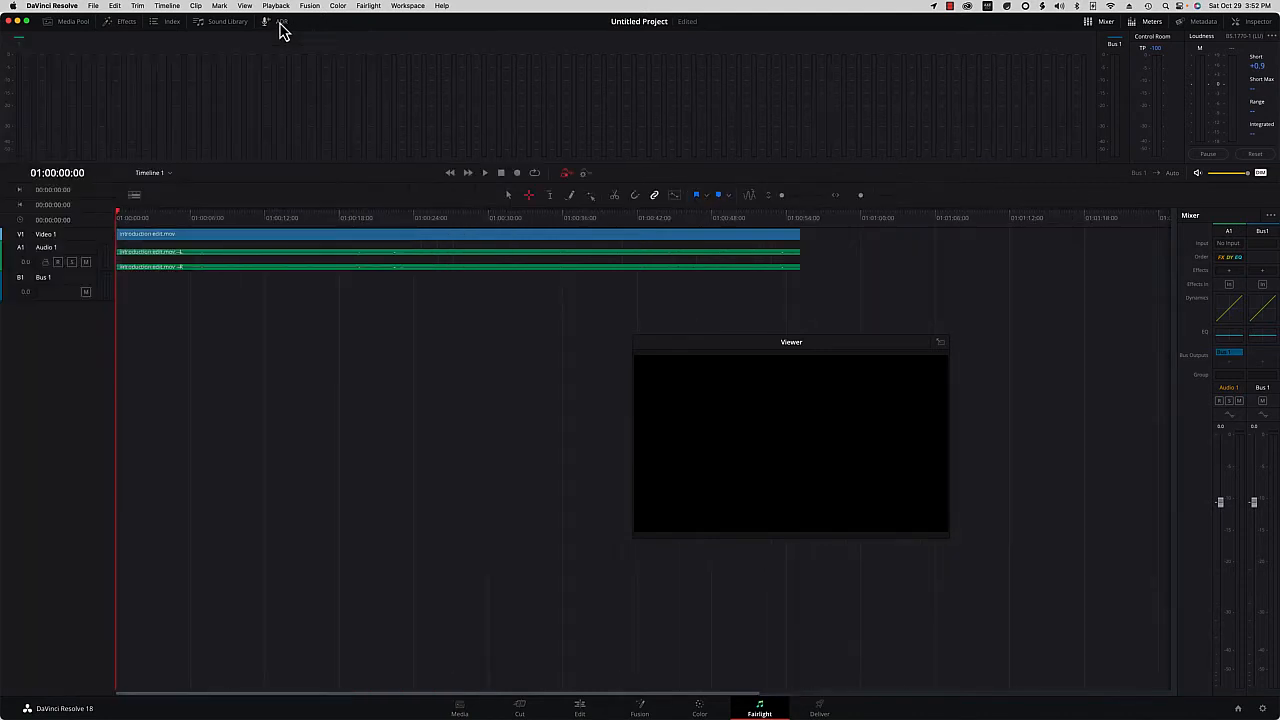
pyautogui.click(280, 24)
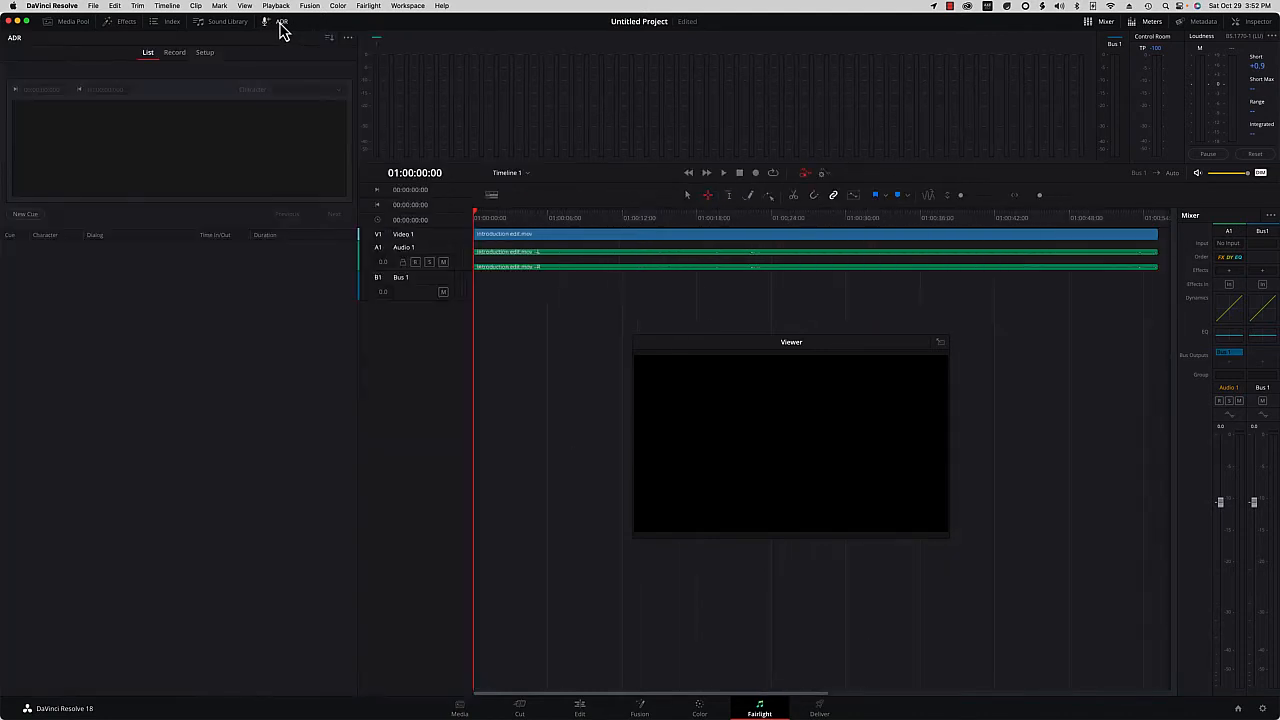
pyautogui.click(203, 56)
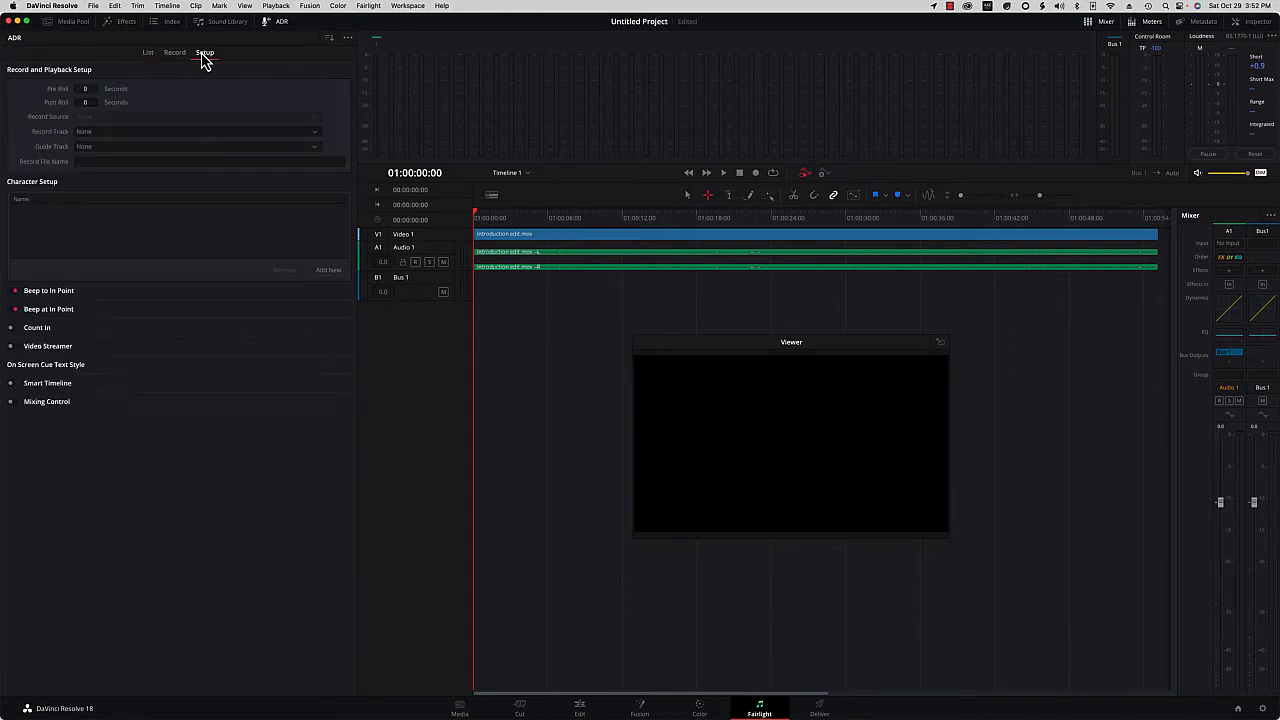
pyautogui.click(318, 137)
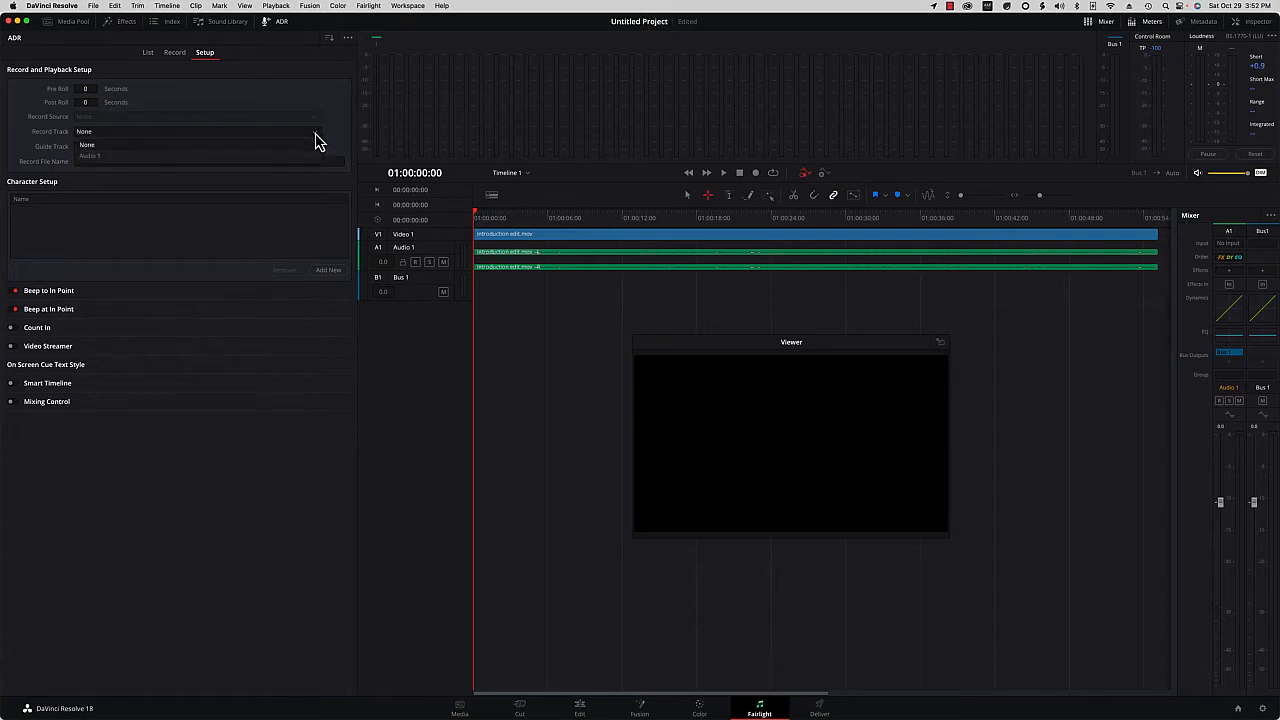
pyautogui.click(143, 145)
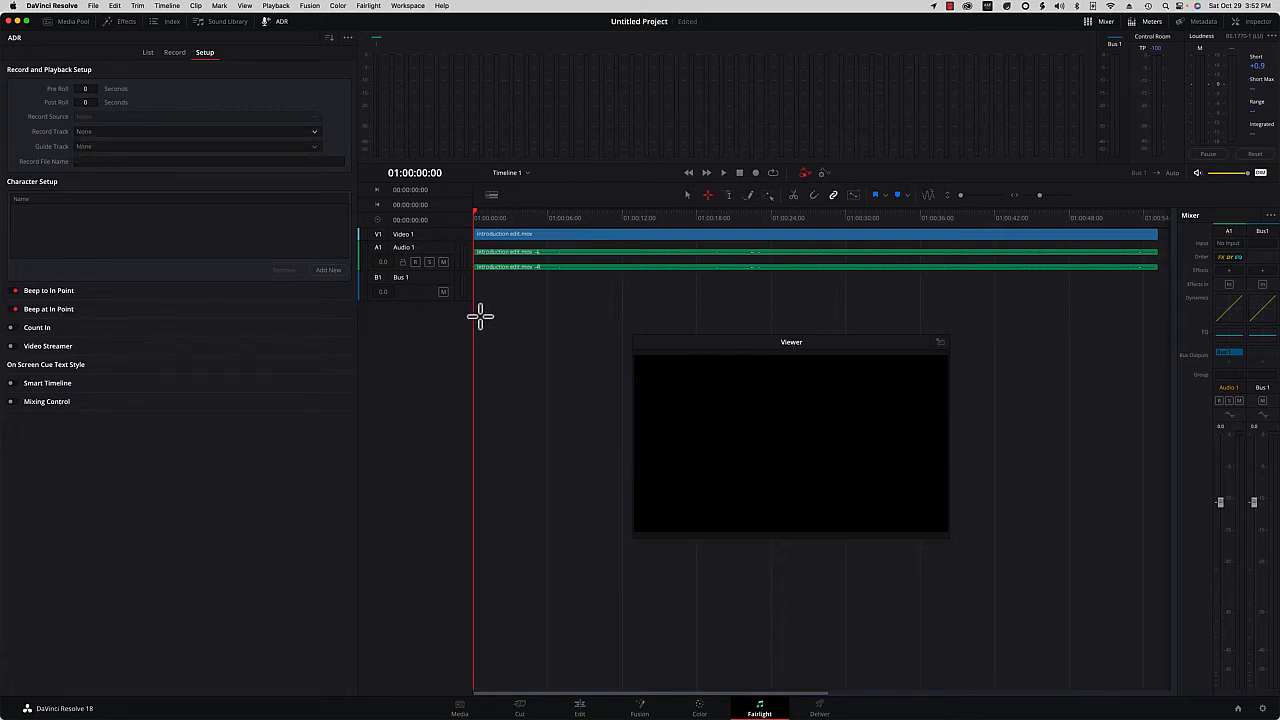
# Step: Add a mono audio track below Audio 1 and rename it ADR
pyautogui.rightClick(407, 325)
pyautogui.moveTo(441, 327)
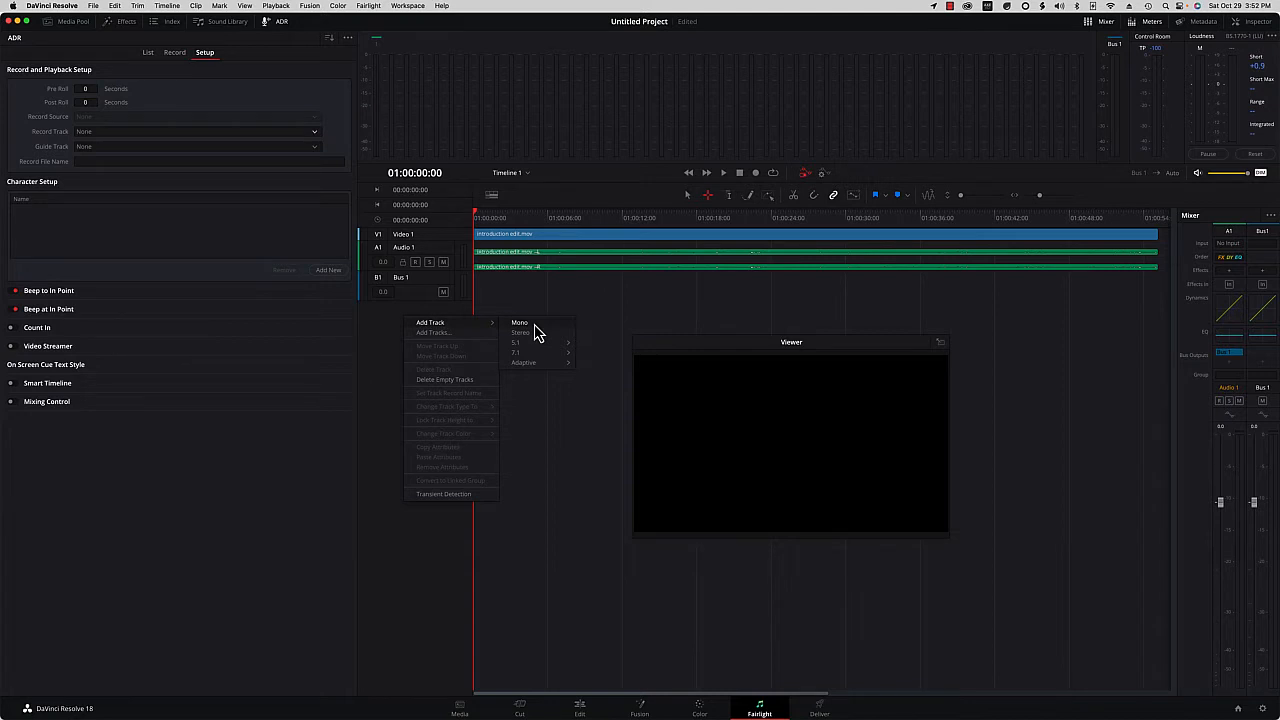
pyautogui.click(535, 325)
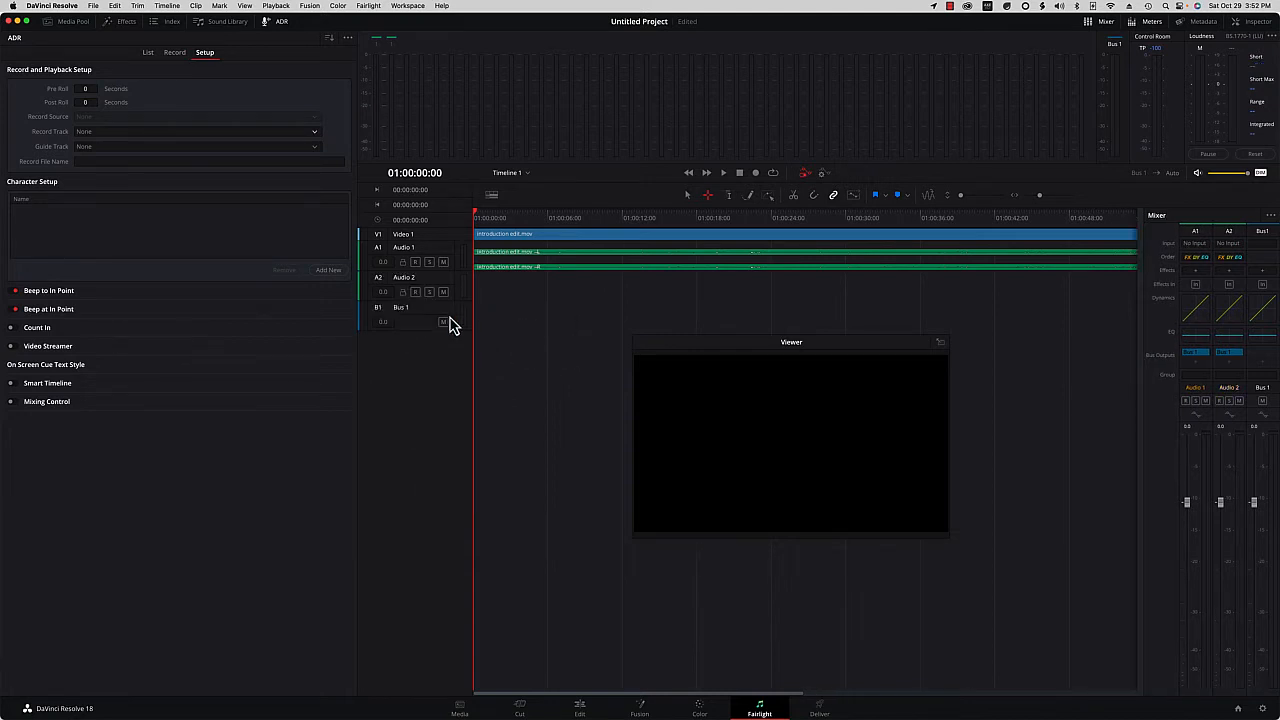
pyautogui.doubleClick(423, 278)
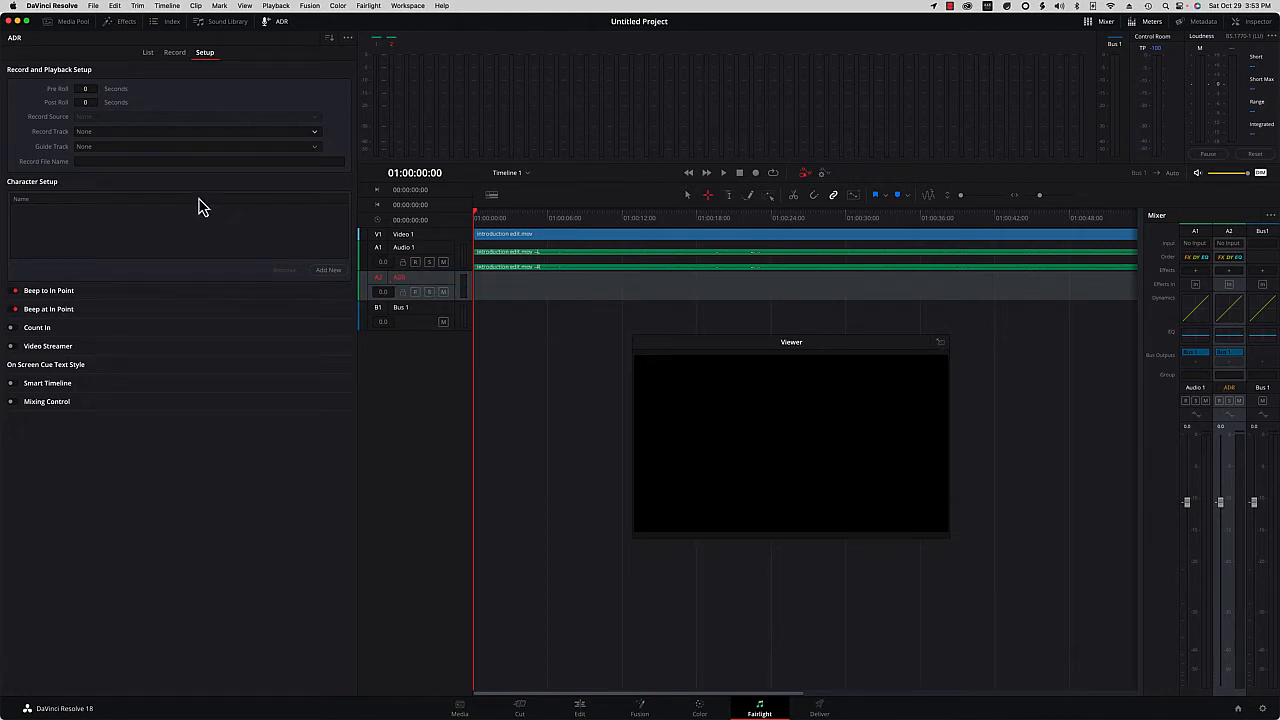
# Step: Set the ADR record track to ADR, the guide track to Audio 1 and the record file name to ADR
pyautogui.click(314, 134)
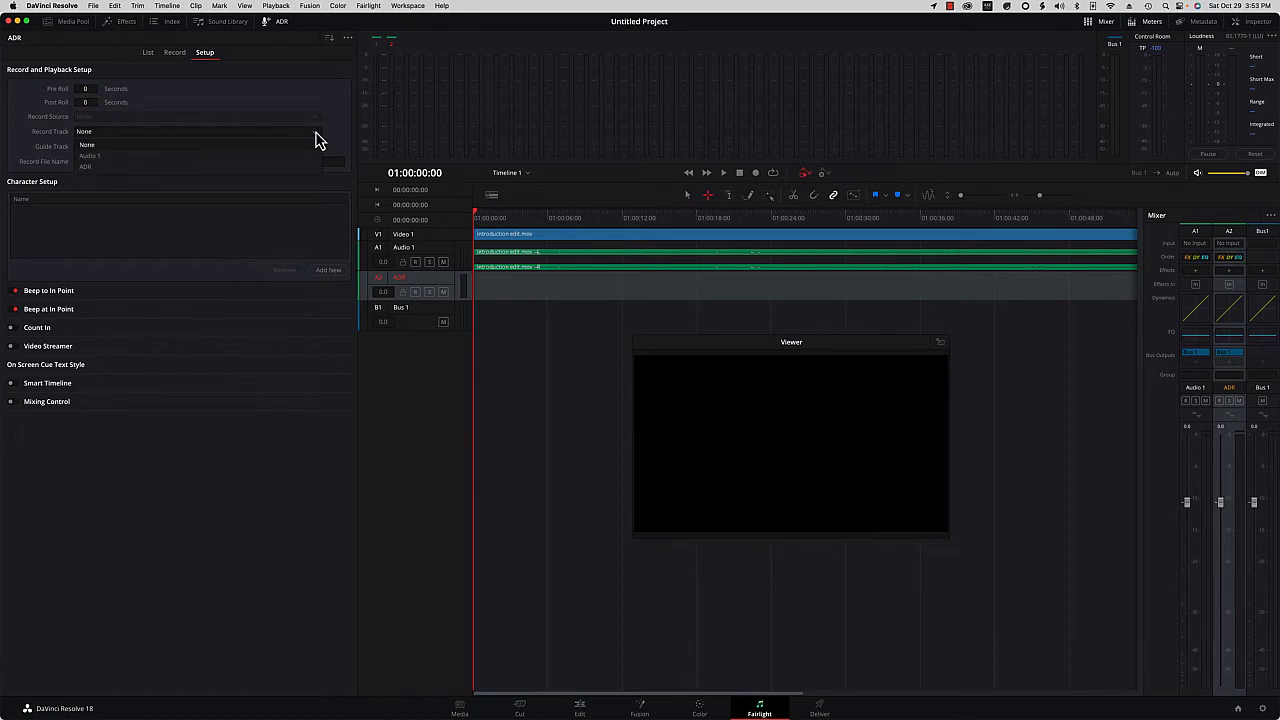
pyautogui.click(167, 168)
pyautogui.click(314, 152)
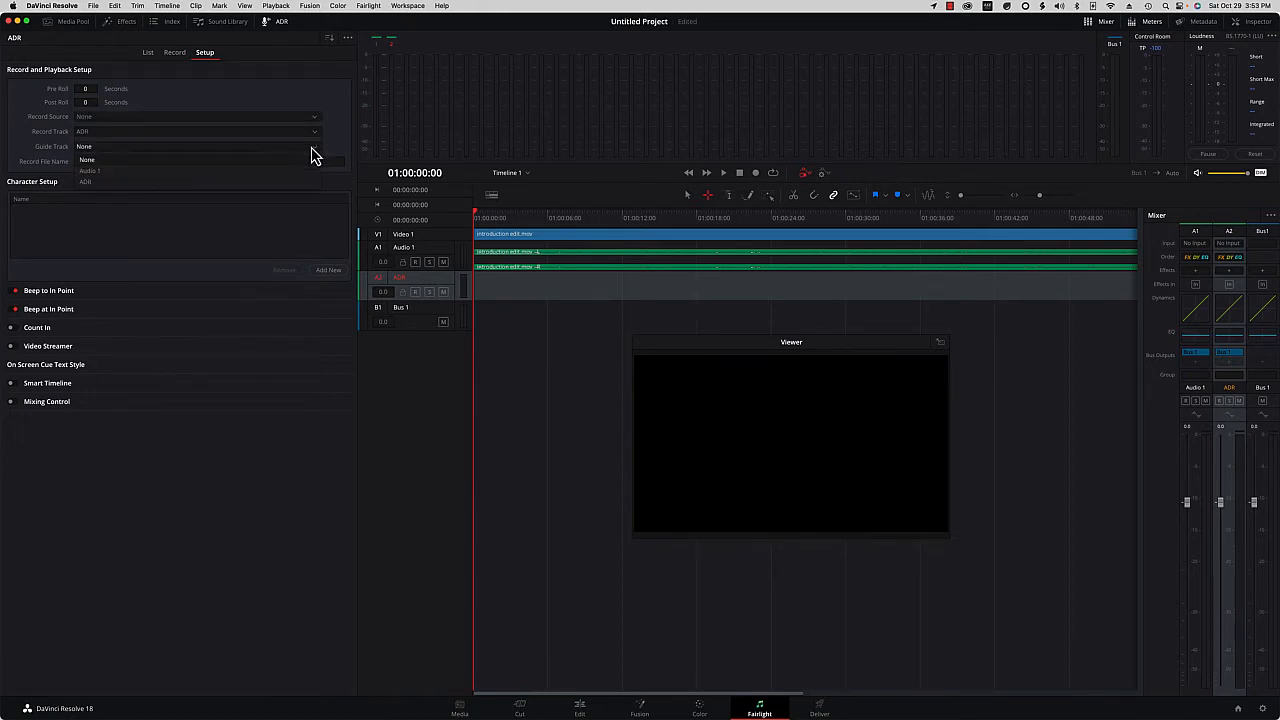
pyautogui.click(174, 169)
pyautogui.click(172, 163)
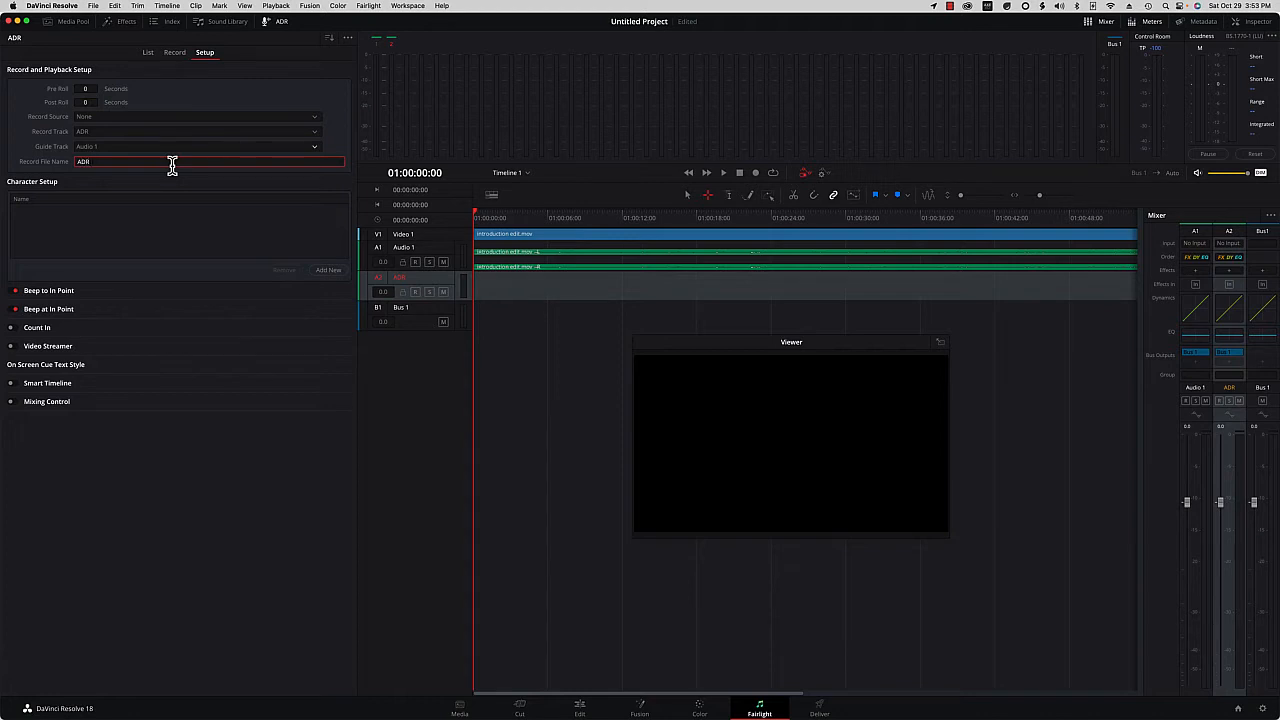
pyautogui.press('Return')
# Step: Choose 1: AXE IO as the record source and disarm recording on the ADR track
pyautogui.click(316, 118)
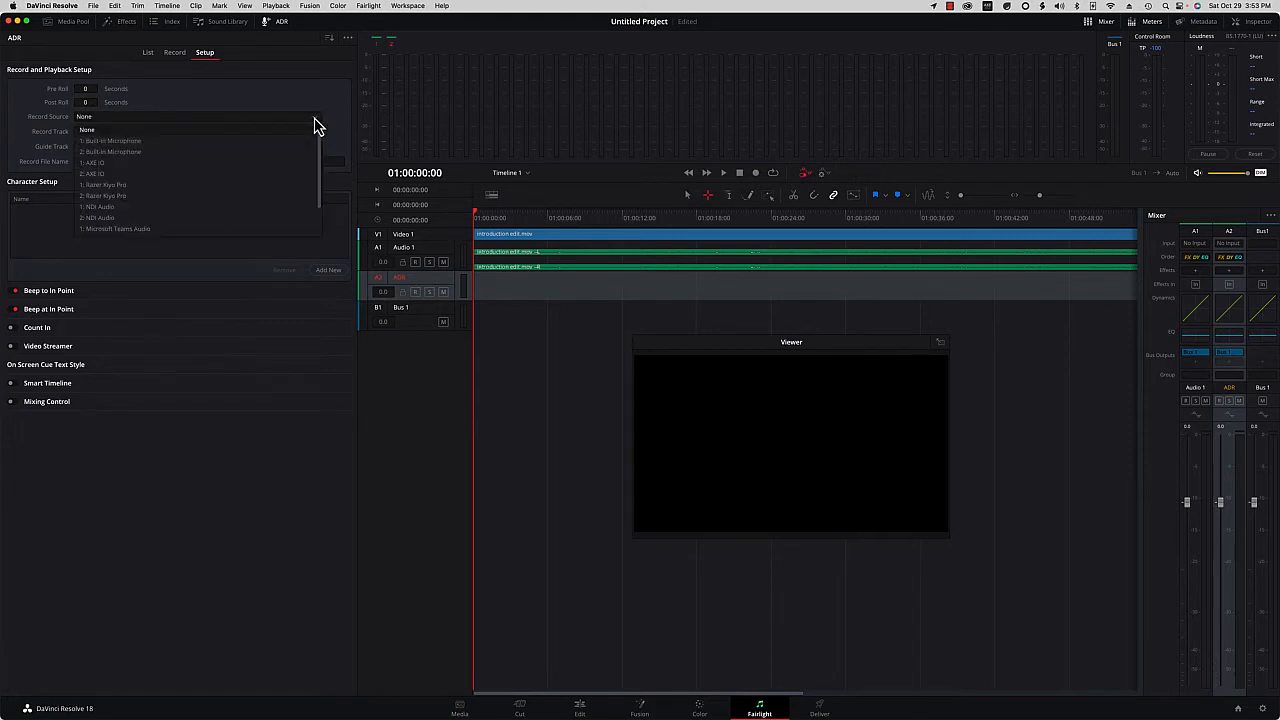
pyautogui.click(208, 166)
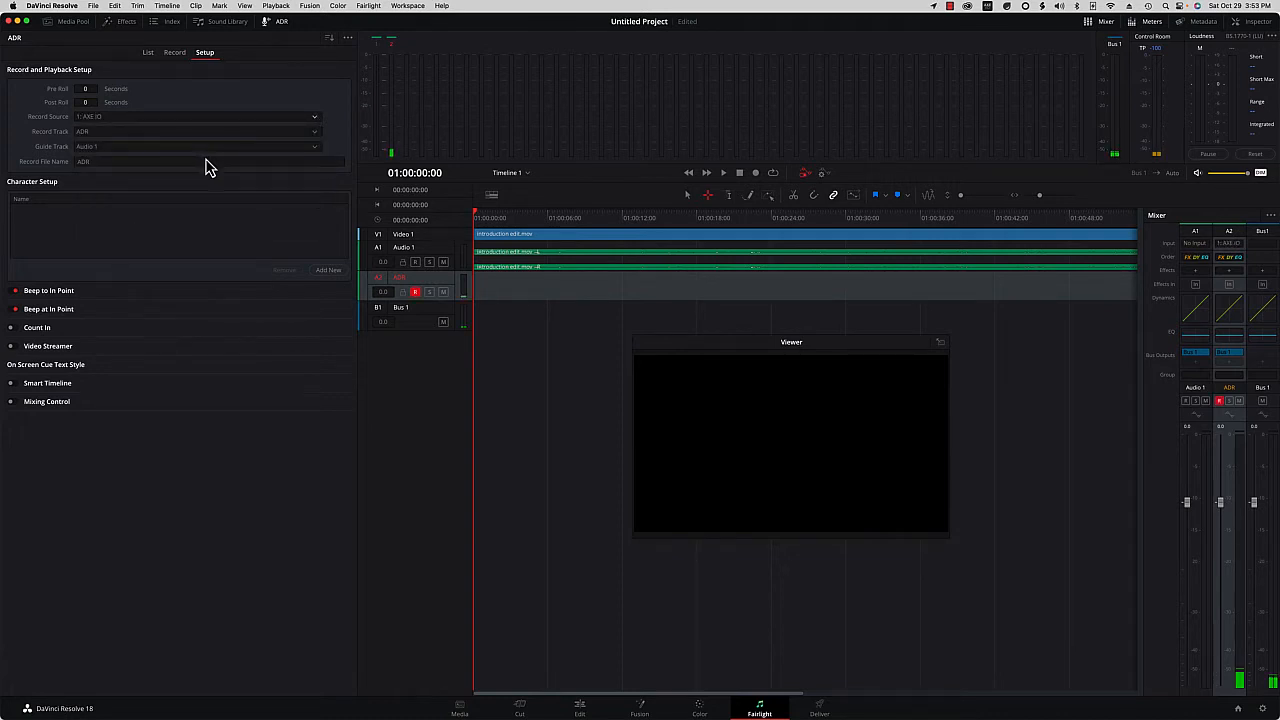
pyautogui.click(415, 292)
# Step: Add a new character named HAL to the ADR character setup
pyautogui.click(331, 272)
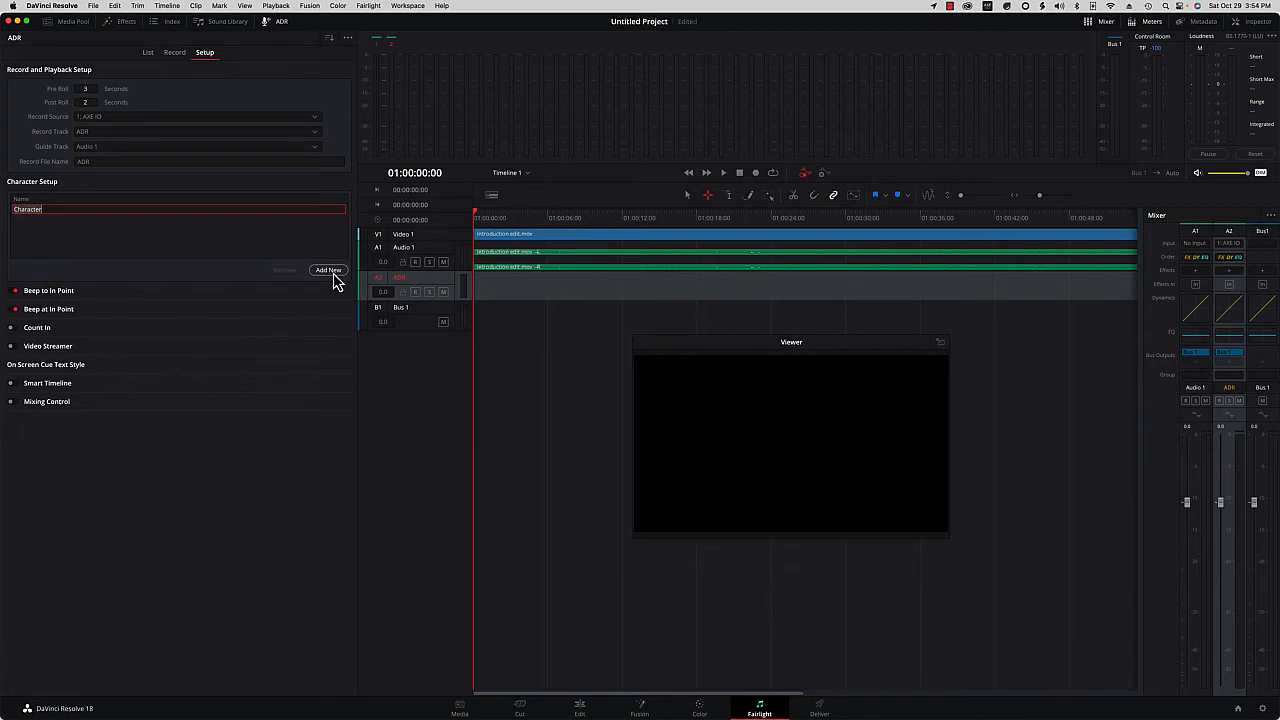
pyautogui.write('HAL')
pyautogui.press('Return')
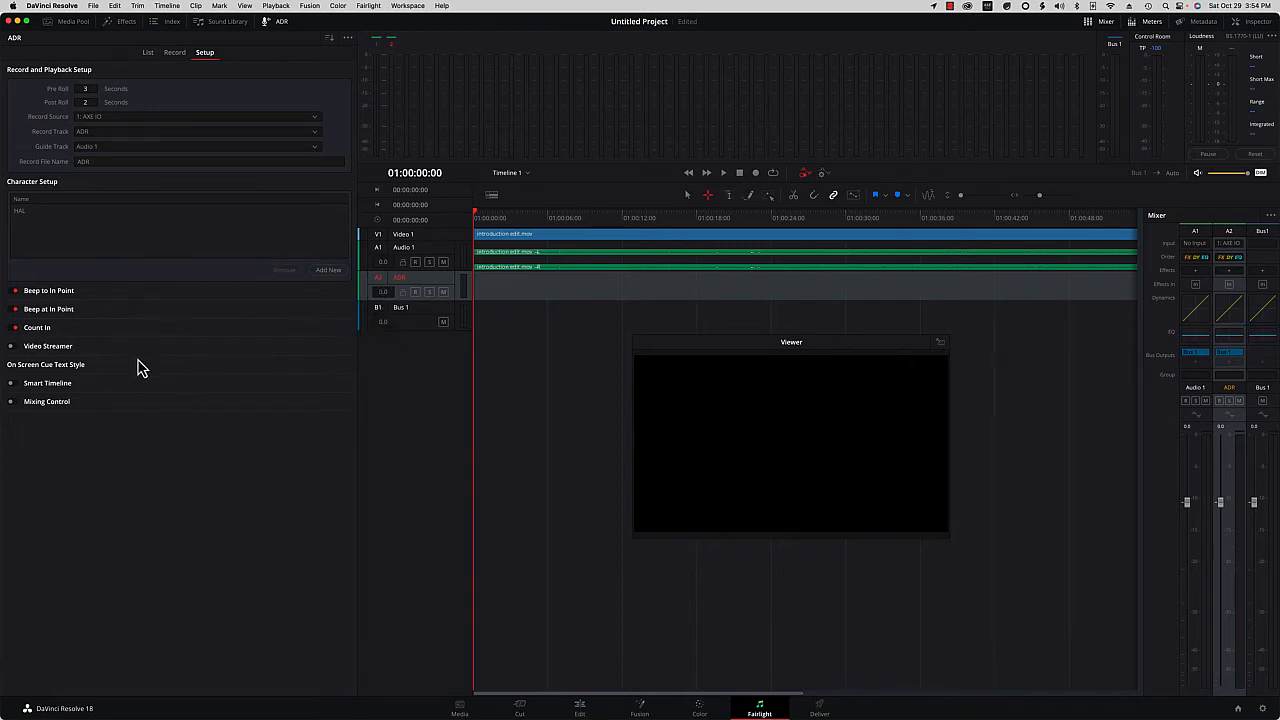
# Step: Open the ADR cue list and move the floating viewer farther along the timeline area
pyautogui.click(150, 56)
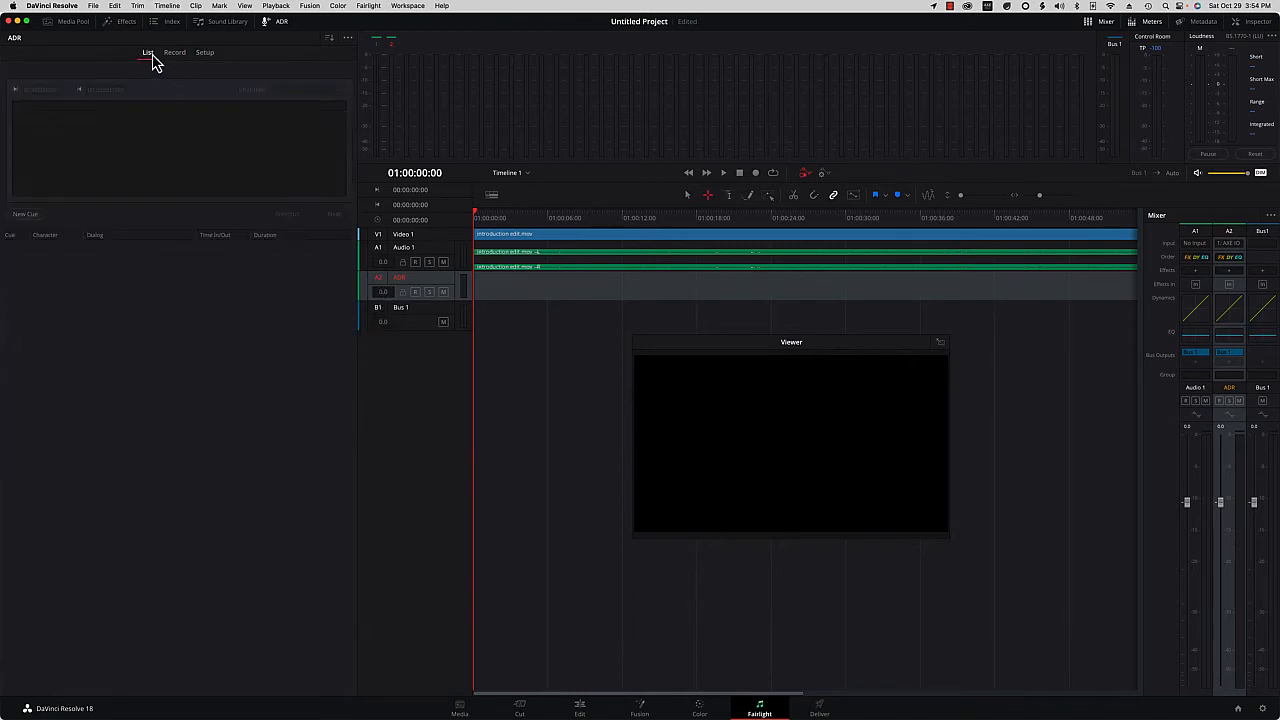
pyautogui.click(36, 216)
pyautogui.moveTo(720, 351); pyautogui.dragTo(800, 357)
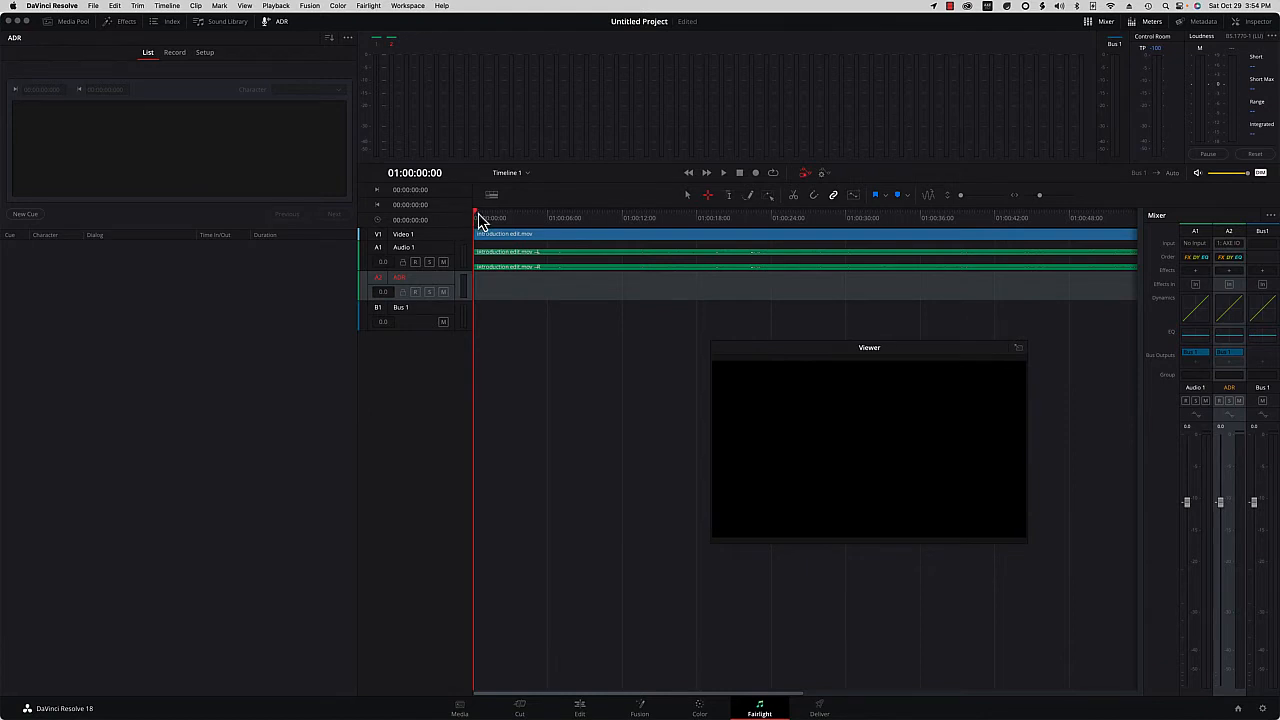
# Step: Scrub and play the introduction clip around 01:00:21 to locate the dialogue line that needs replacing
pyautogui.click(476, 214)
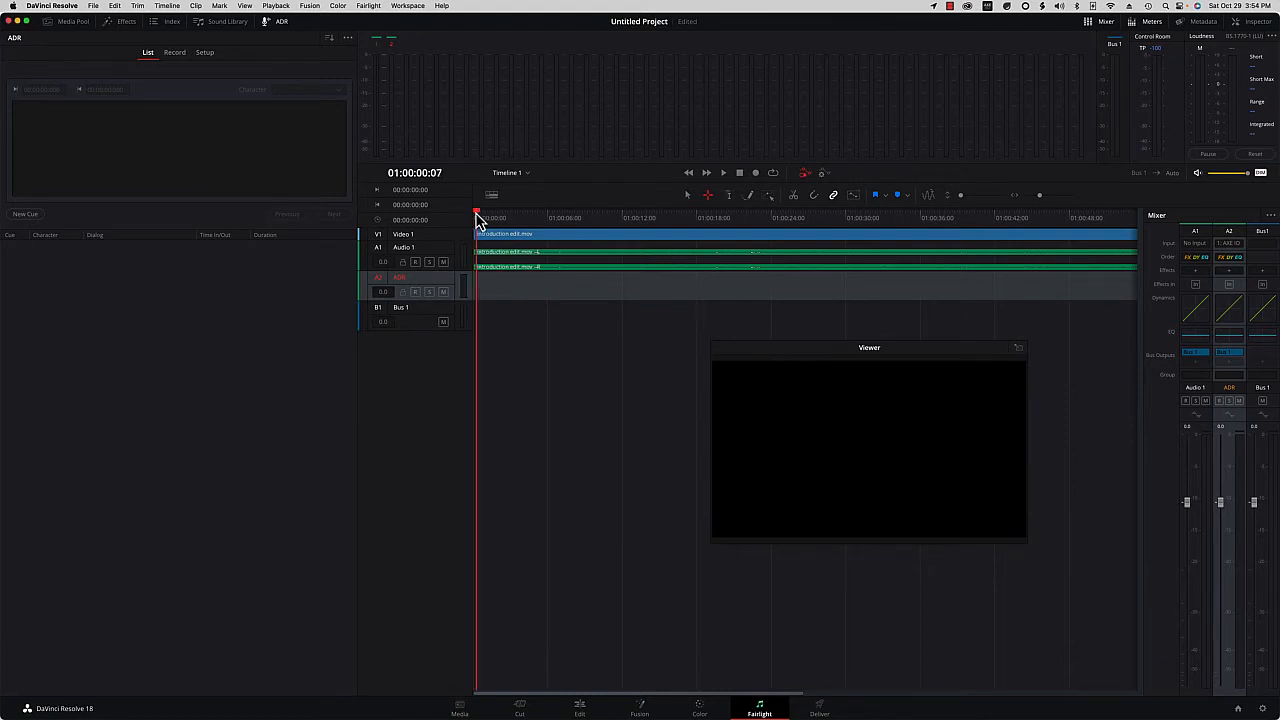
pyautogui.moveTo(478, 220); pyautogui.dragTo(498, 221)
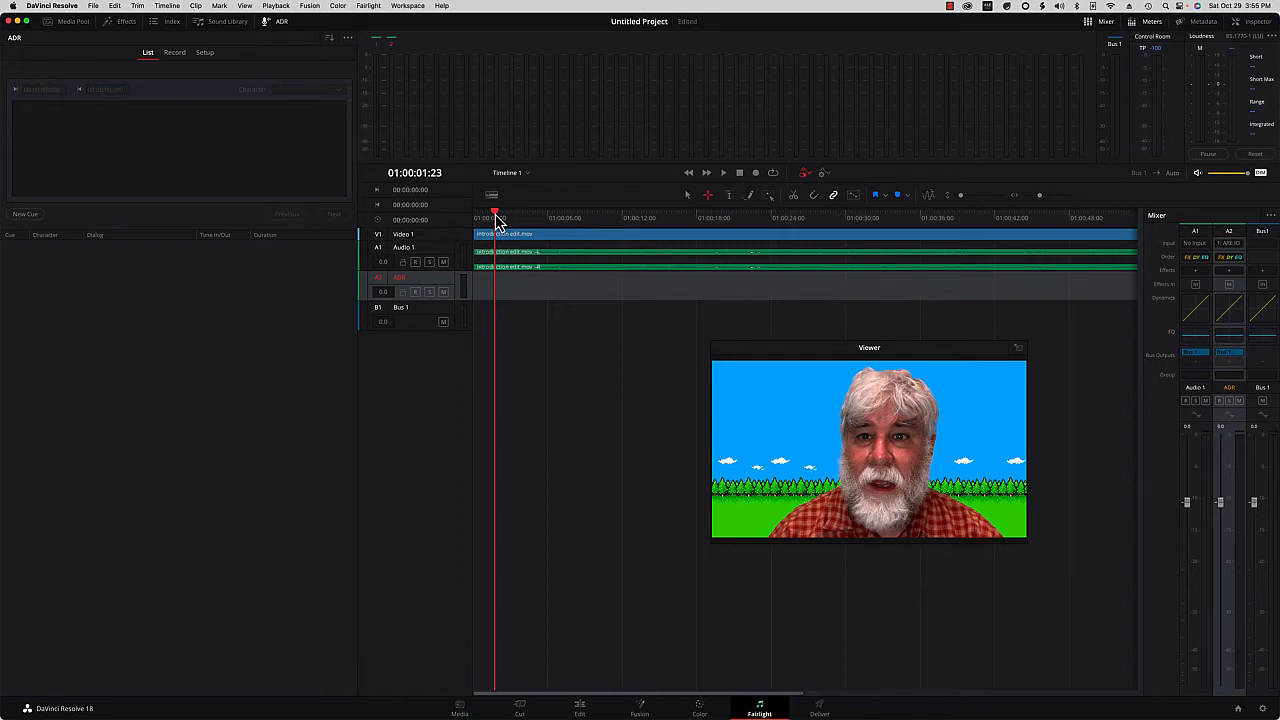
pyautogui.moveTo(497, 220); pyautogui.dragTo(738, 226)
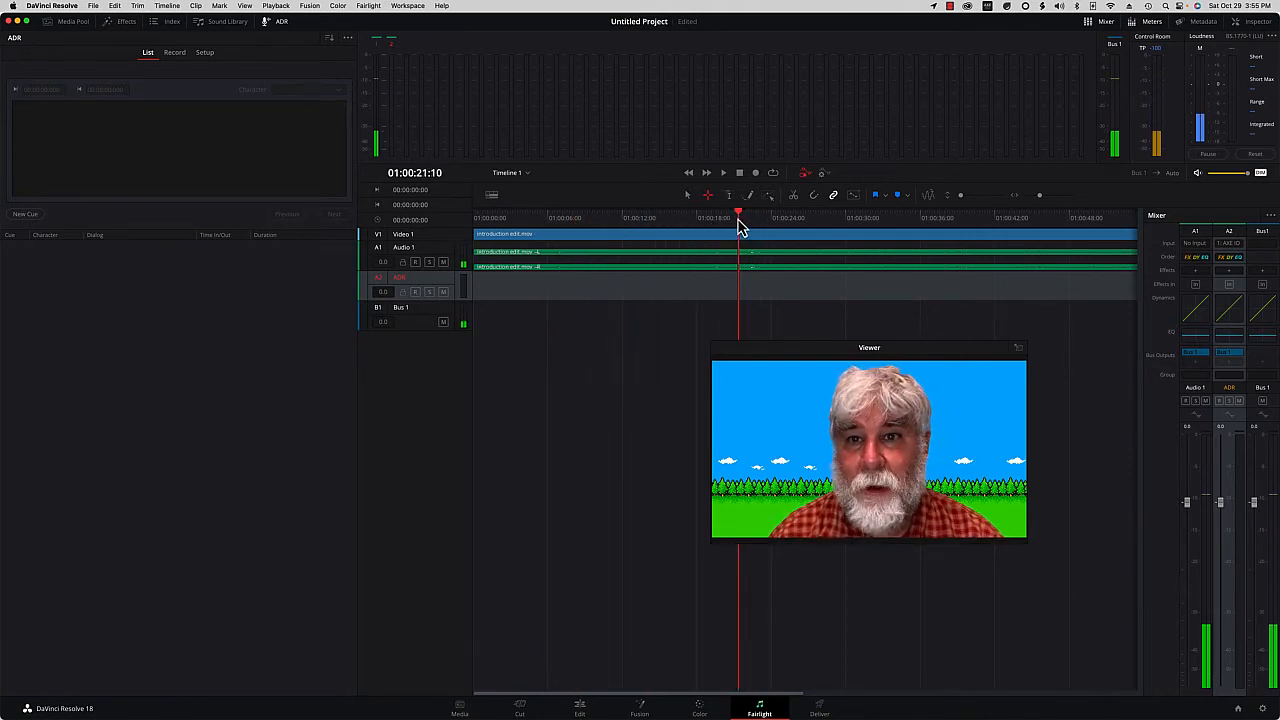
pyautogui.press('space')
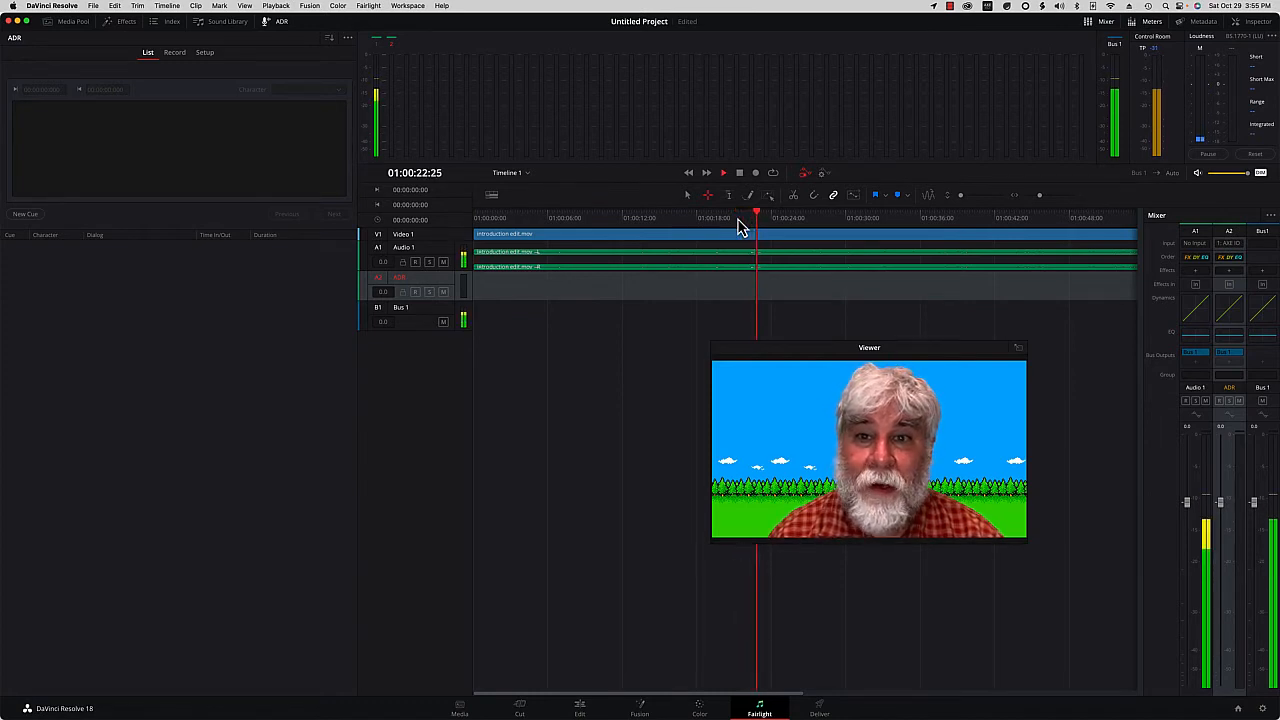
pyautogui.press('space')
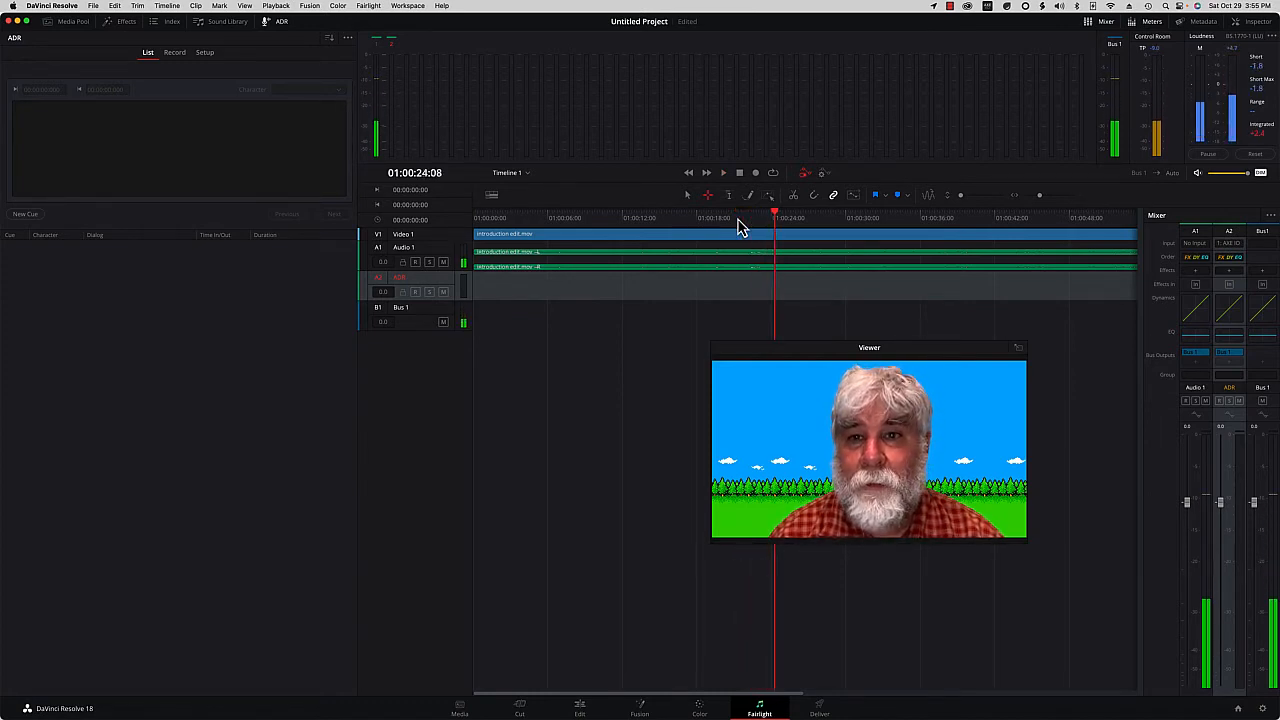
pyautogui.click(781, 218)
pyautogui.moveTo(781, 218); pyautogui.dragTo(714, 218)
pyautogui.press('space')
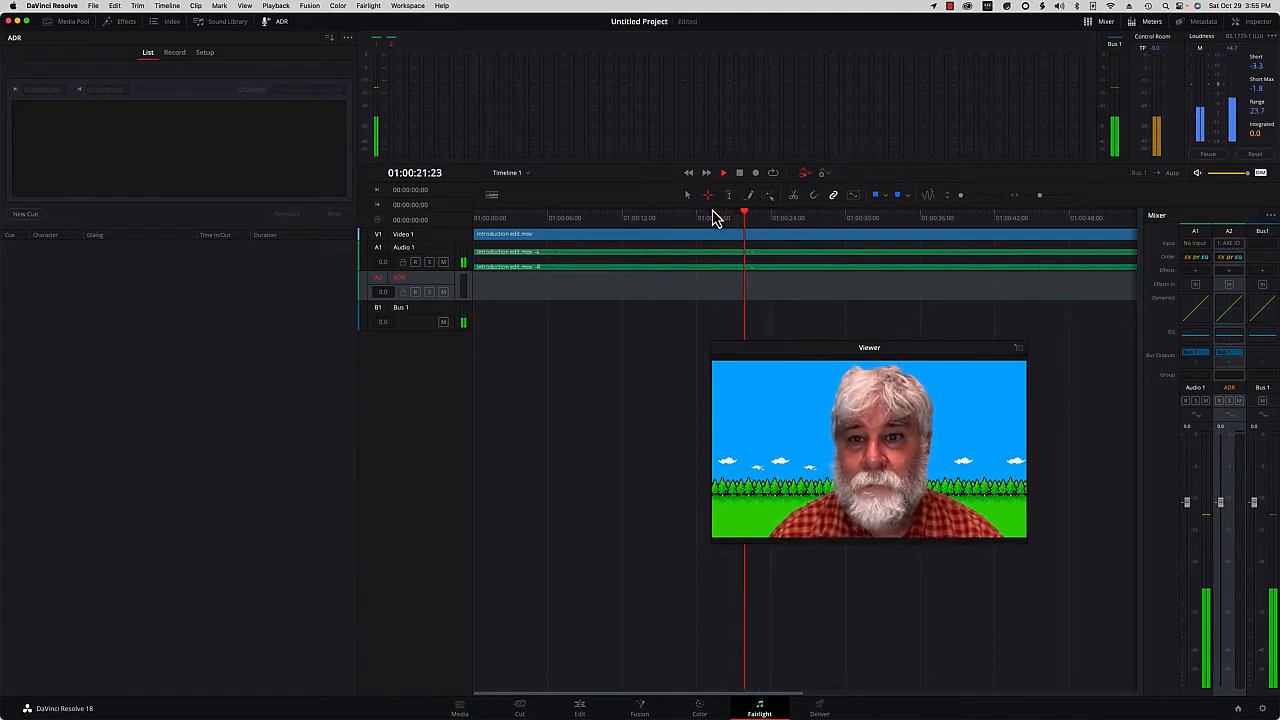
pyautogui.press('space')
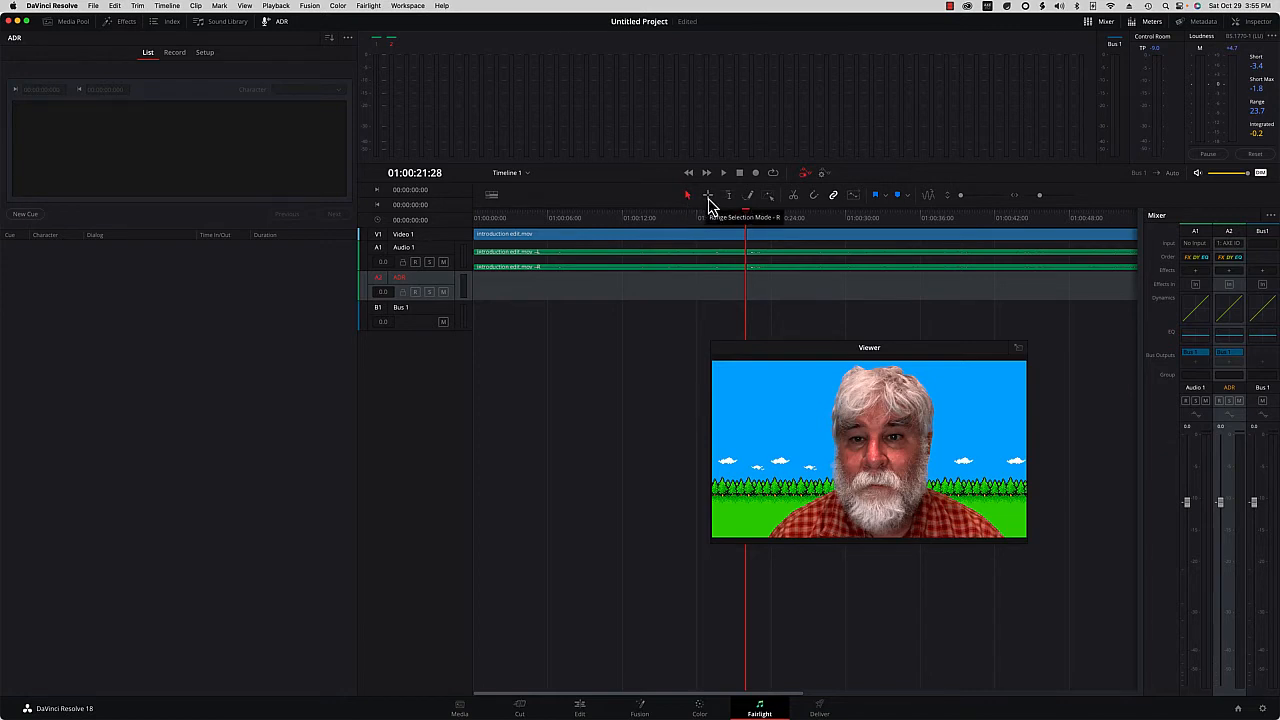
# Step: Range-select the first part of the timeline, from the start up to 01:00:21:25, moving the floating viewer clear of the selection
pyautogui.click(709, 196)
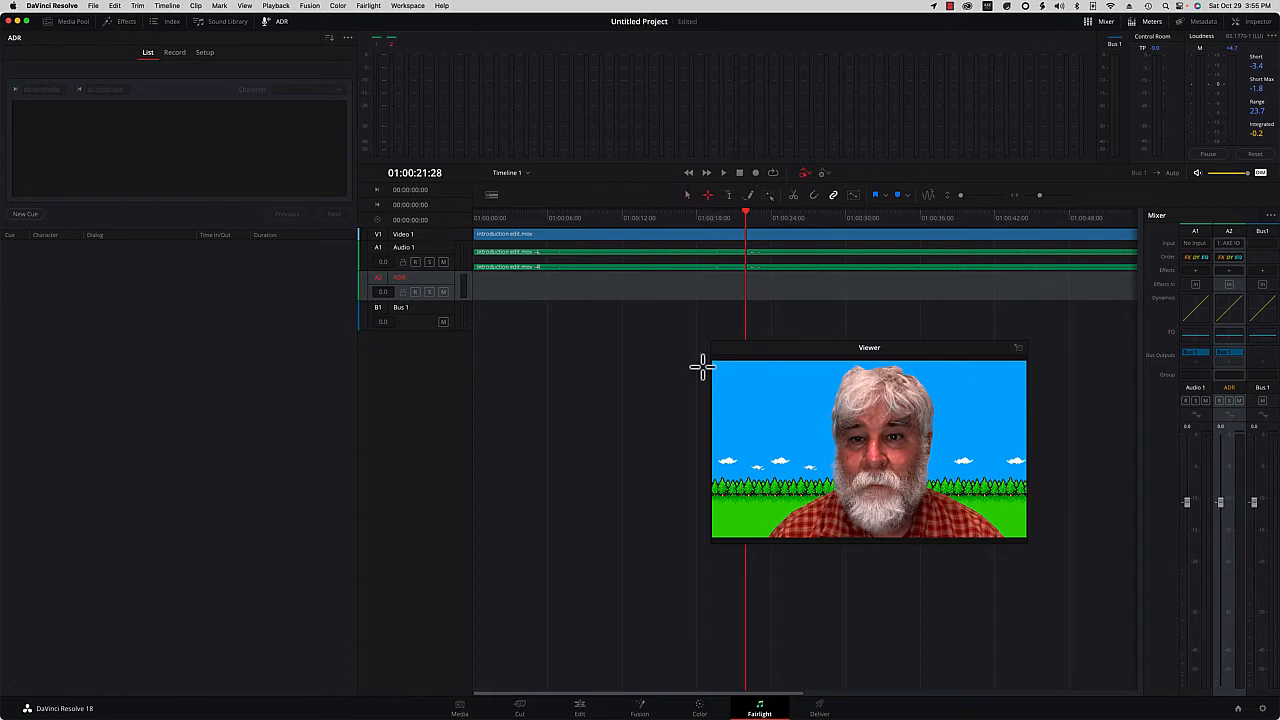
pyautogui.moveTo(742, 355); pyautogui.dragTo(826, 331)
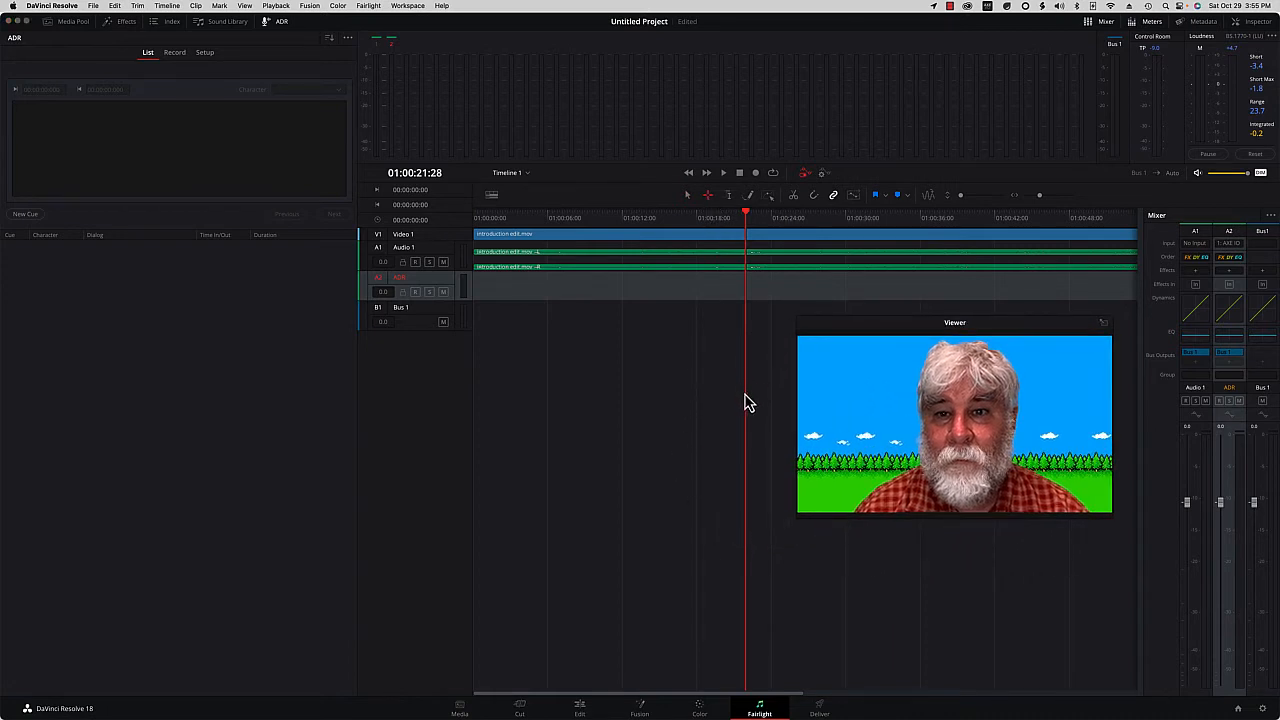
pyautogui.moveTo(744, 392); pyautogui.dragTo(450, 250)
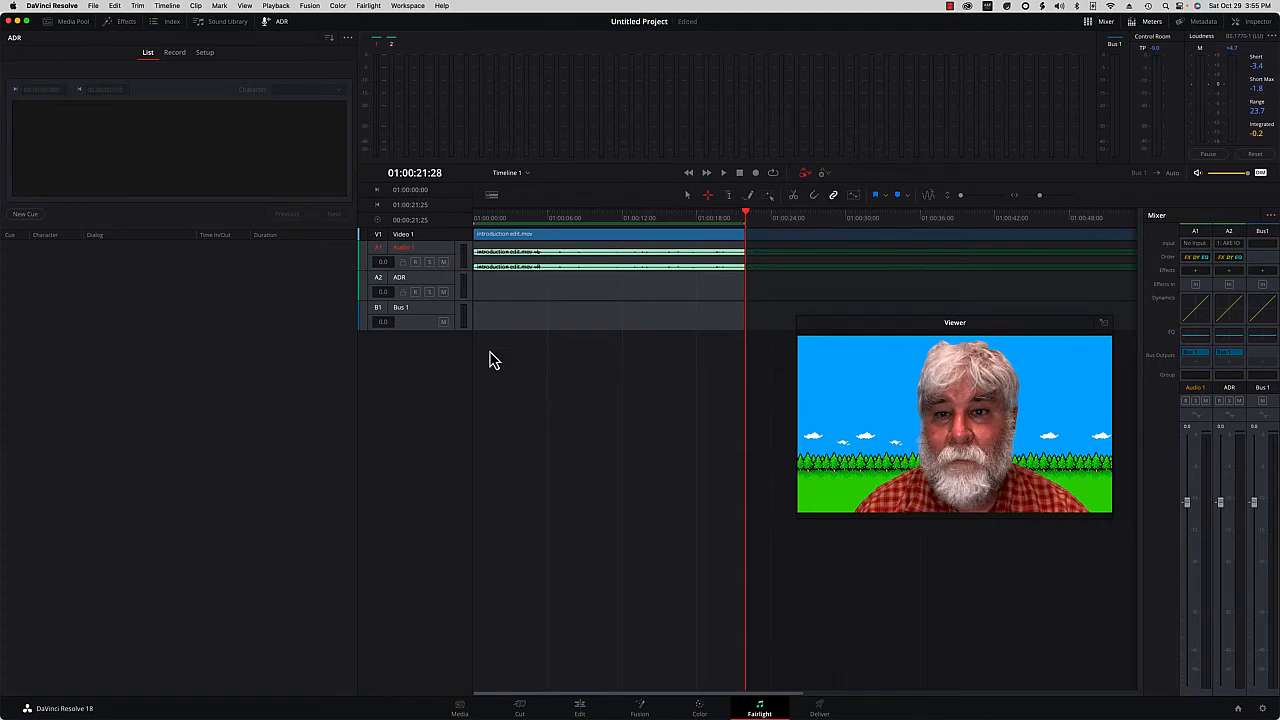
# Step: Create a new ADR cue from the selected range and assign it to the character HAL
pyautogui.click(25, 215)
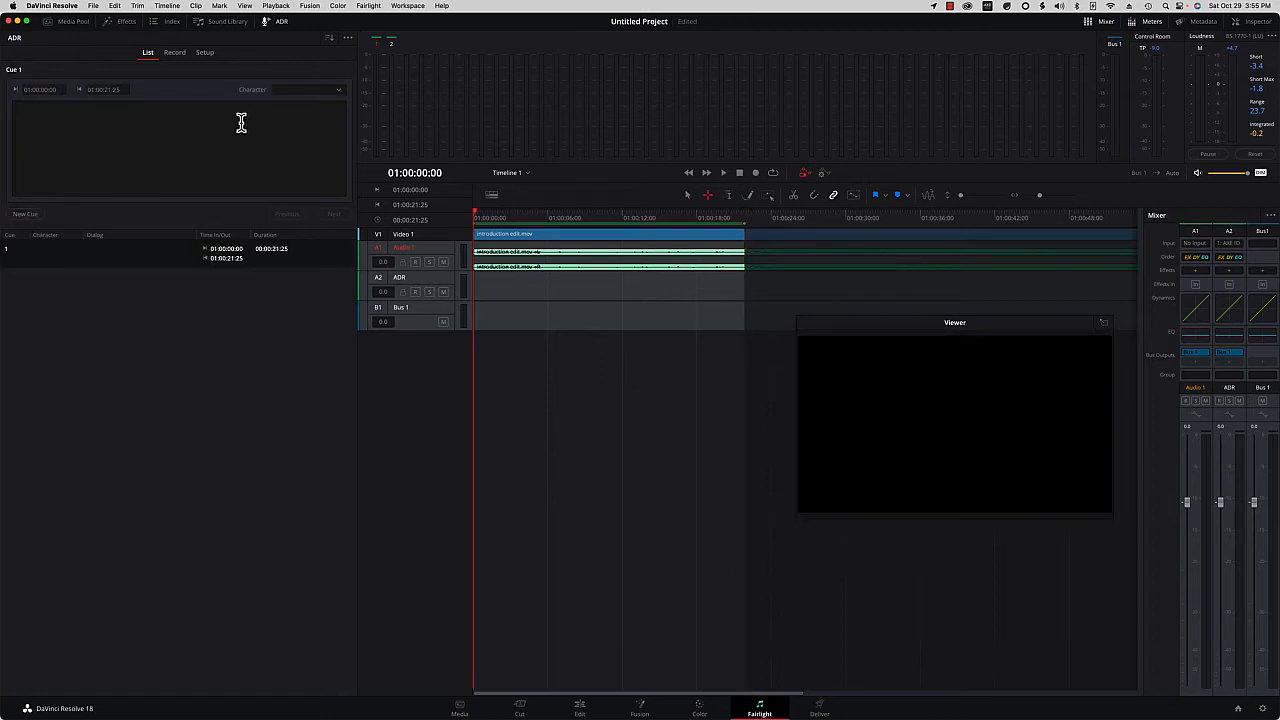
pyautogui.click(337, 94)
pyautogui.click(310, 115)
# Step: Paste the copied introduction dialogue into the text of cue 1
pyautogui.click(76, 124)
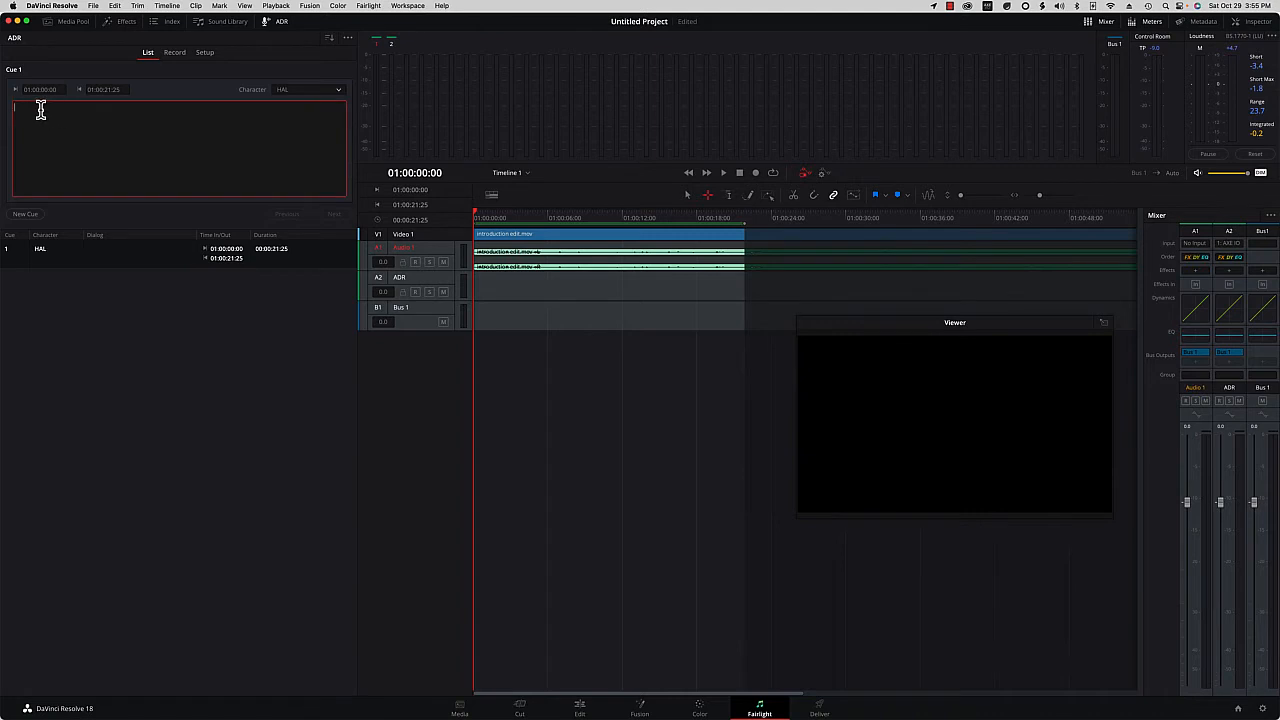
pyautogui.rightClick(38, 120)
pyautogui.click(49, 160)
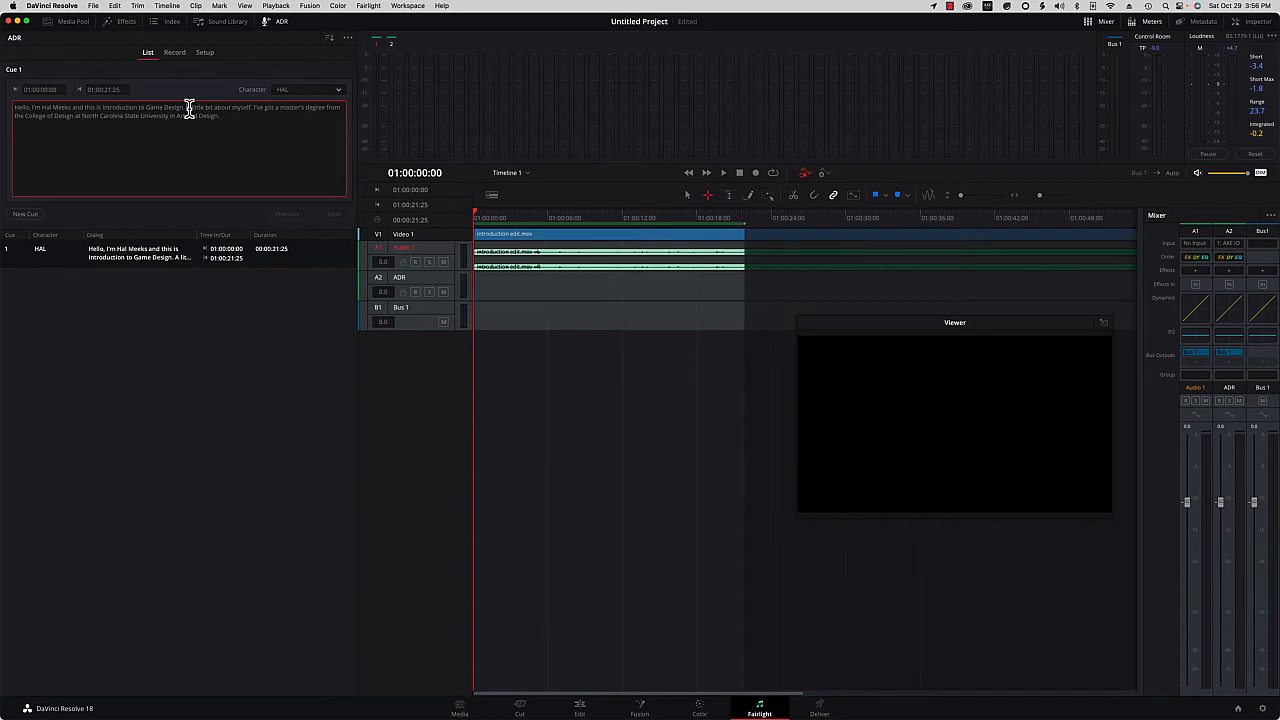
# Step: Insert line breaks in the cue dialogue before "Introduction to Game Design." and before "little bit about myself"
pyautogui.click(187, 108)
pyautogui.click(99, 107)
pyautogui.press('Return')
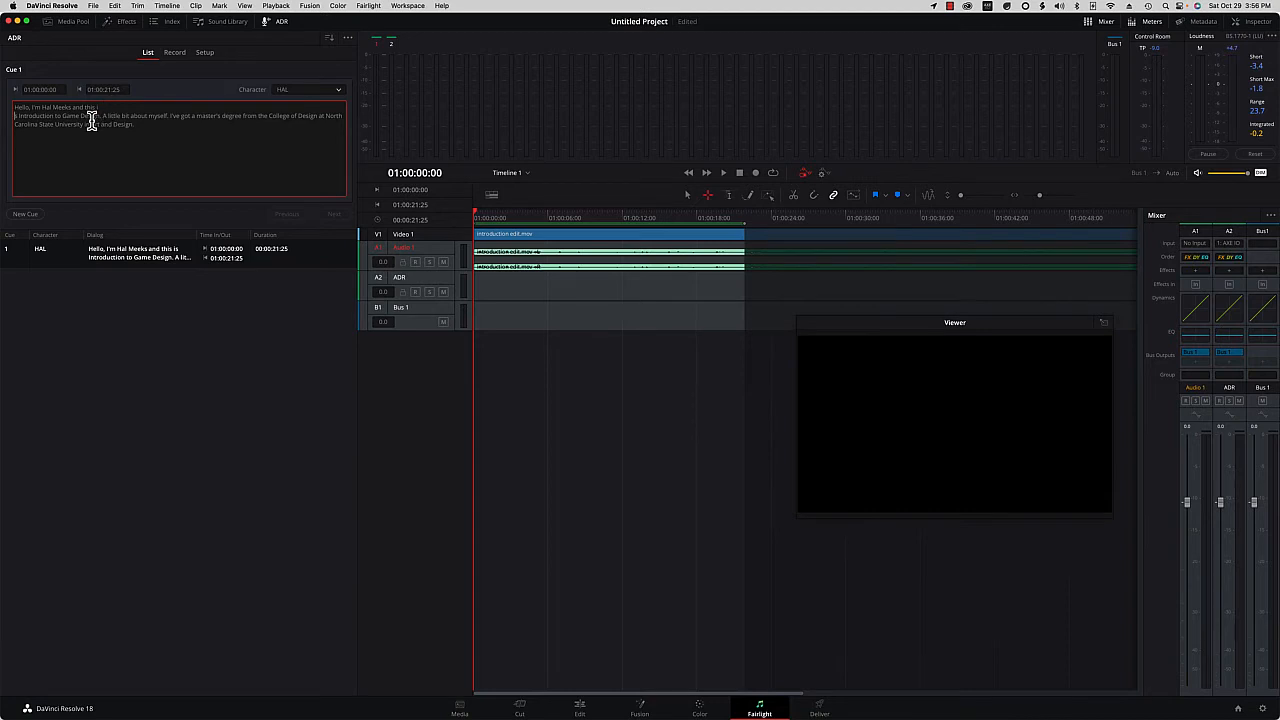
pyautogui.press('BackSpace')
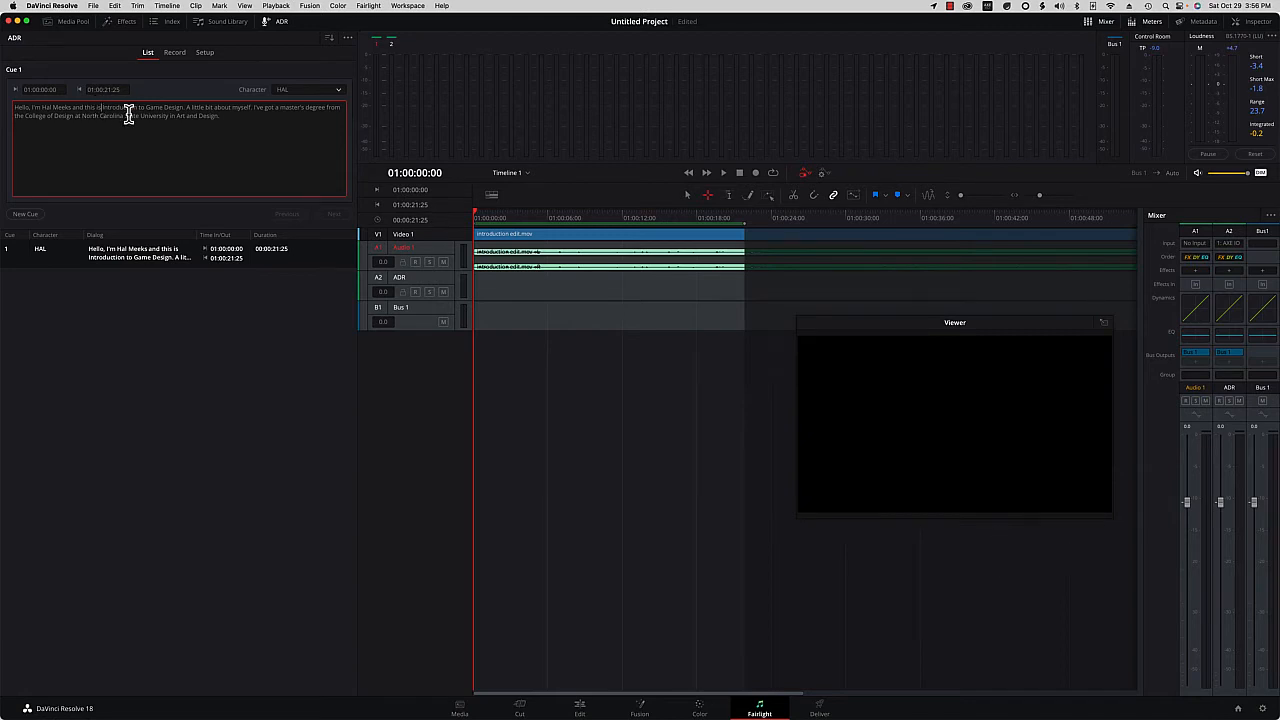
pyautogui.press('Return')
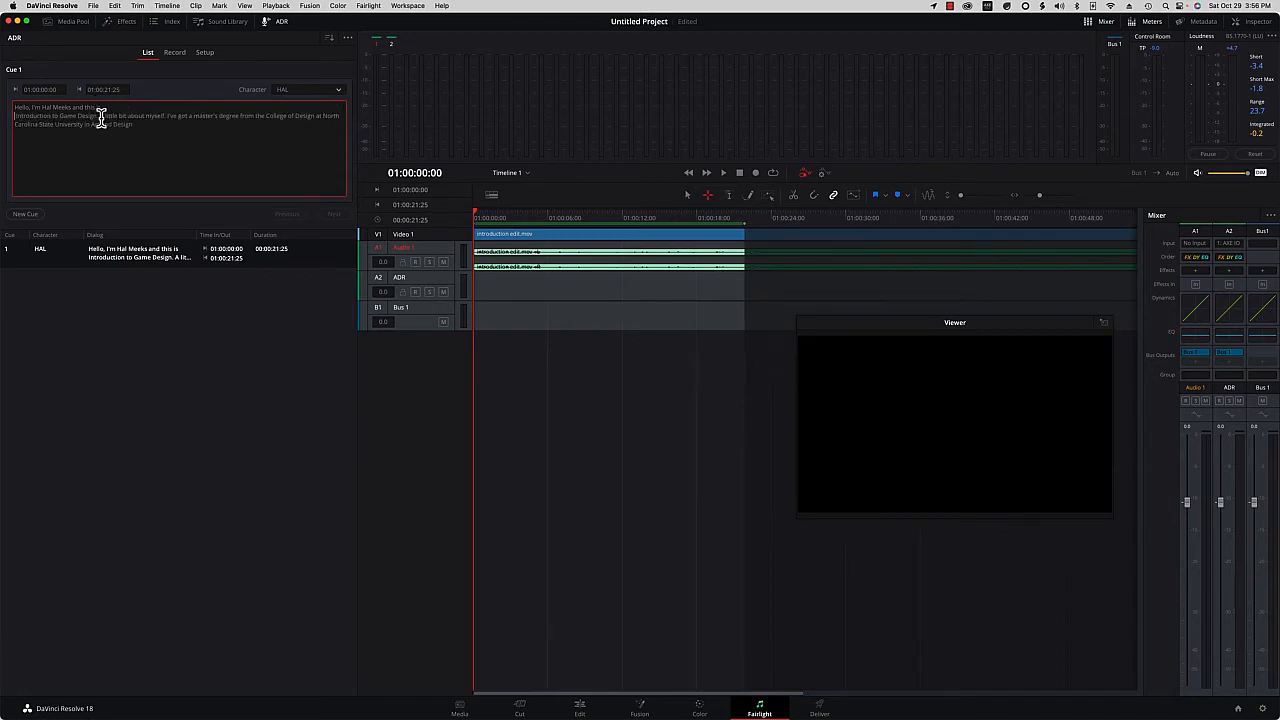
pyautogui.press('Return')
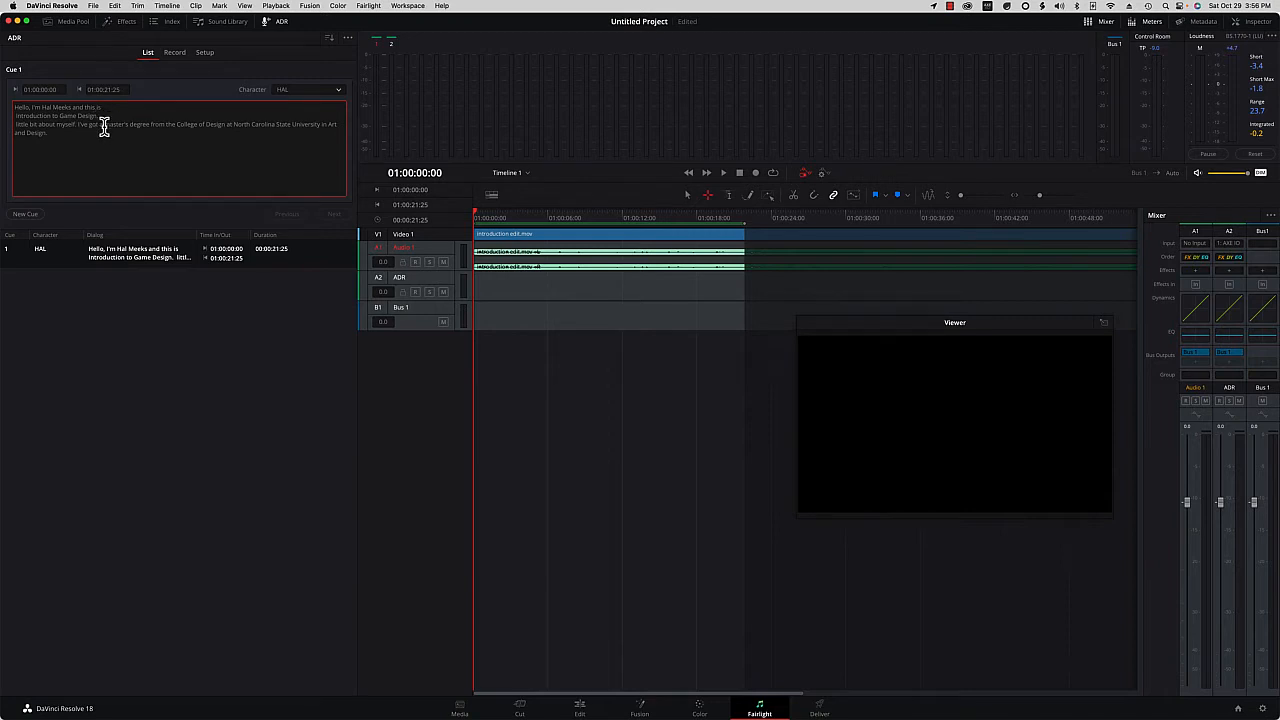
# Step: Break the remaining cue dialogue into short lines after "I've got a", "degree from the", "College of Design at" and "North Carolina State University"
pyautogui.click(104, 126)
pyautogui.press('Return')
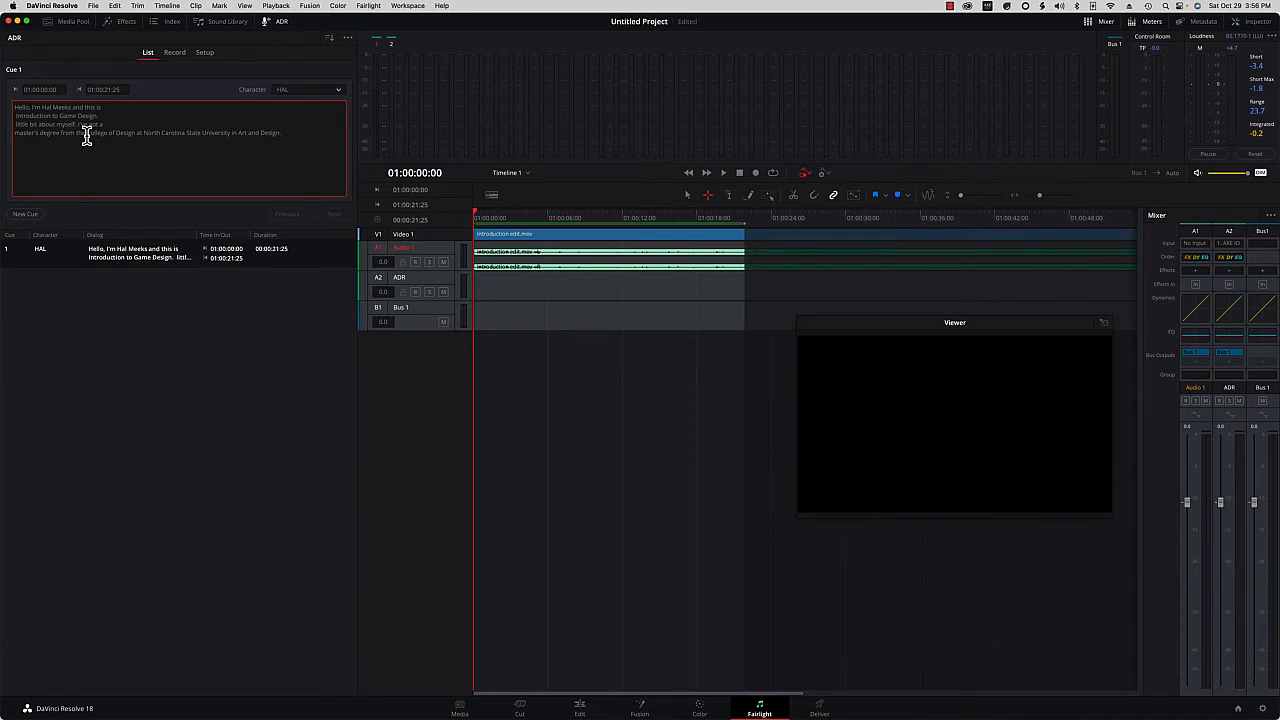
pyautogui.click(87, 136)
pyautogui.press('Return')
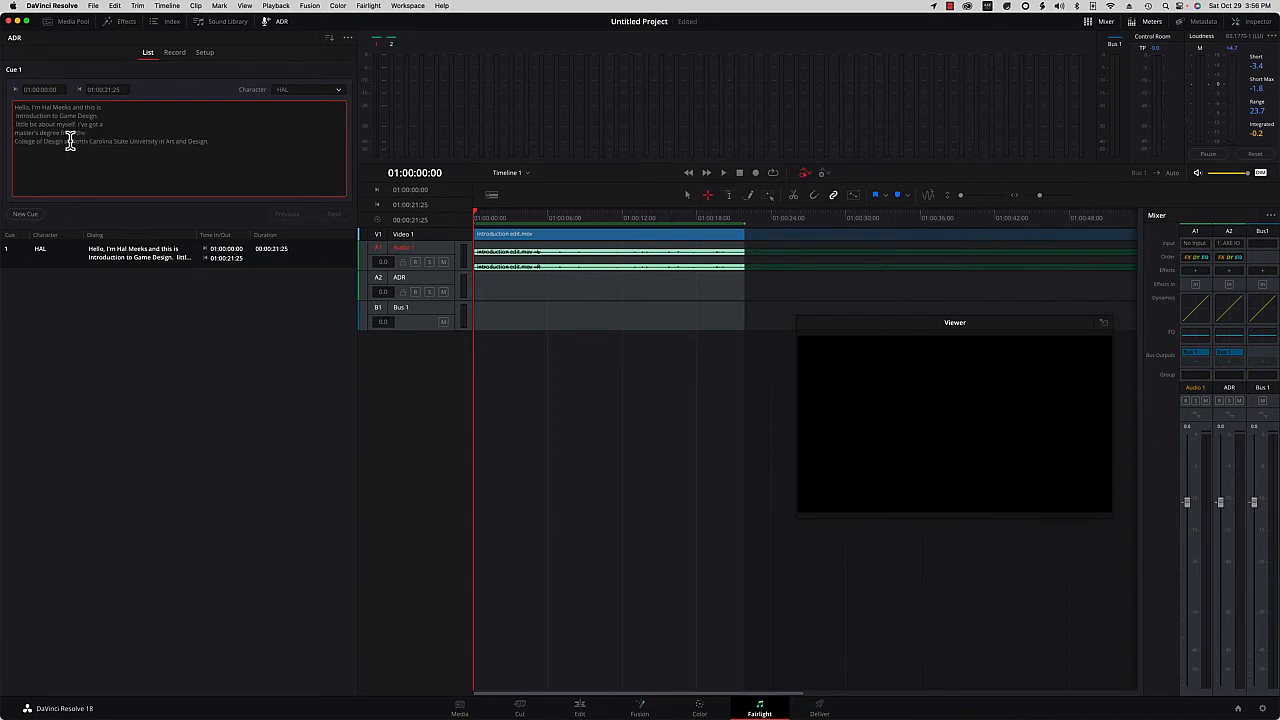
pyautogui.click(70, 141)
pyautogui.press('Return')
pyautogui.doubleClick(105, 149)
pyautogui.press('Return')
# Step: Open the ADR recording view, arm the ADR track, and record a short first take of cue 1
pyautogui.click(177, 55)
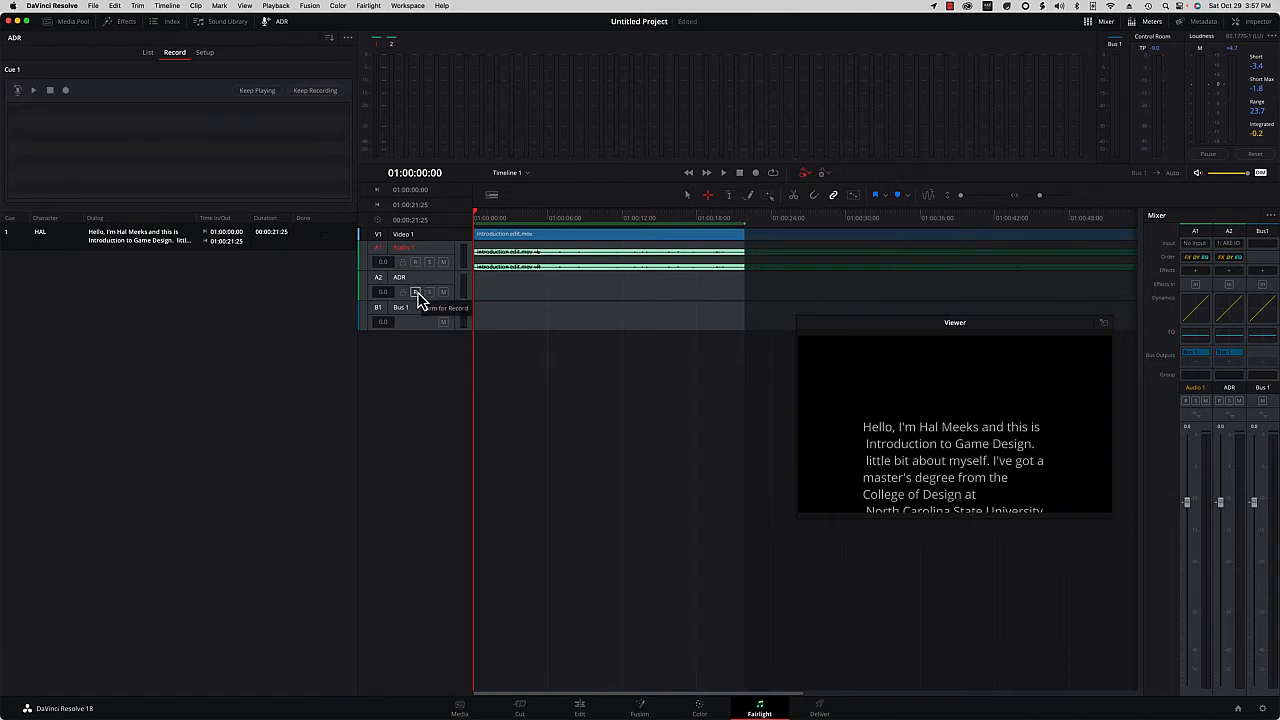
pyautogui.click(416, 292)
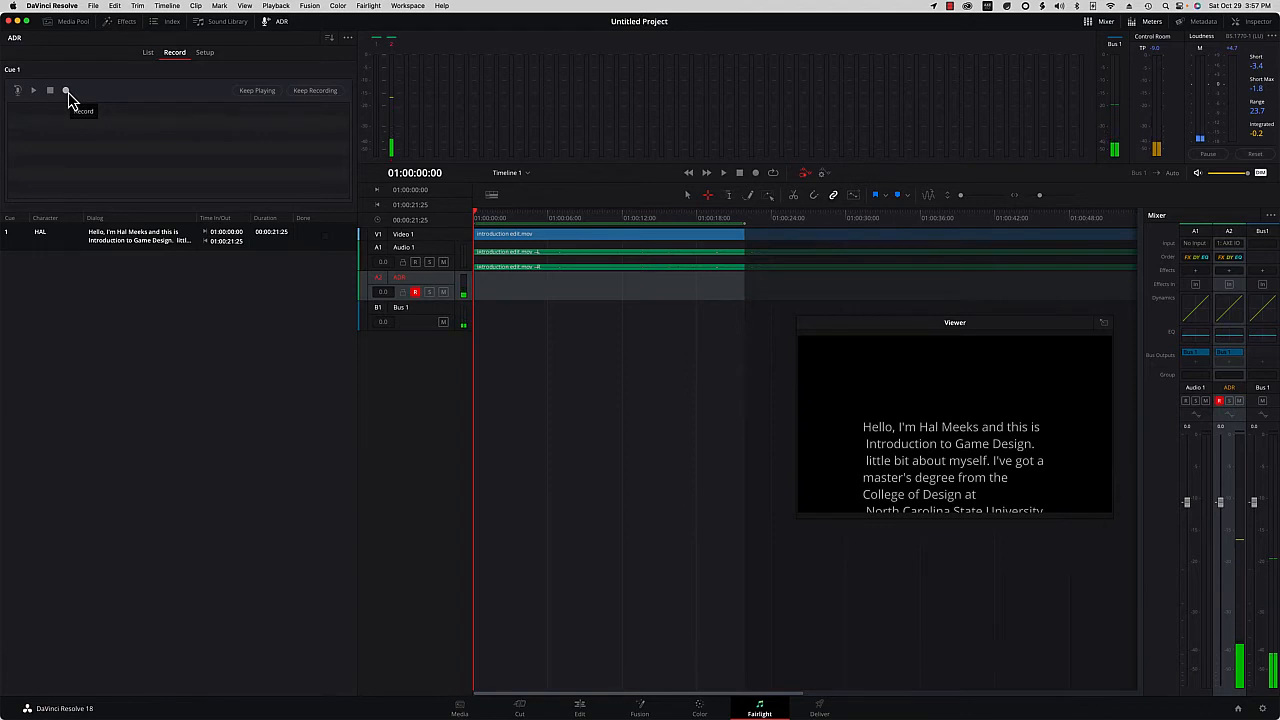
pyautogui.click(67, 92)
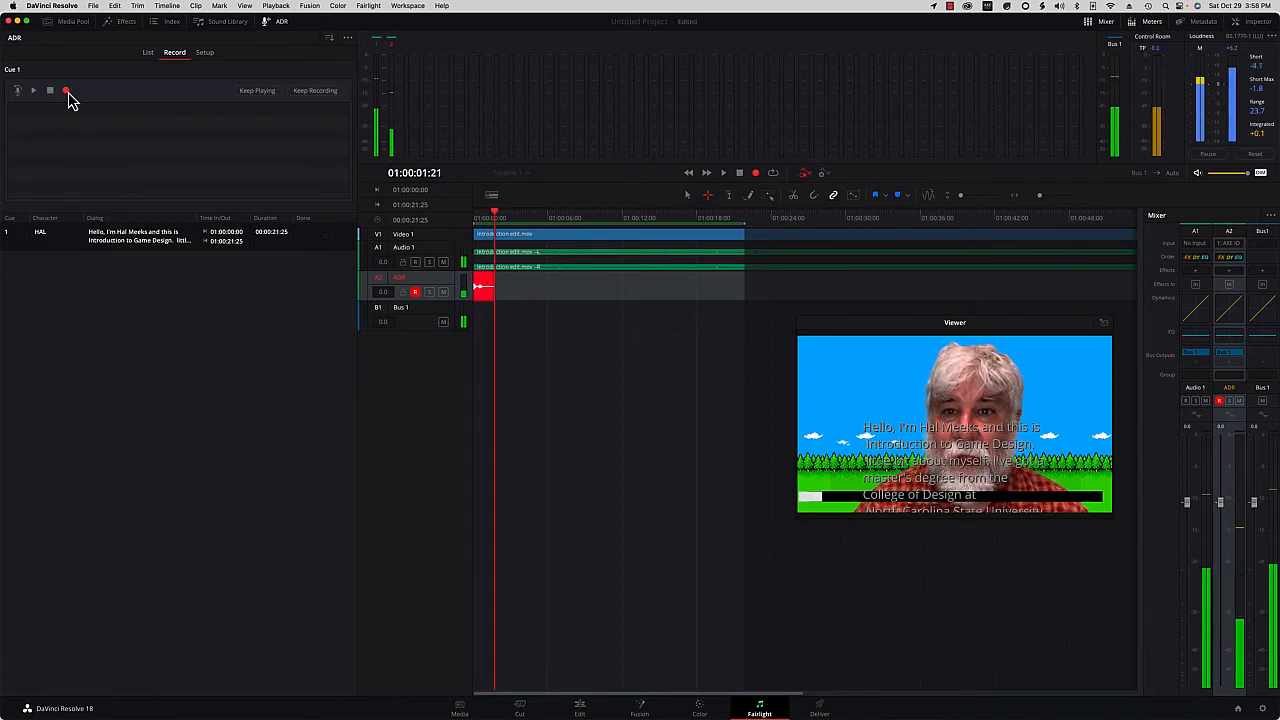
pyautogui.click(51, 91)
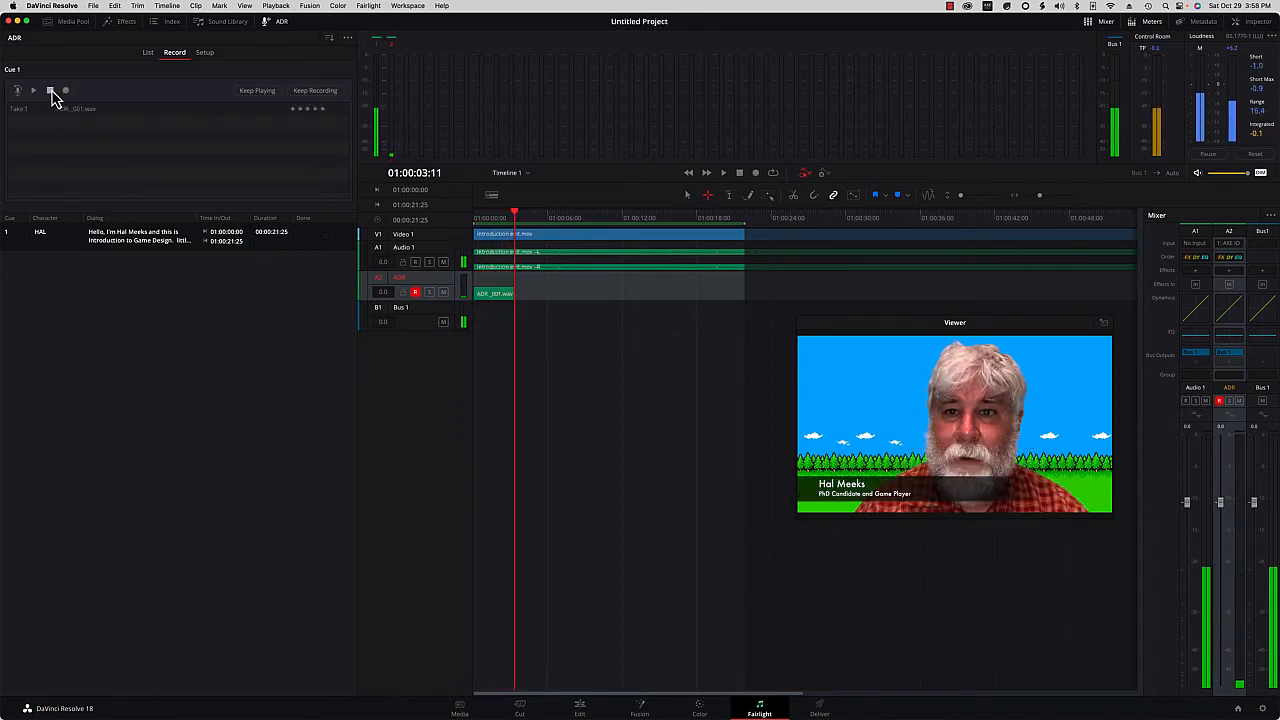
# Step: Disarm the ADR track and rate take 1 with one star
pyautogui.click(415, 292)
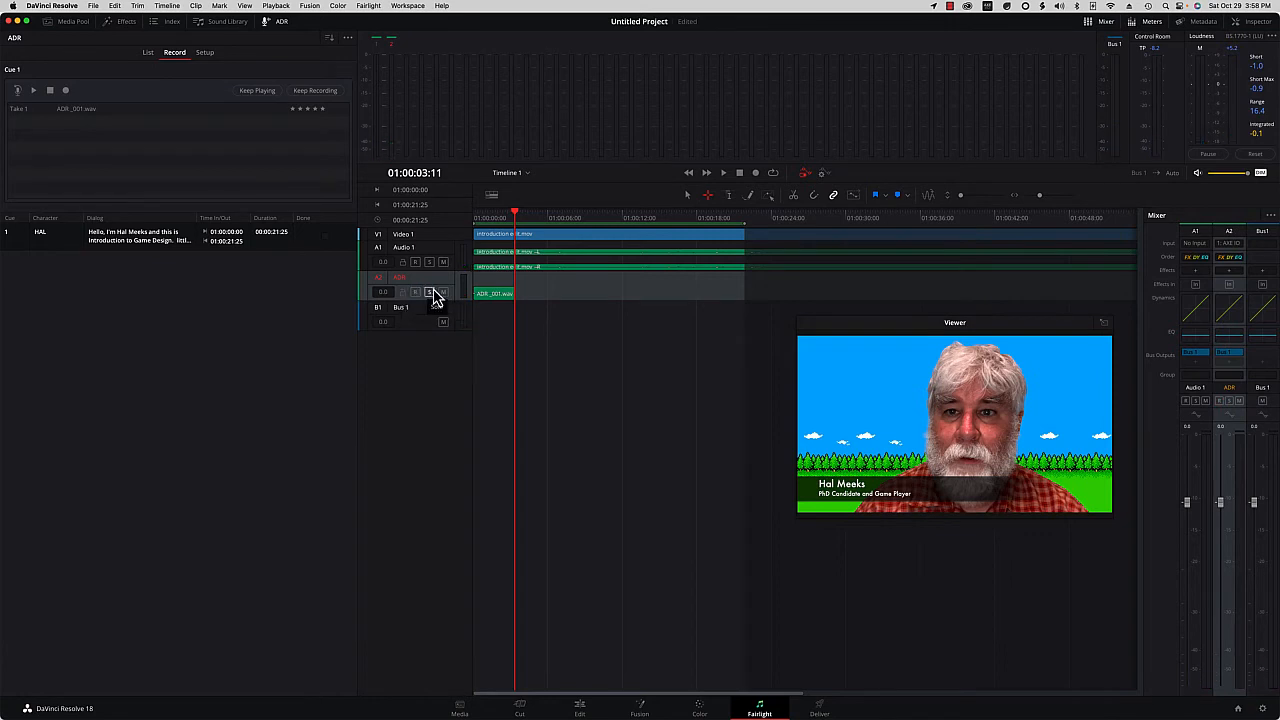
pyautogui.click(80, 117)
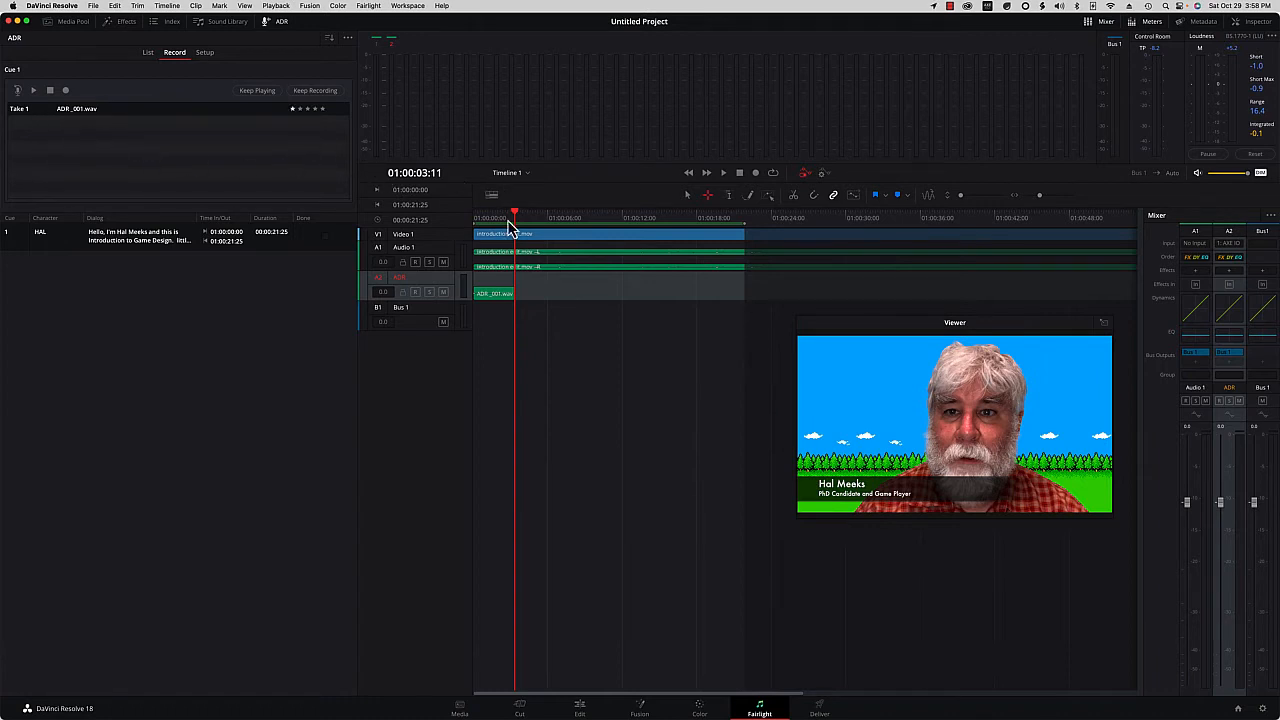
# Step: Return the playhead to the start, move the viewer above the timeline, and record a full-length second take of cue 1
pyautogui.moveTo(519, 220); pyautogui.dragTo(466, 226)
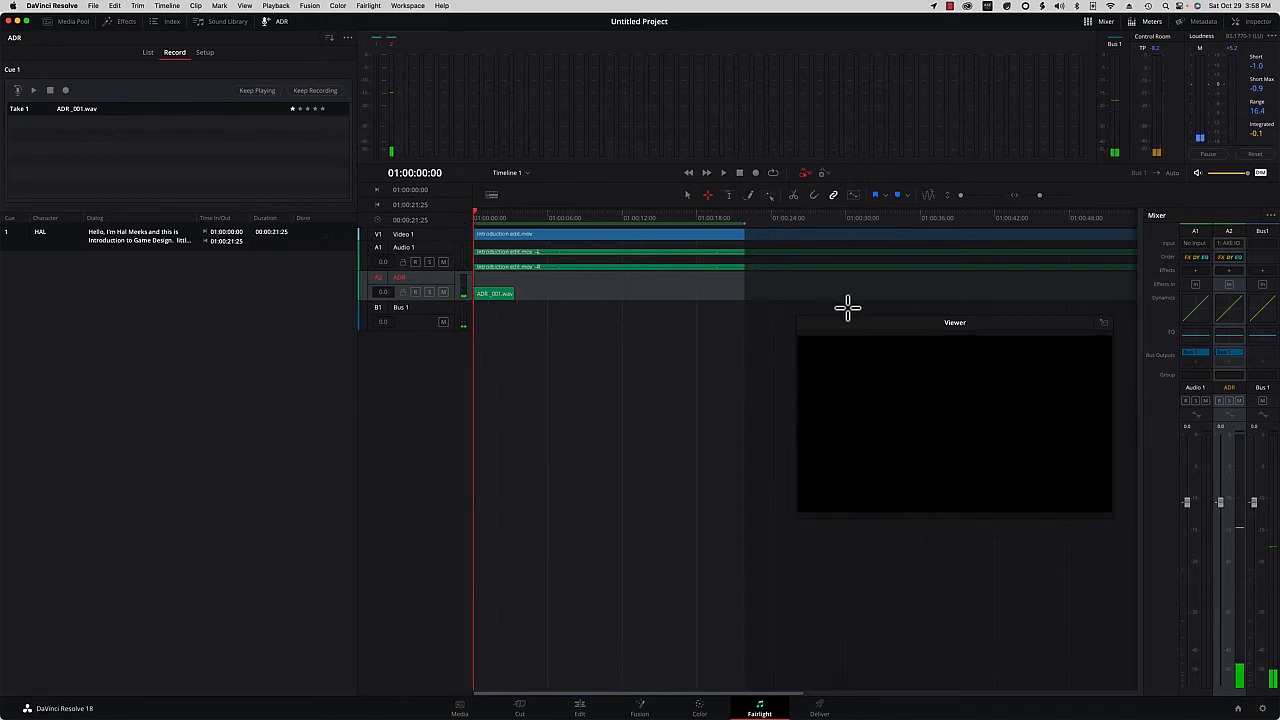
pyautogui.moveTo(863, 324); pyautogui.dragTo(506, 40)
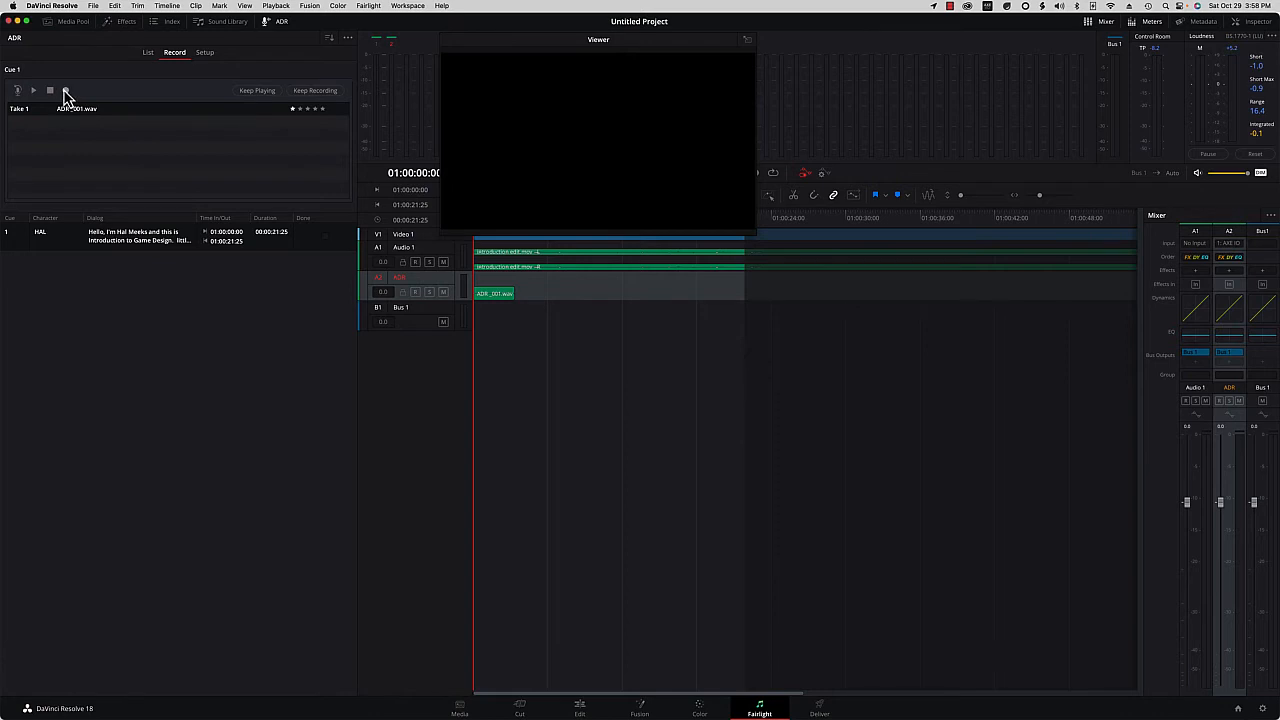
pyautogui.click(65, 91)
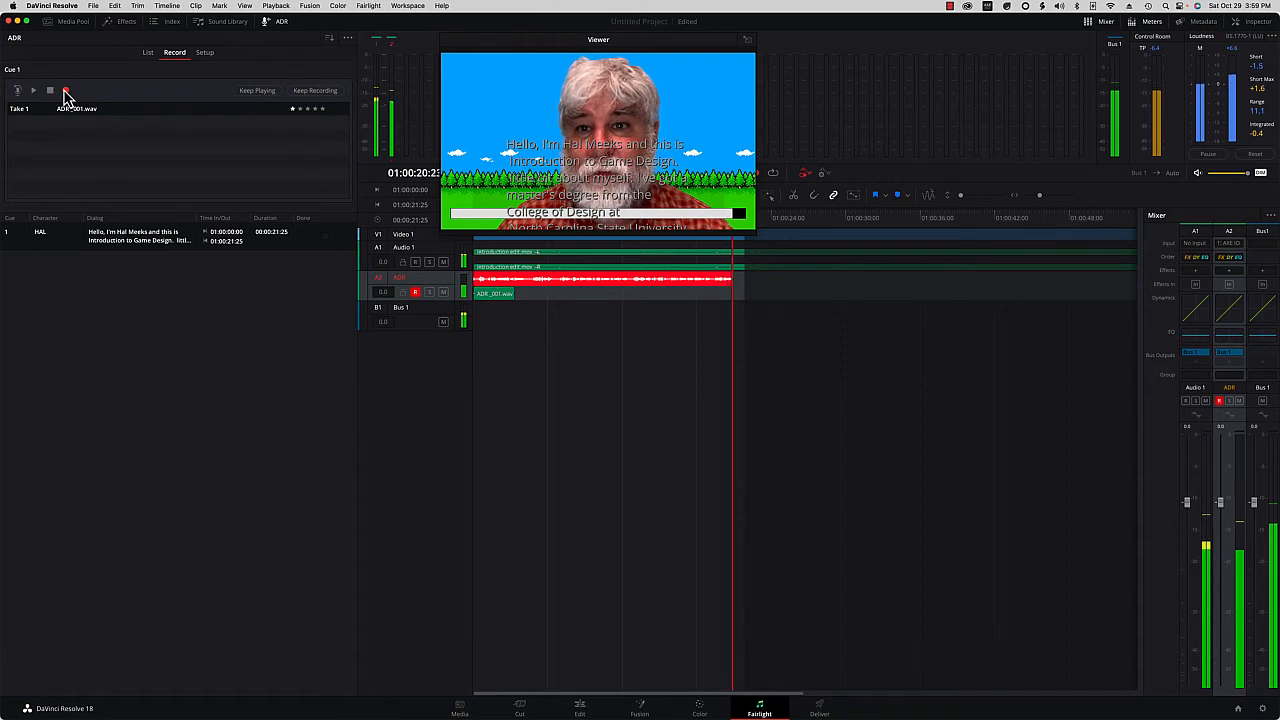
pyautogui.click(65, 93)
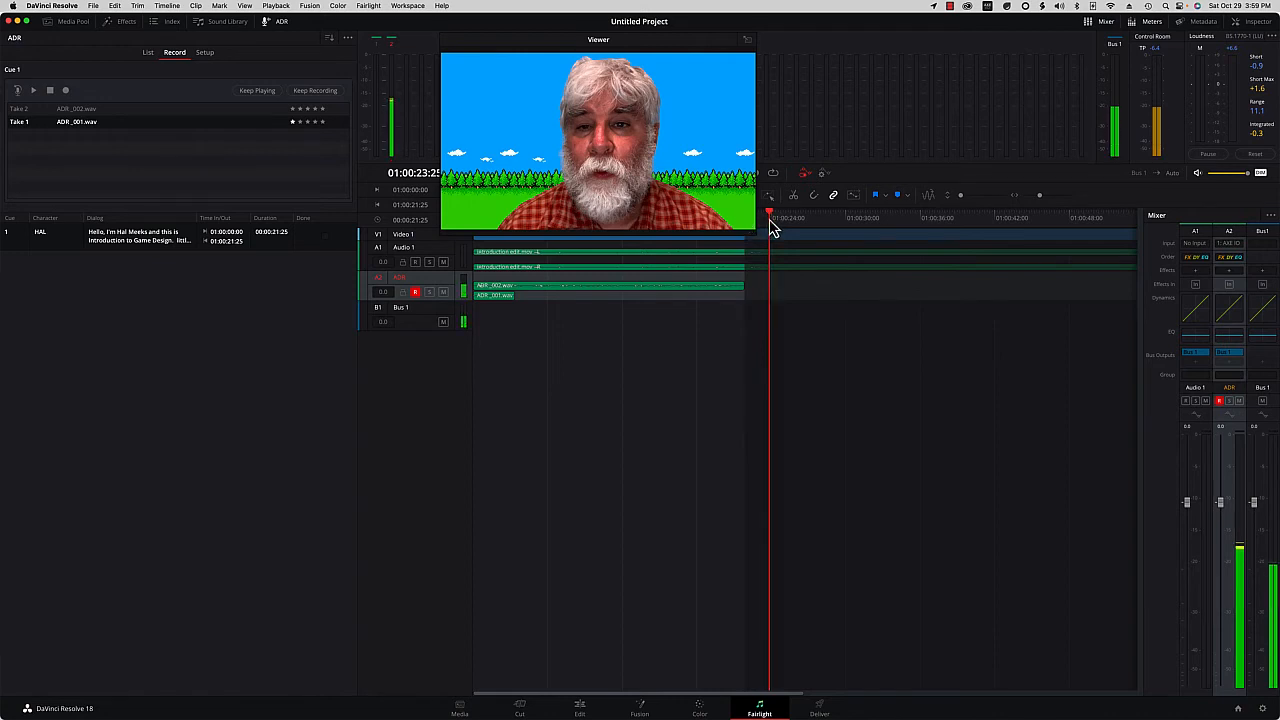
# Step: Move the viewer below the tracks, return the playhead to 01:00:00:00, and disarm the ADR track
pyautogui.moveTo(770, 226); pyautogui.dragTo(766, 223)
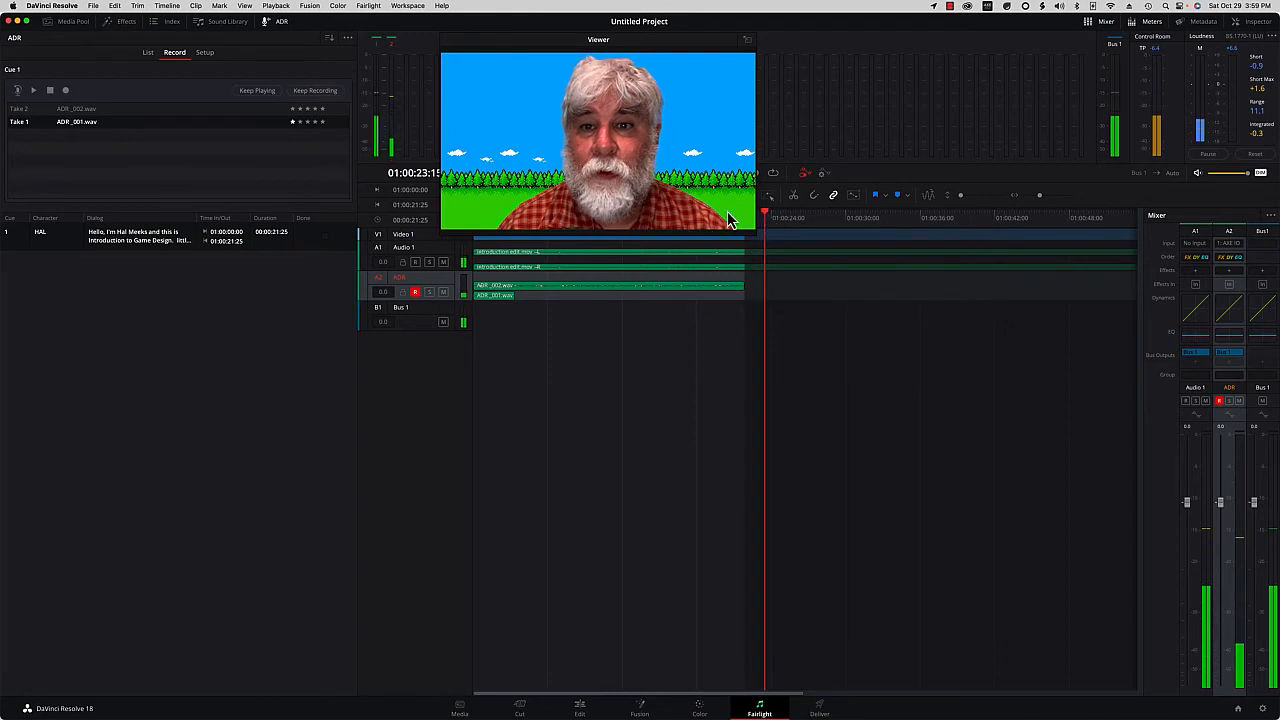
pyautogui.moveTo(584, 44); pyautogui.dragTo(640, 349)
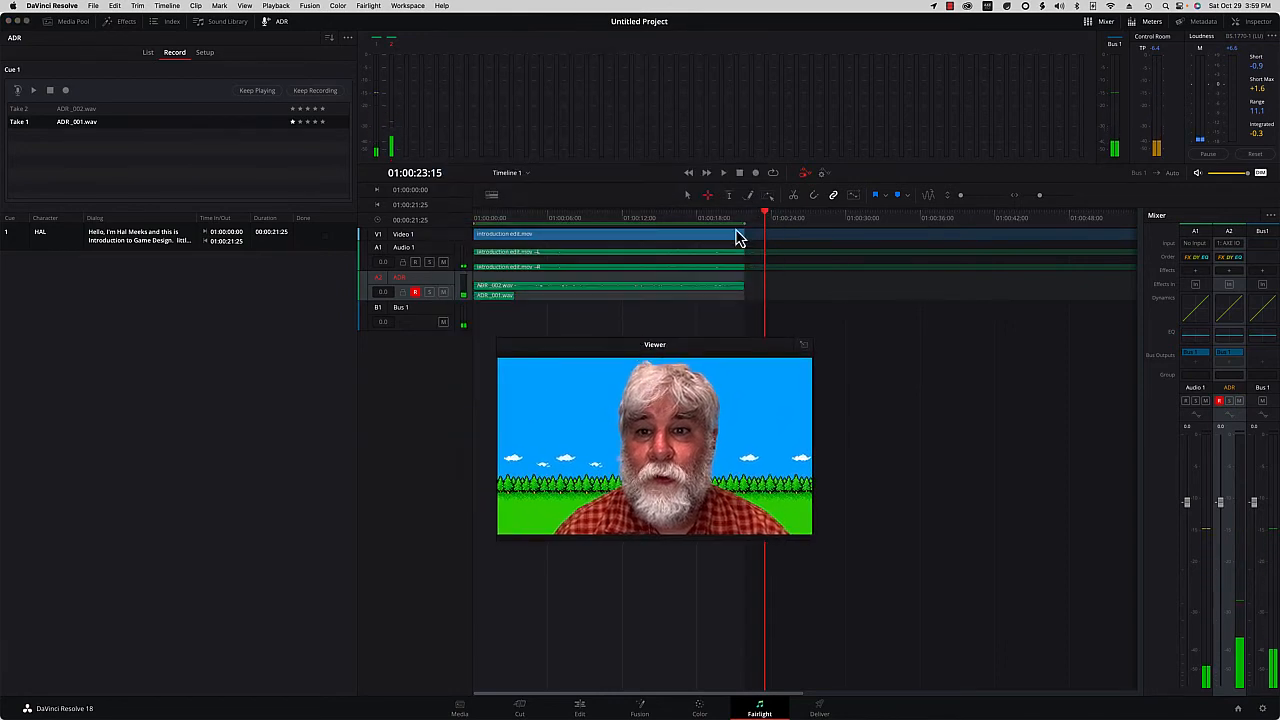
pyautogui.moveTo(768, 220); pyautogui.dragTo(371, 249)
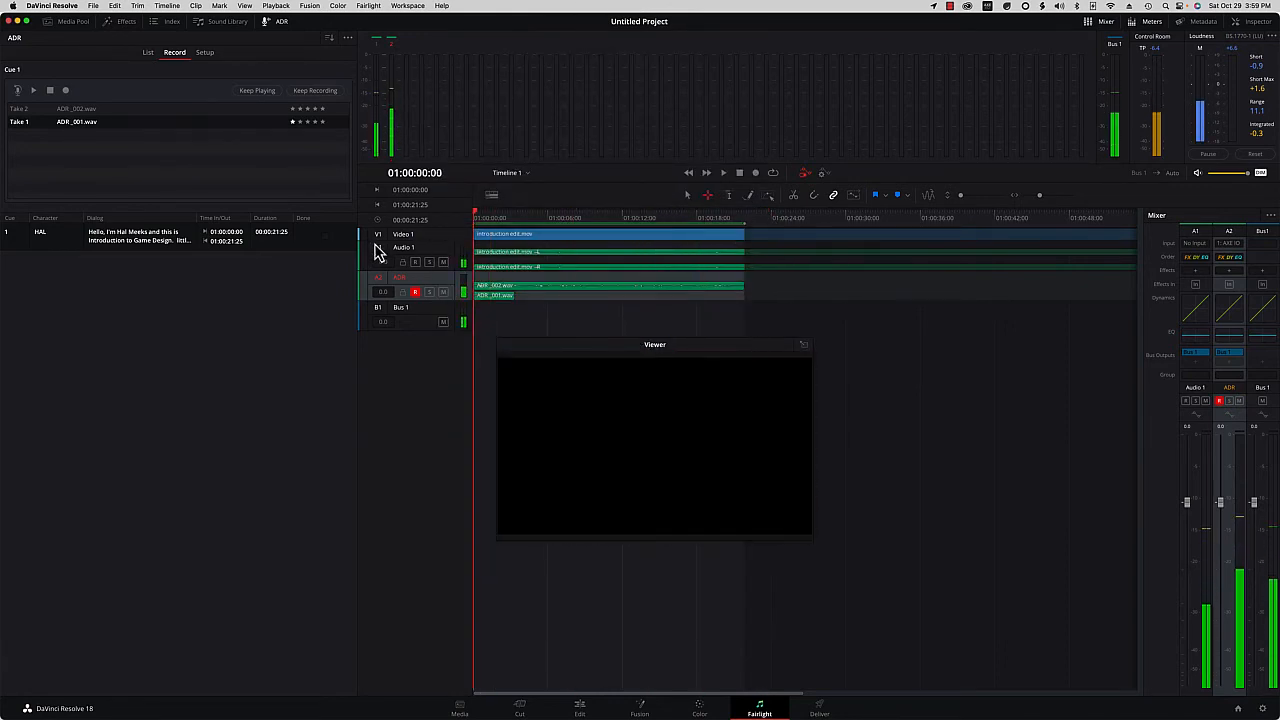
pyautogui.click(415, 292)
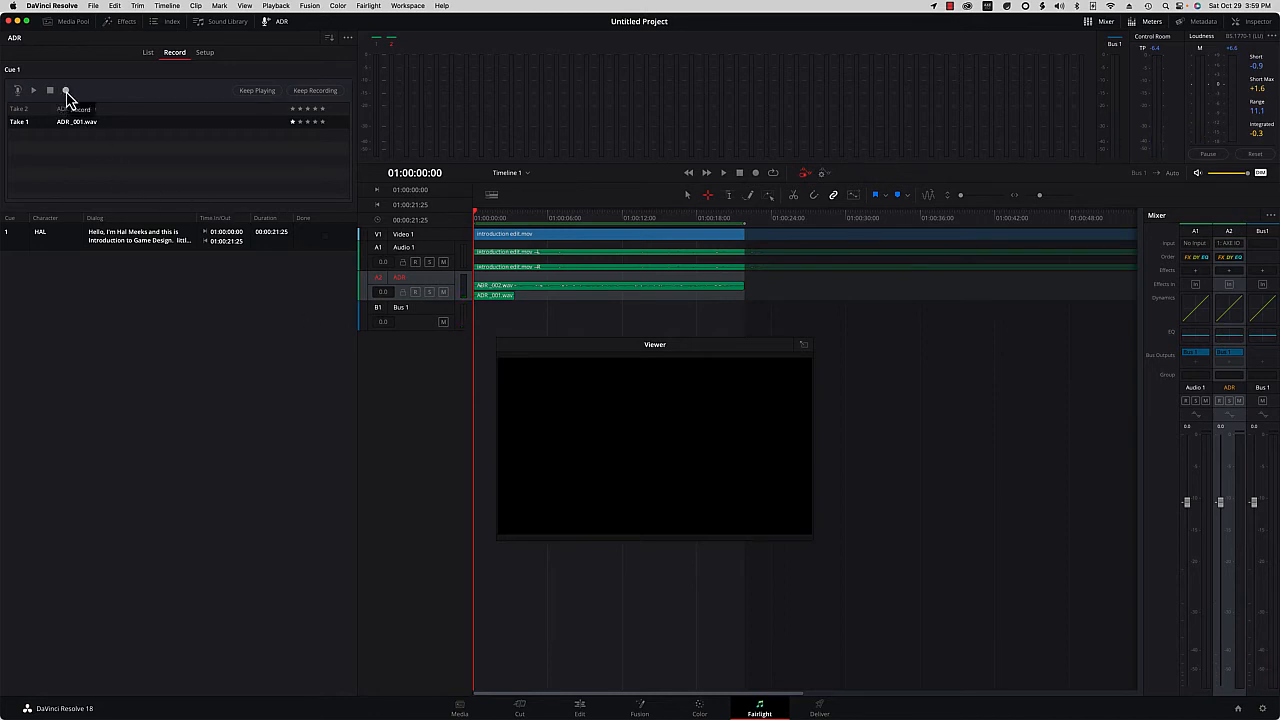
# Step: Record a full-length third take of cue 1 and disarm the ADR track
pyautogui.click(66, 91)
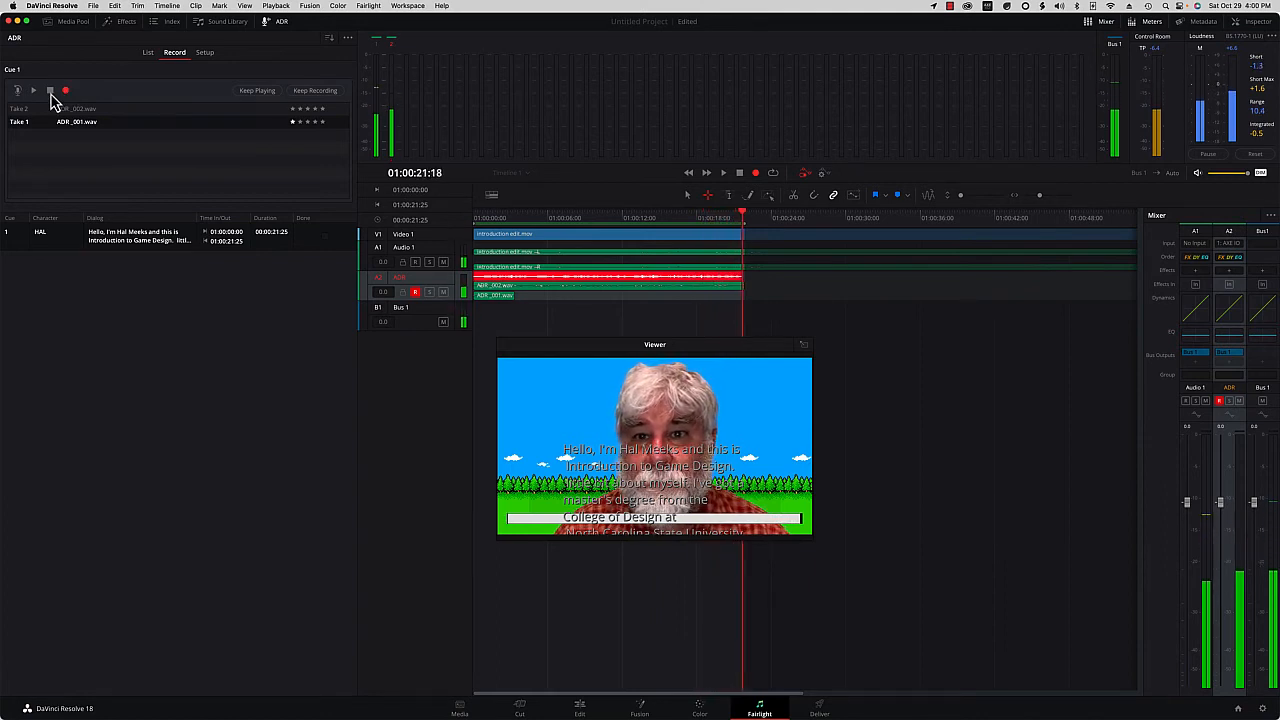
pyautogui.click(50, 91)
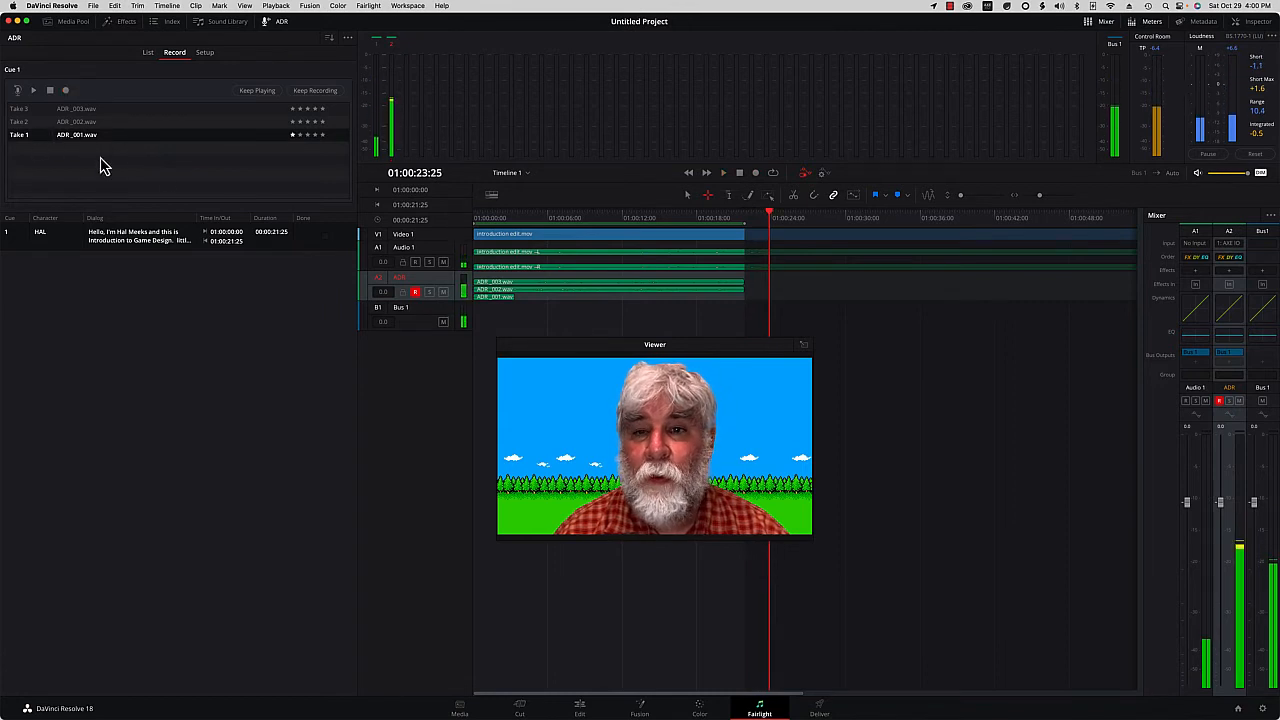
pyautogui.click(415, 291)
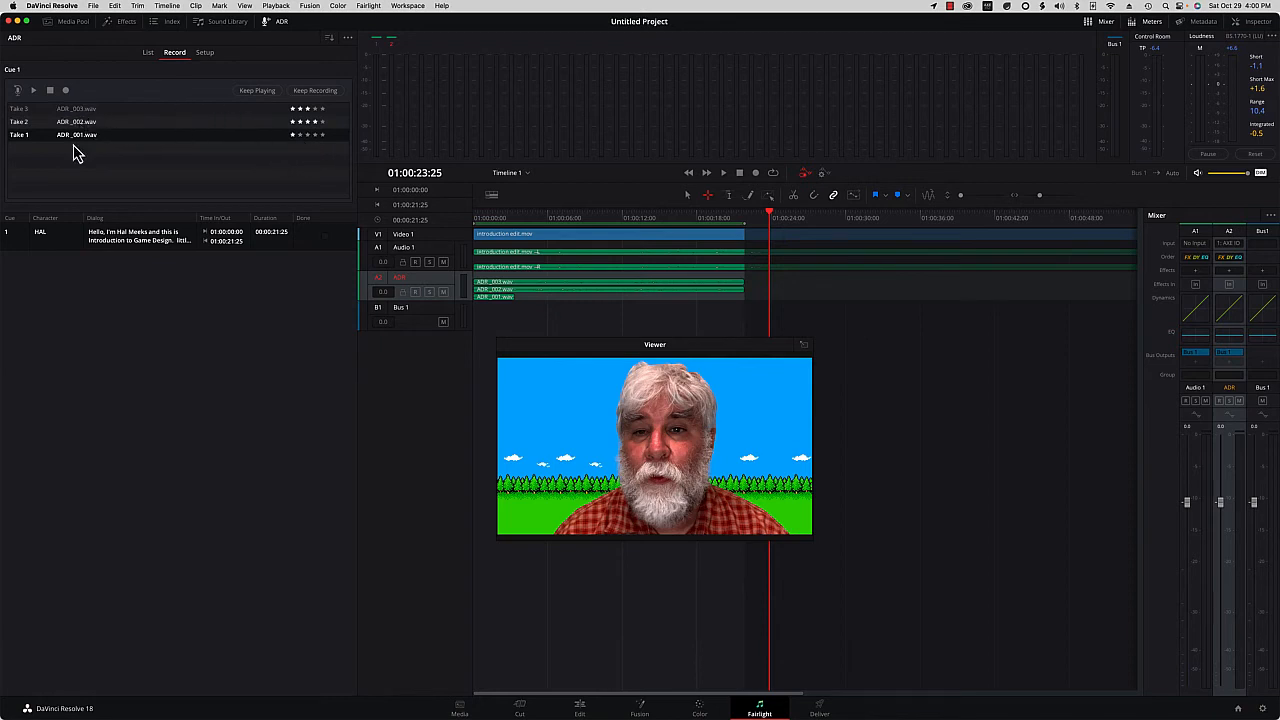
# Step: Return the playhead to the start of the timeline and record a fourth take of cue 1
pyautogui.moveTo(768, 218); pyautogui.dragTo(455, 260)
pyautogui.click(455, 260)
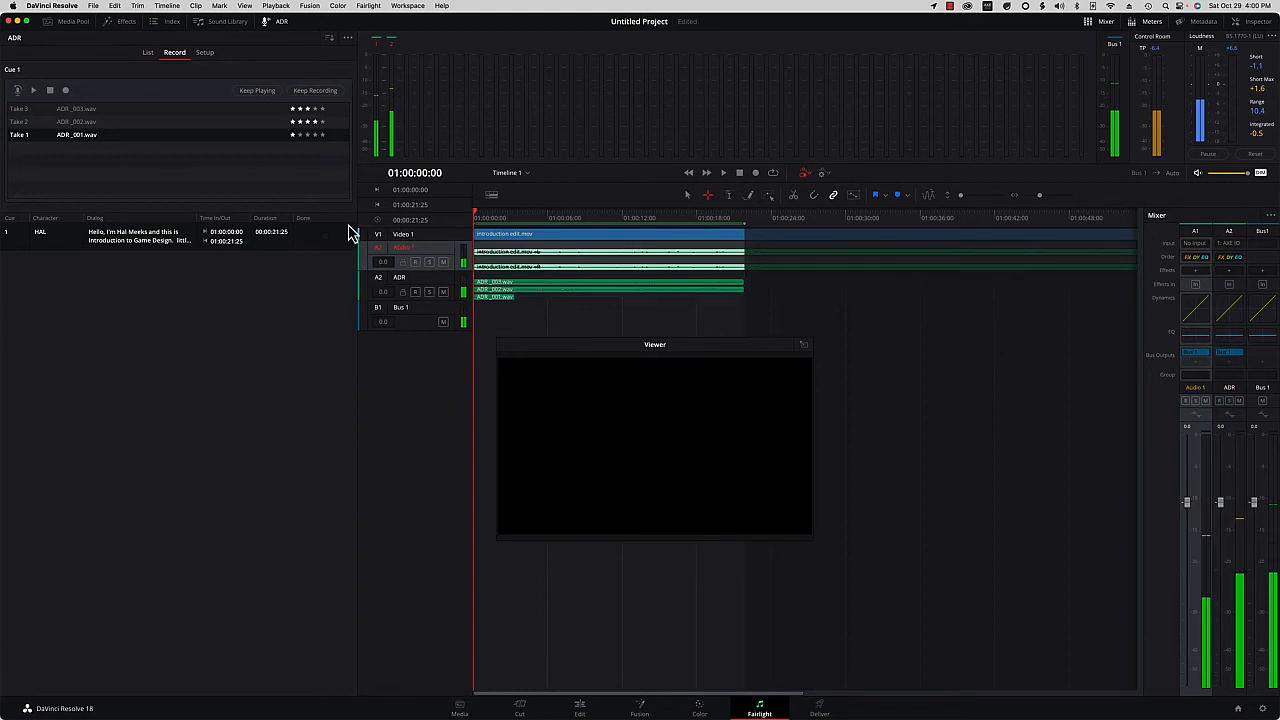
pyautogui.click(64, 92)
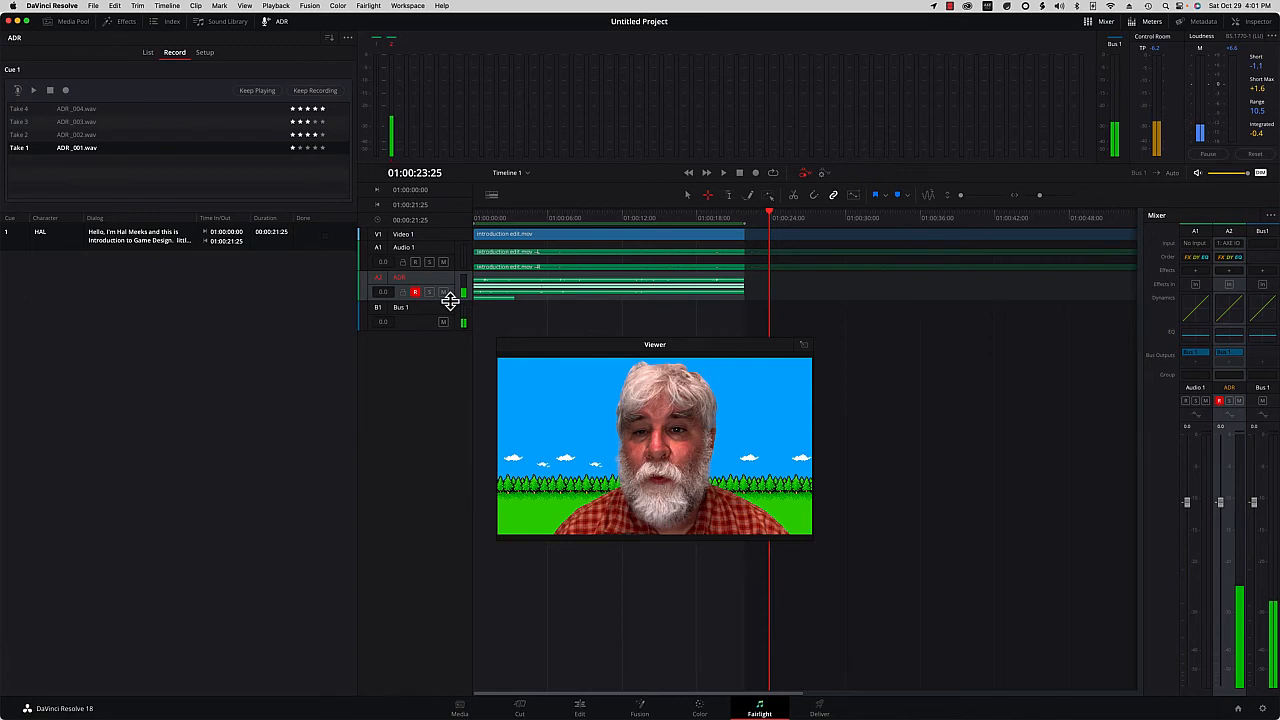
# Step: Increase the heights of the ADR and Audio 1 tracks to expose their waveforms, and move the viewer off the clips
pyautogui.moveTo(450, 301); pyautogui.dragTo(406, 419)
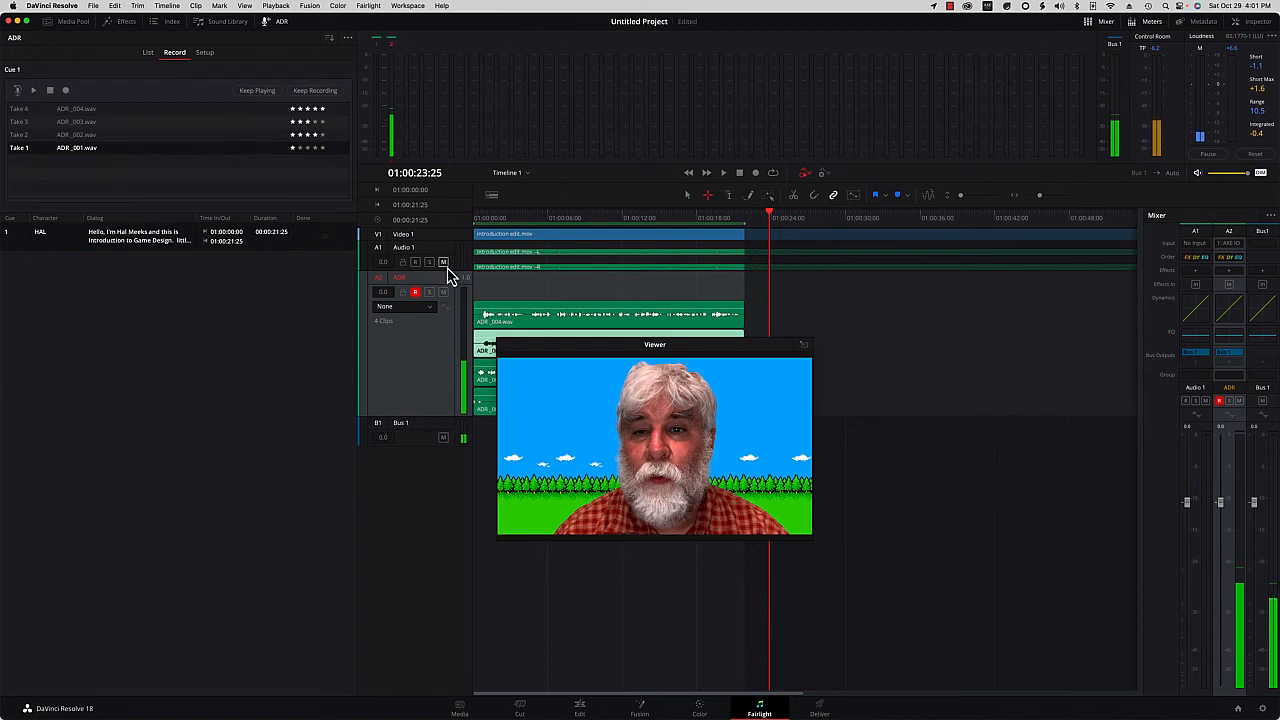
pyautogui.moveTo(452, 272); pyautogui.dragTo(445, 357)
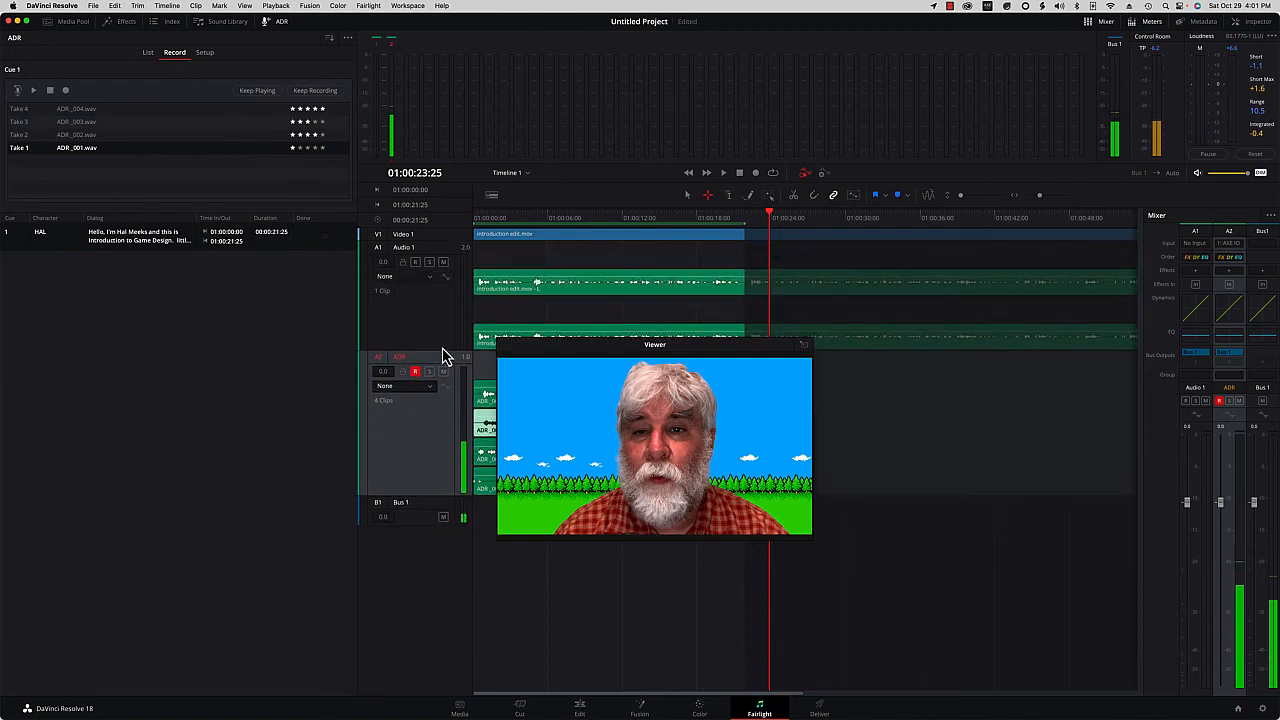
pyautogui.moveTo(546, 352); pyautogui.dragTo(705, 306)
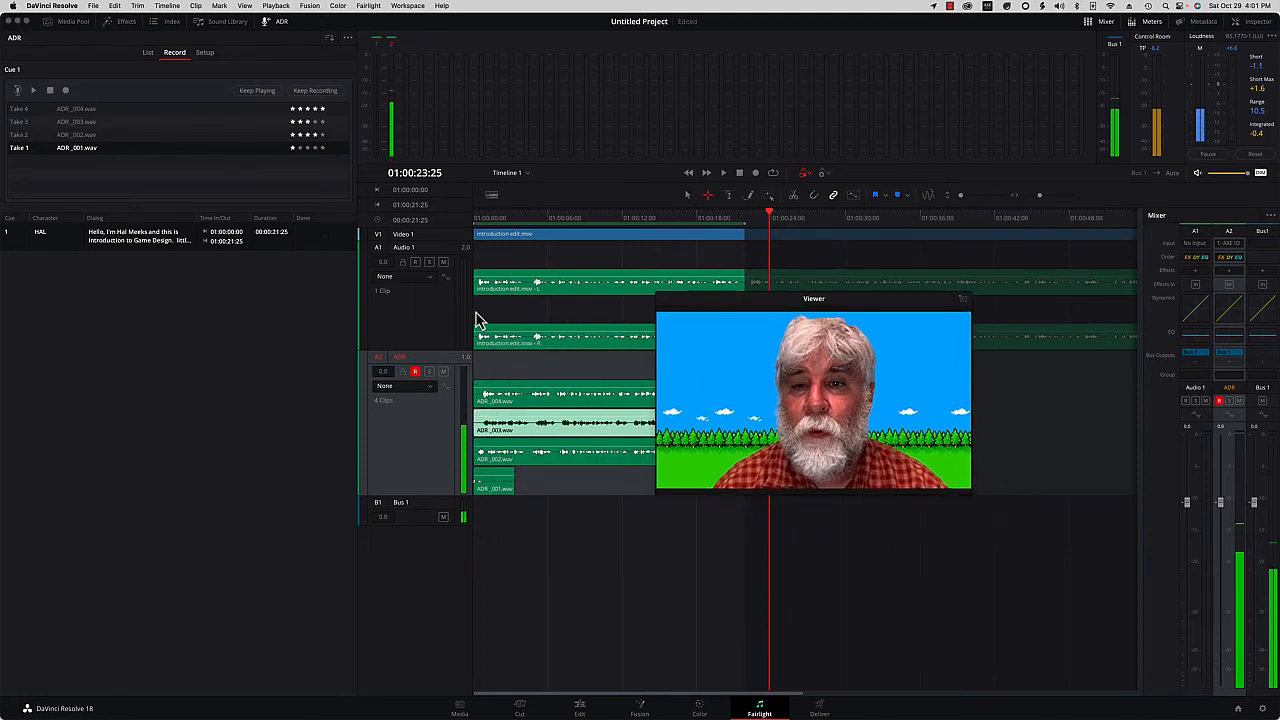
# Step: Search the help for "layer" and check the Layered Audio Editing and Show Audio Track Layers settings
pyautogui.click(441, 6)
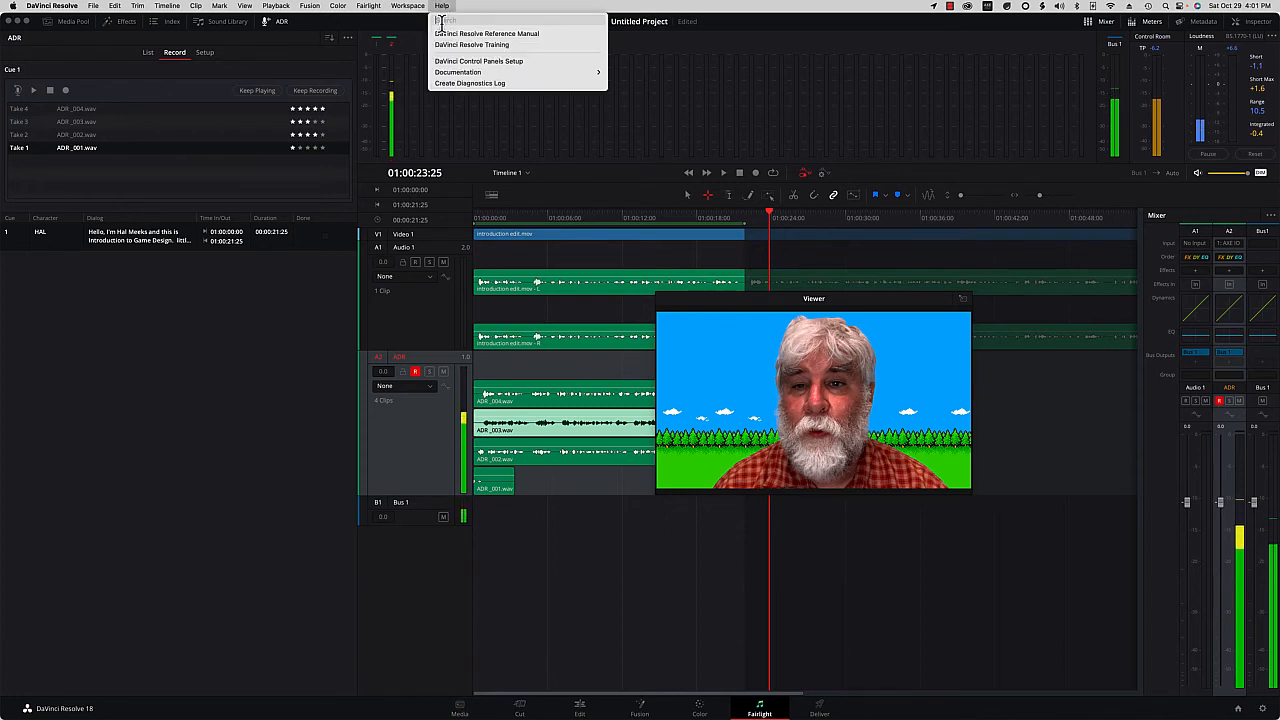
pyautogui.write('lay')
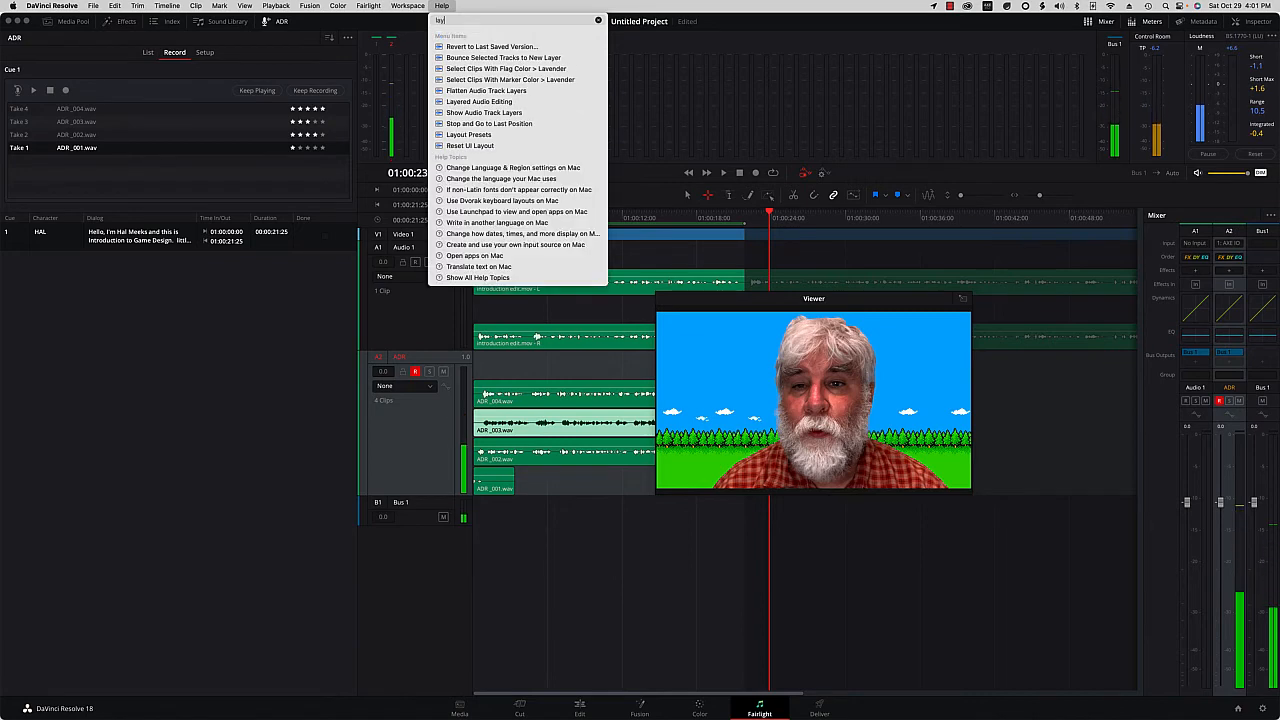
pyautogui.write('r')
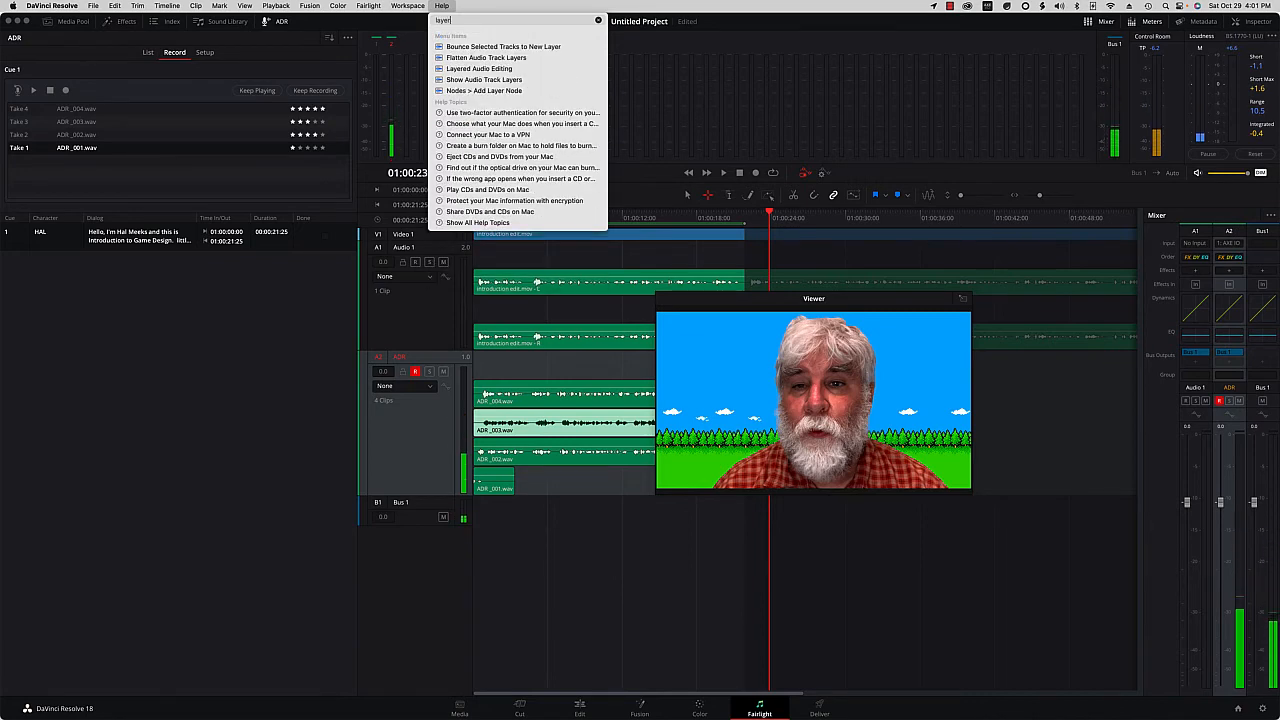
pyautogui.moveTo(448, 57)
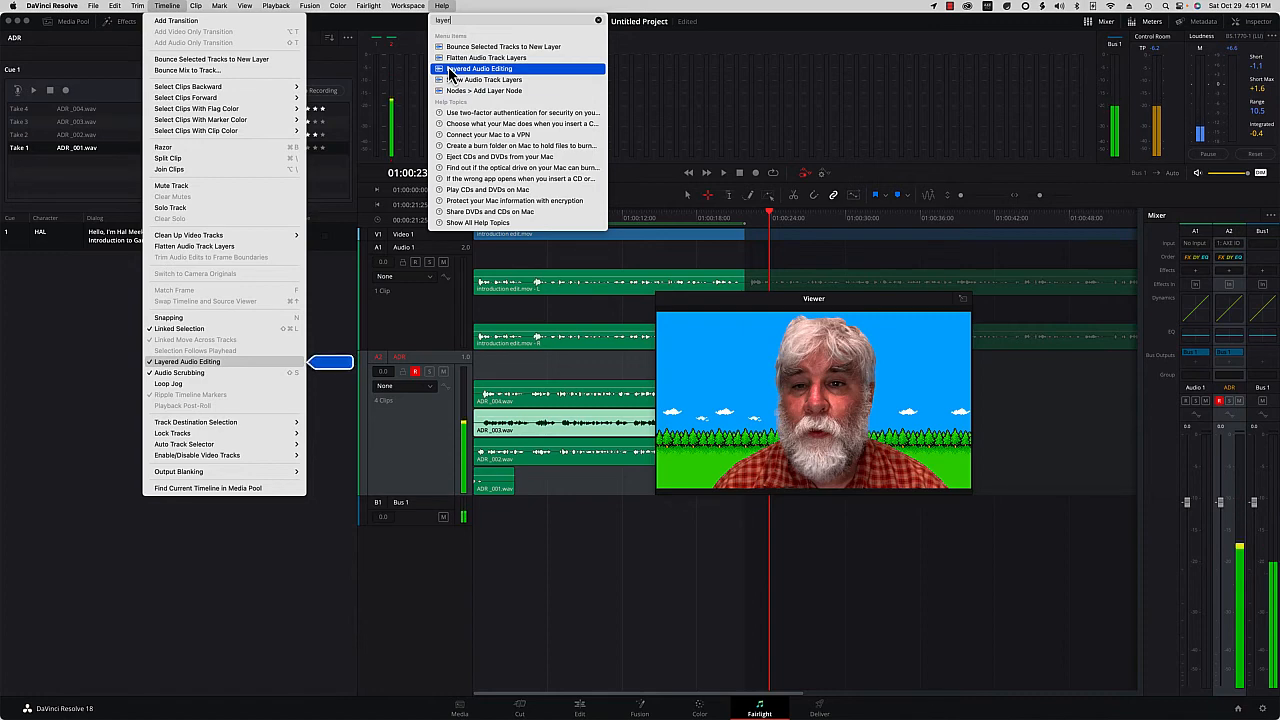
pyautogui.moveTo(448, 82)
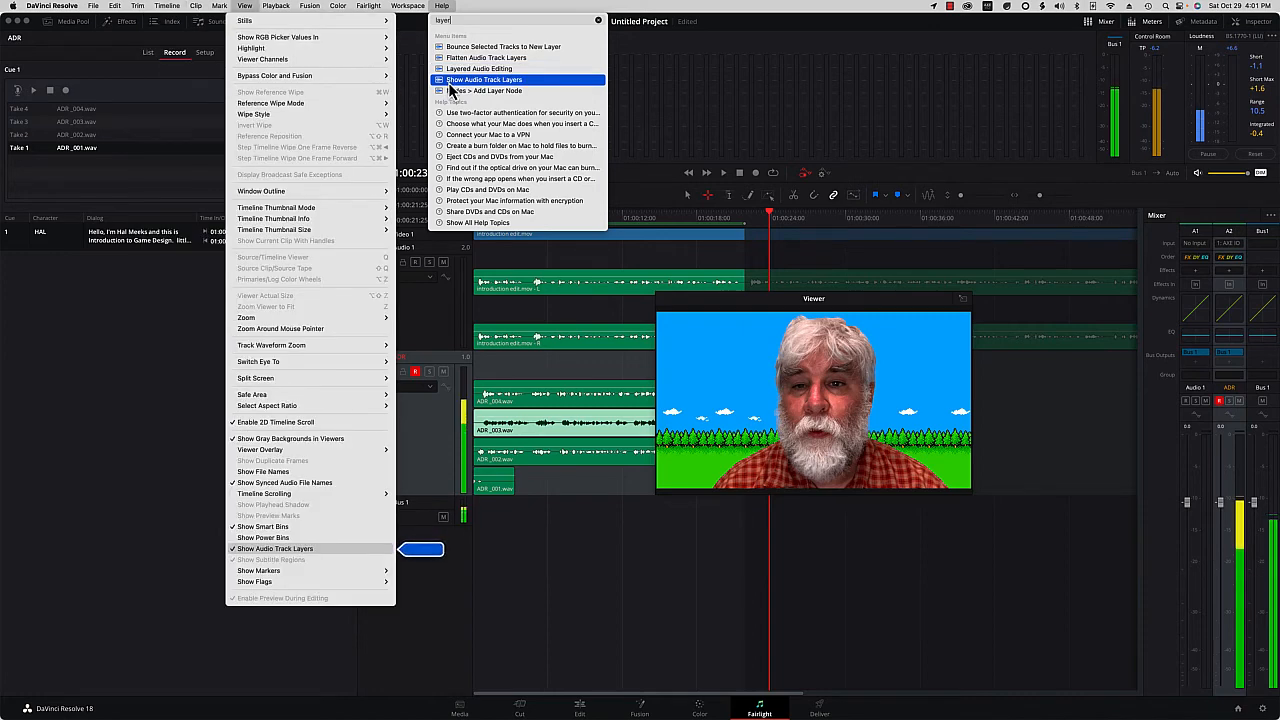
pyautogui.click(415, 8)
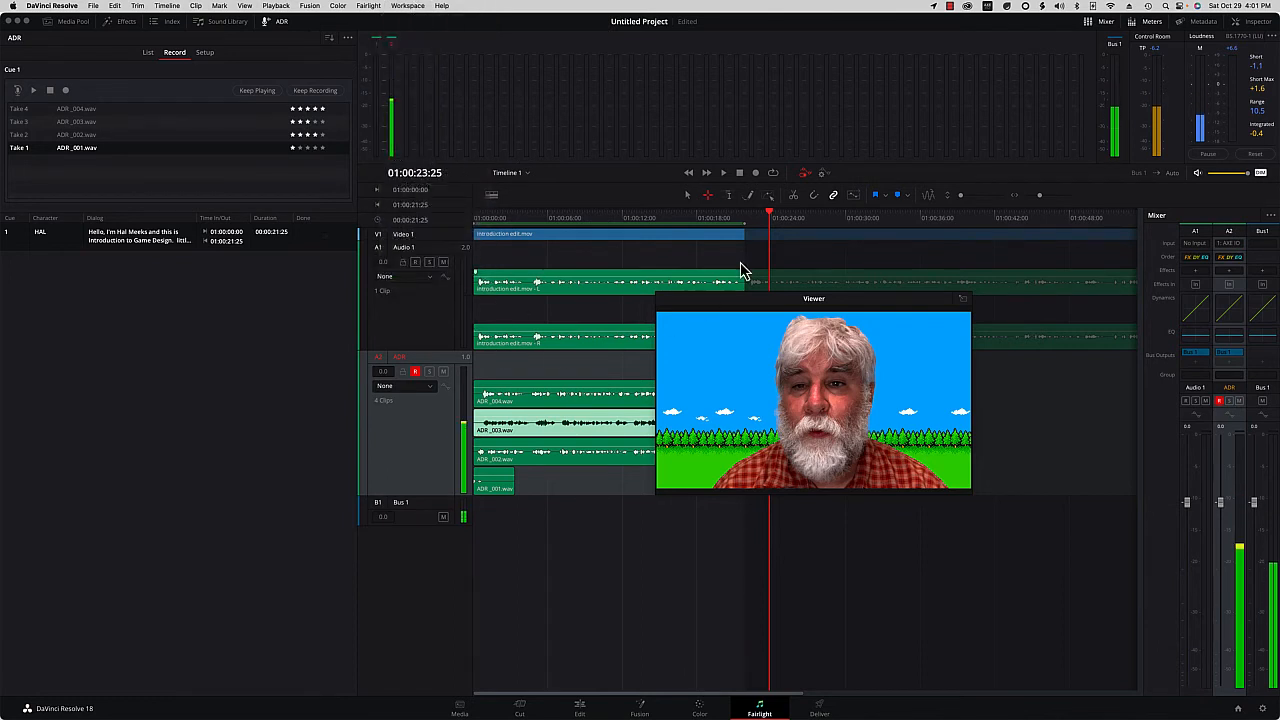
# Step: Disarm the ADR track and play the fourth take together with the original audio from the start of the timeline
pyautogui.click(764, 219)
pyautogui.moveTo(764, 222); pyautogui.dragTo(474, 243)
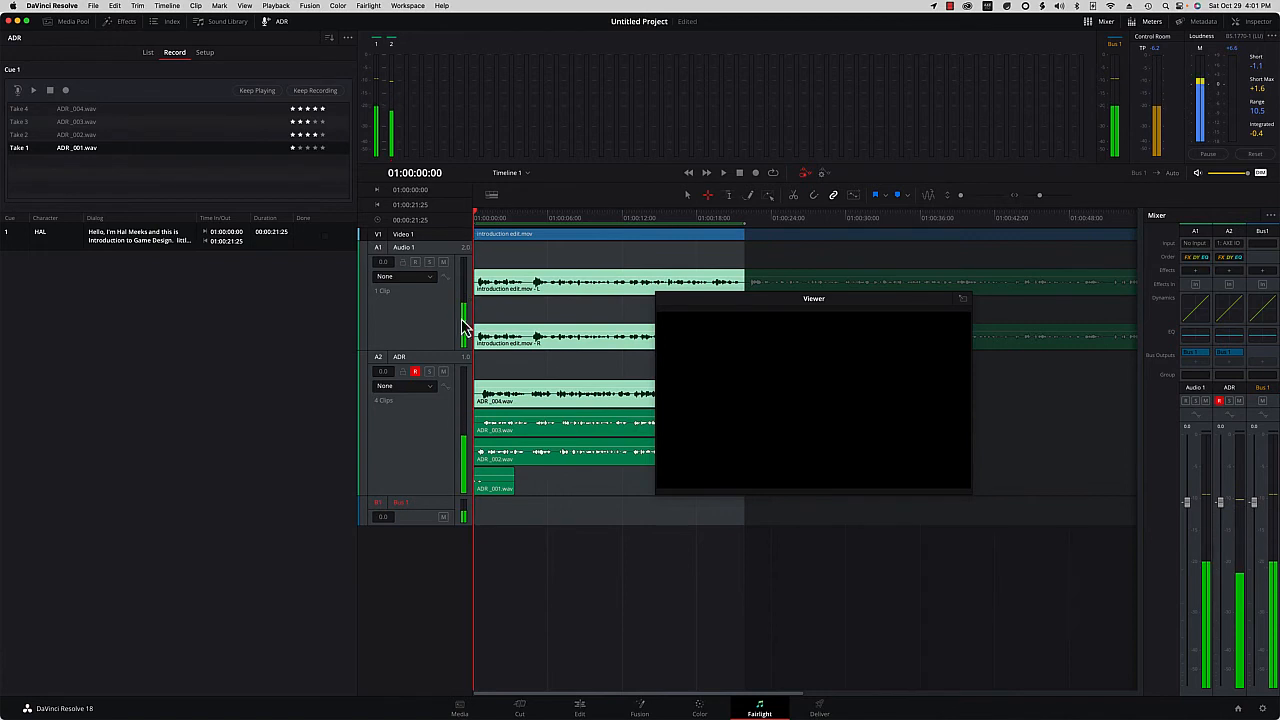
pyautogui.click(415, 371)
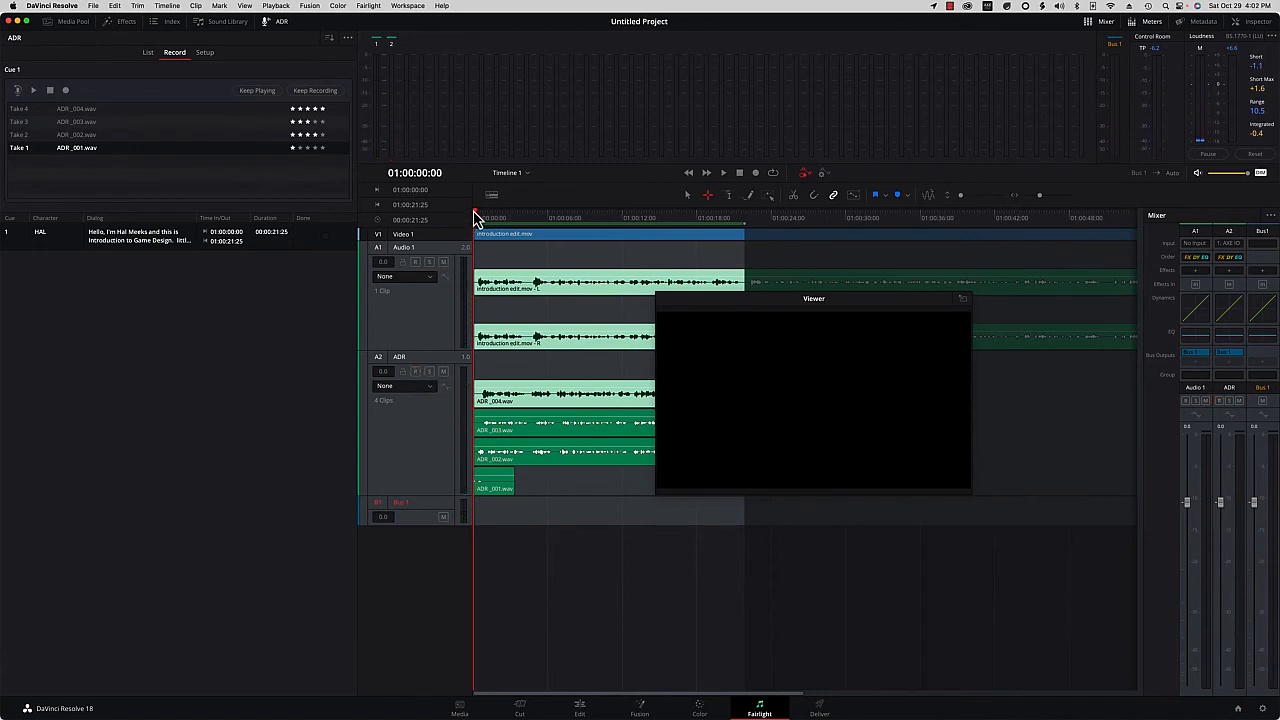
pyautogui.click(478, 217)
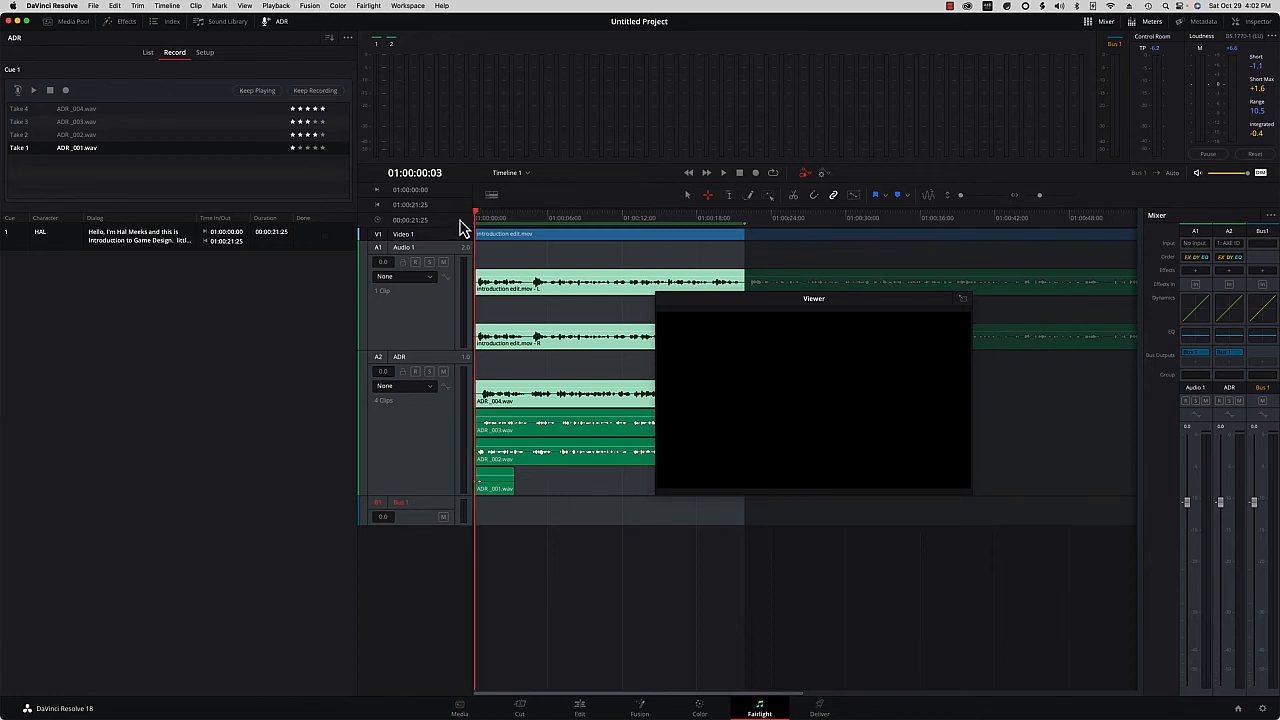
pyautogui.press('space')
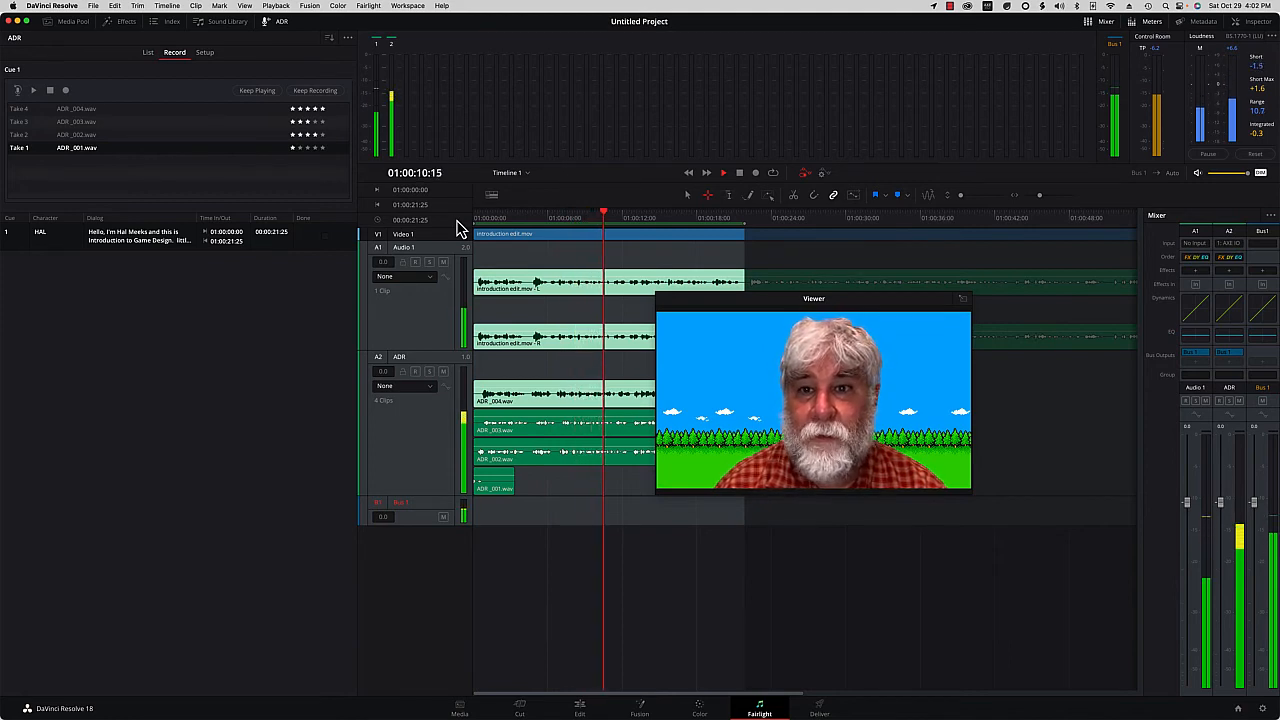
pyautogui.press('space')
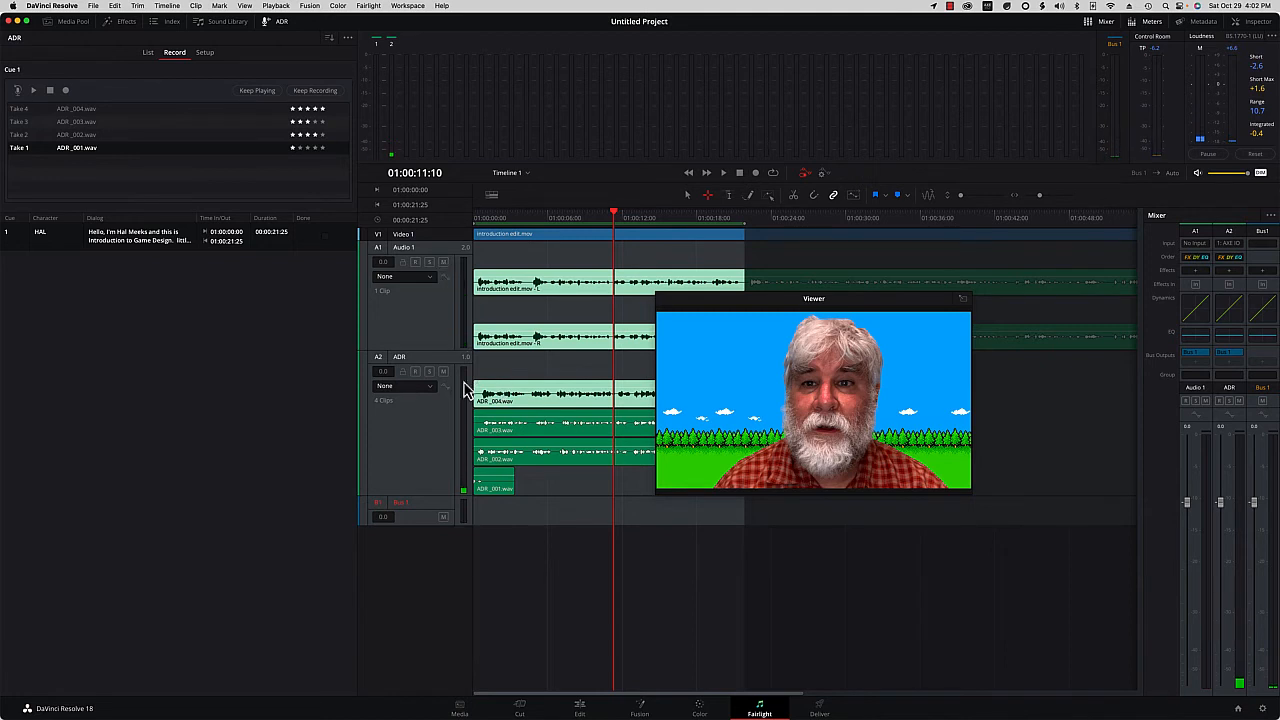
pyautogui.click(526, 423)
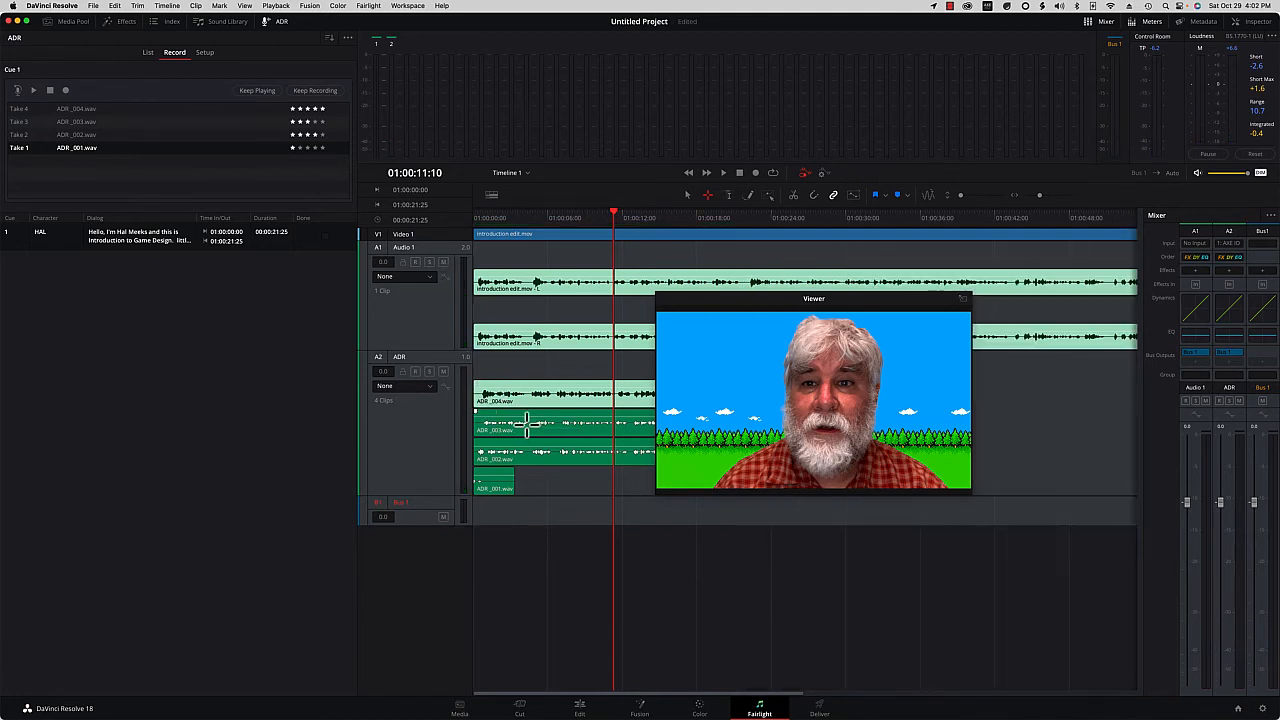
pyautogui.doubleClick(527, 425)
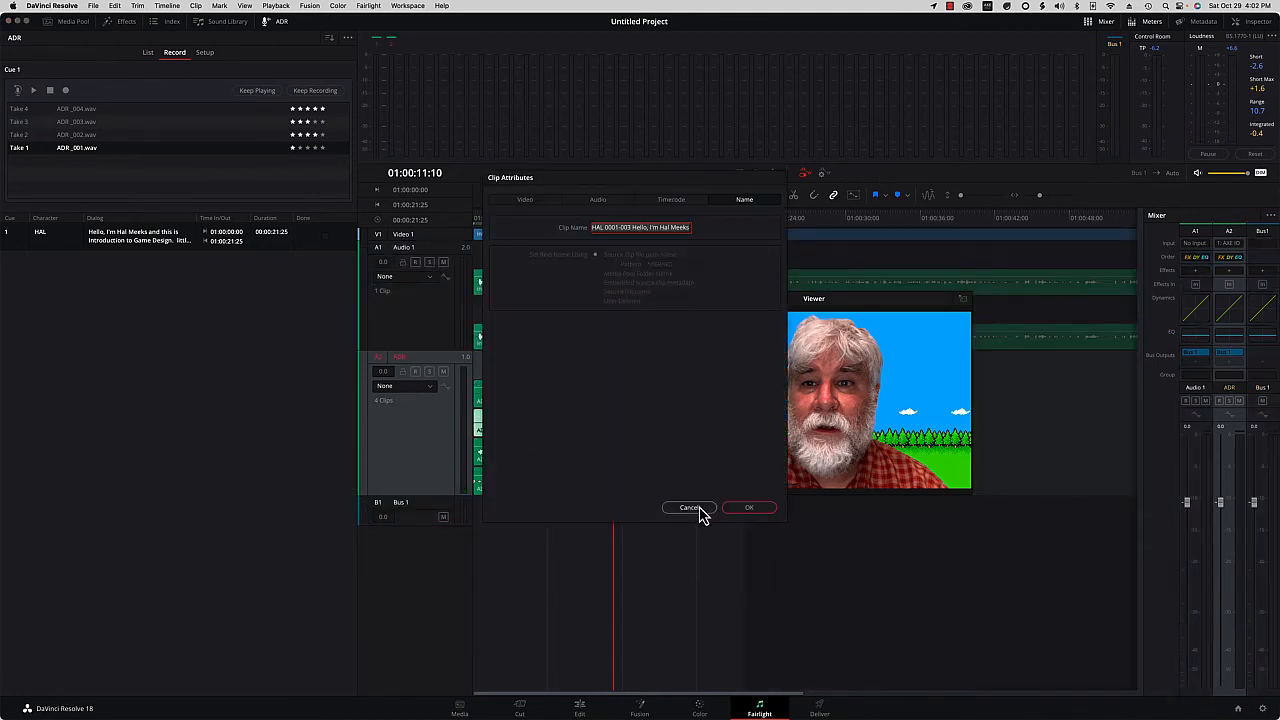
pyautogui.click(692, 508)
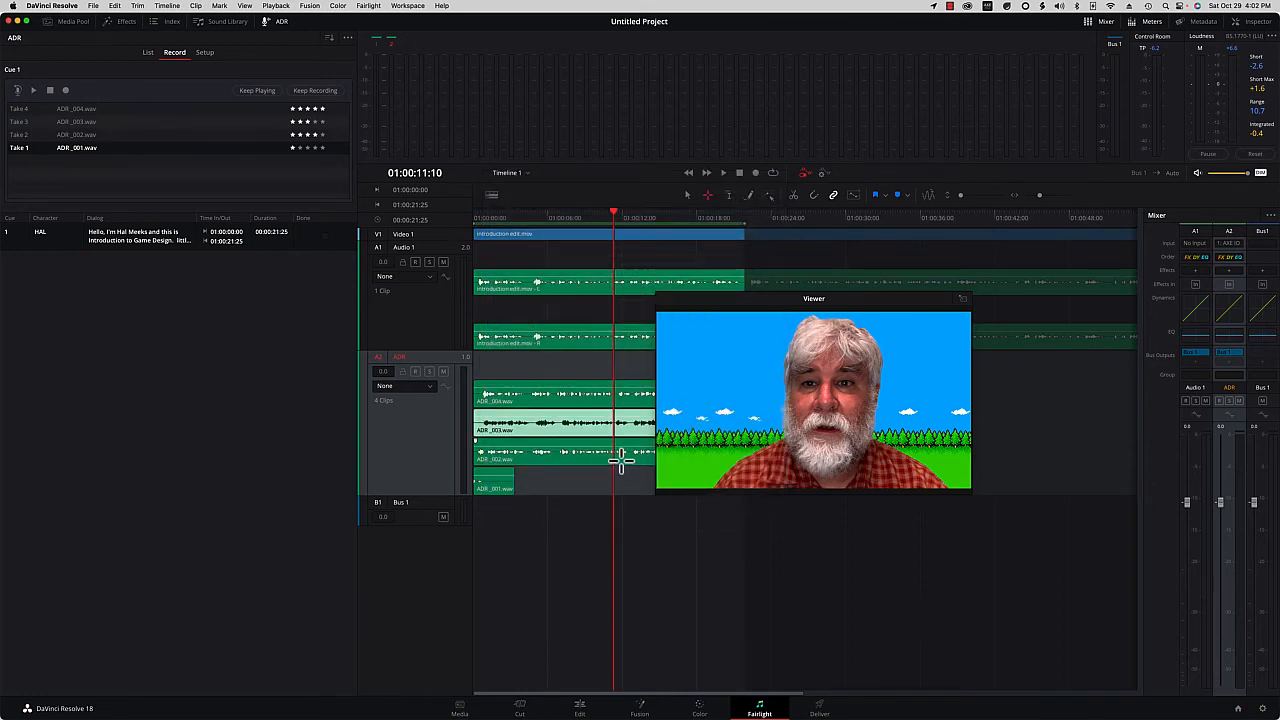
# Step: Move the ADR_002.wav take to the top layer of the ADR track and play it from the timeline start
pyautogui.click(550, 458)
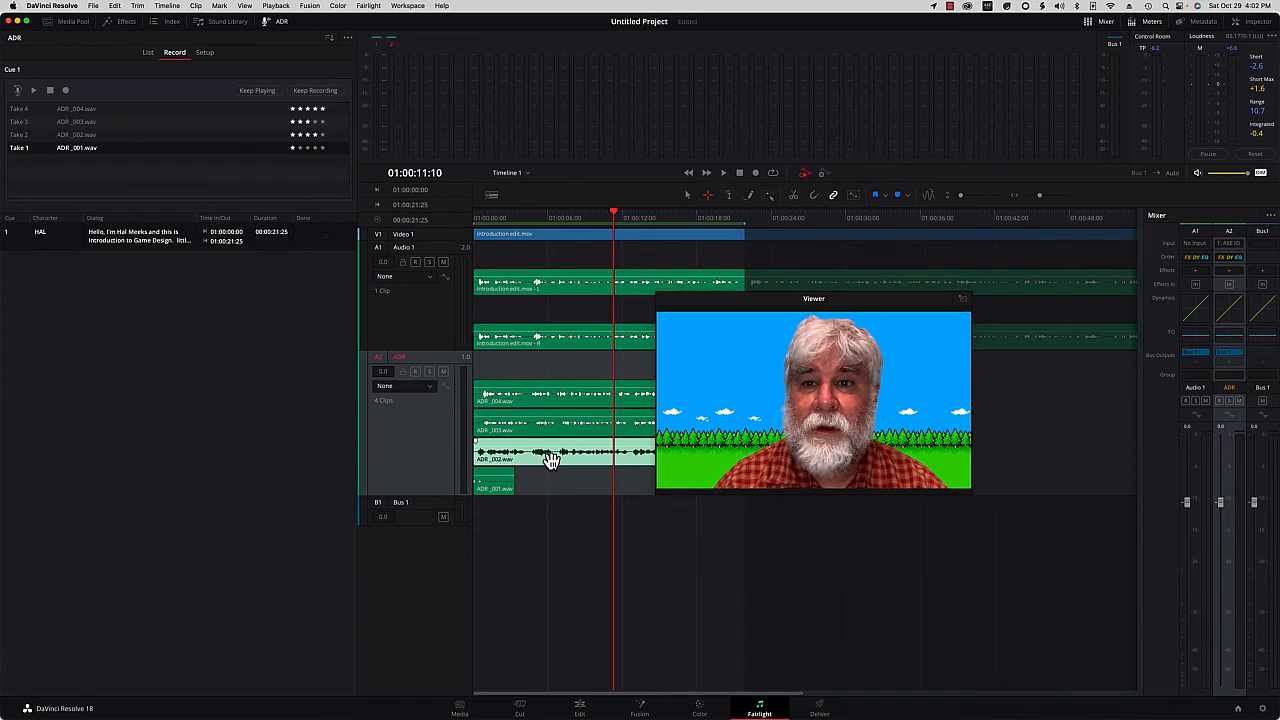
pyautogui.moveTo(550, 458); pyautogui.dragTo(540, 380)
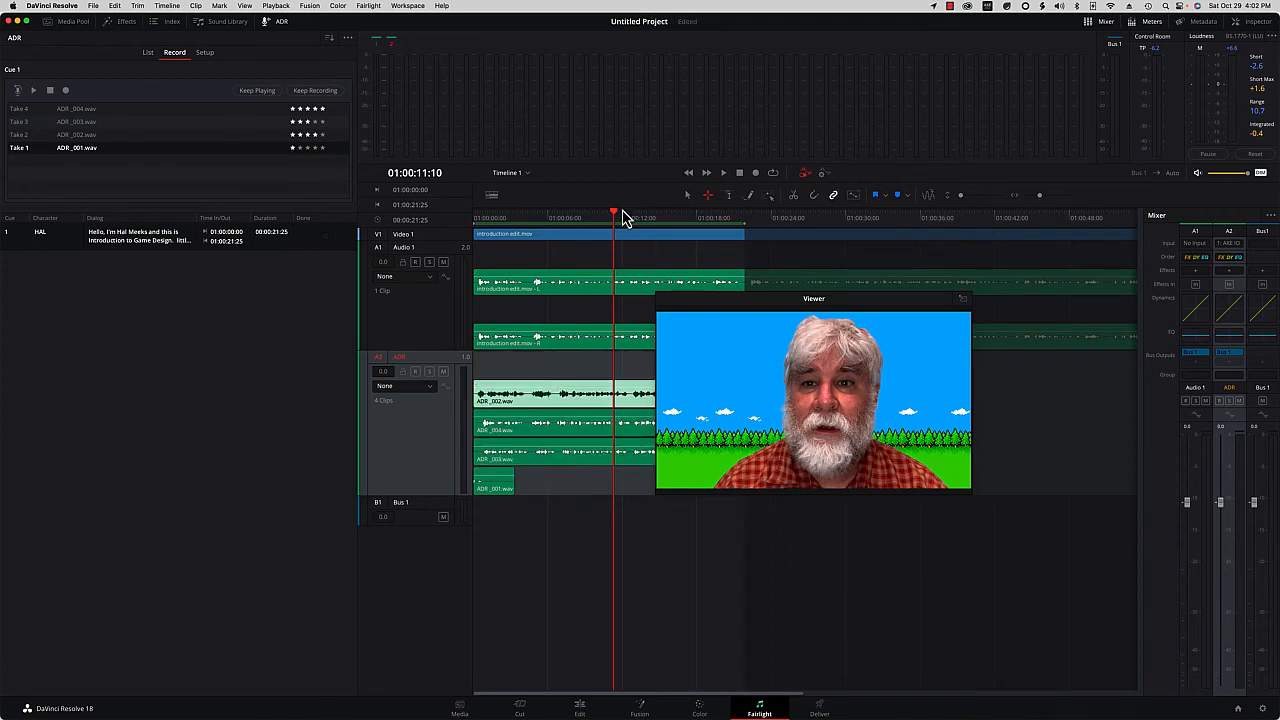
pyautogui.moveTo(611, 214); pyautogui.dragTo(465, 250)
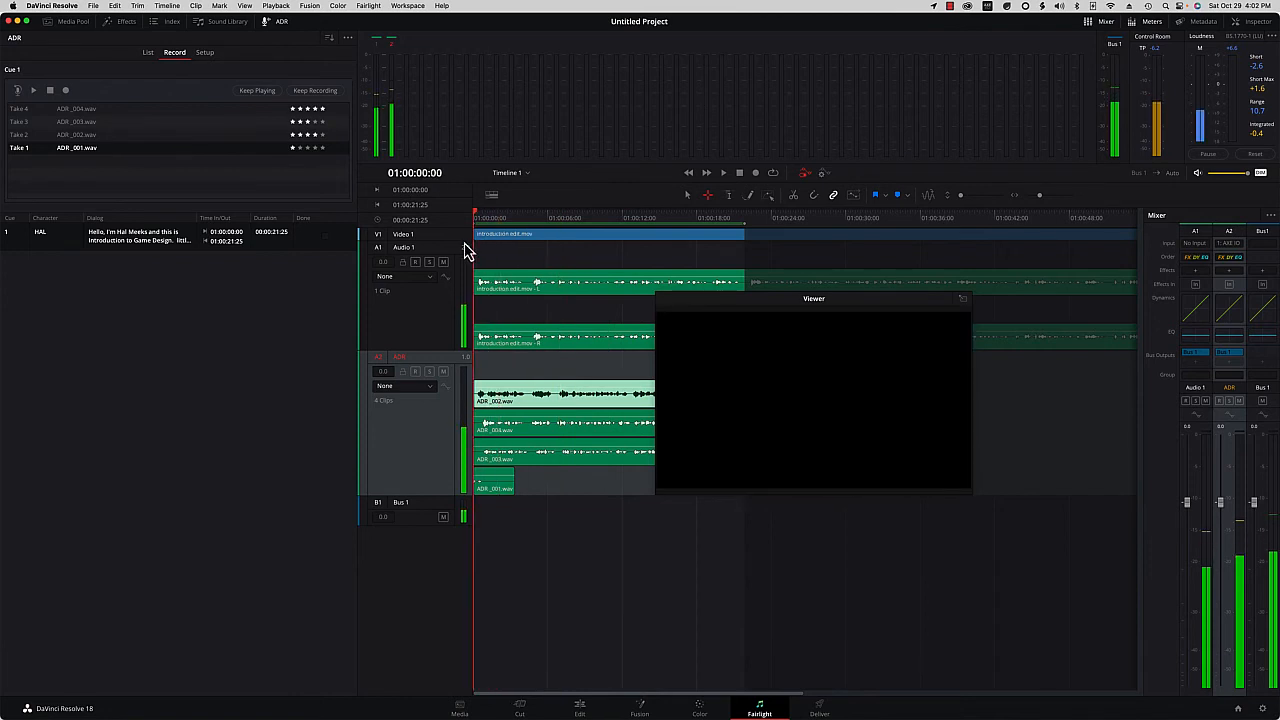
pyautogui.press('space')
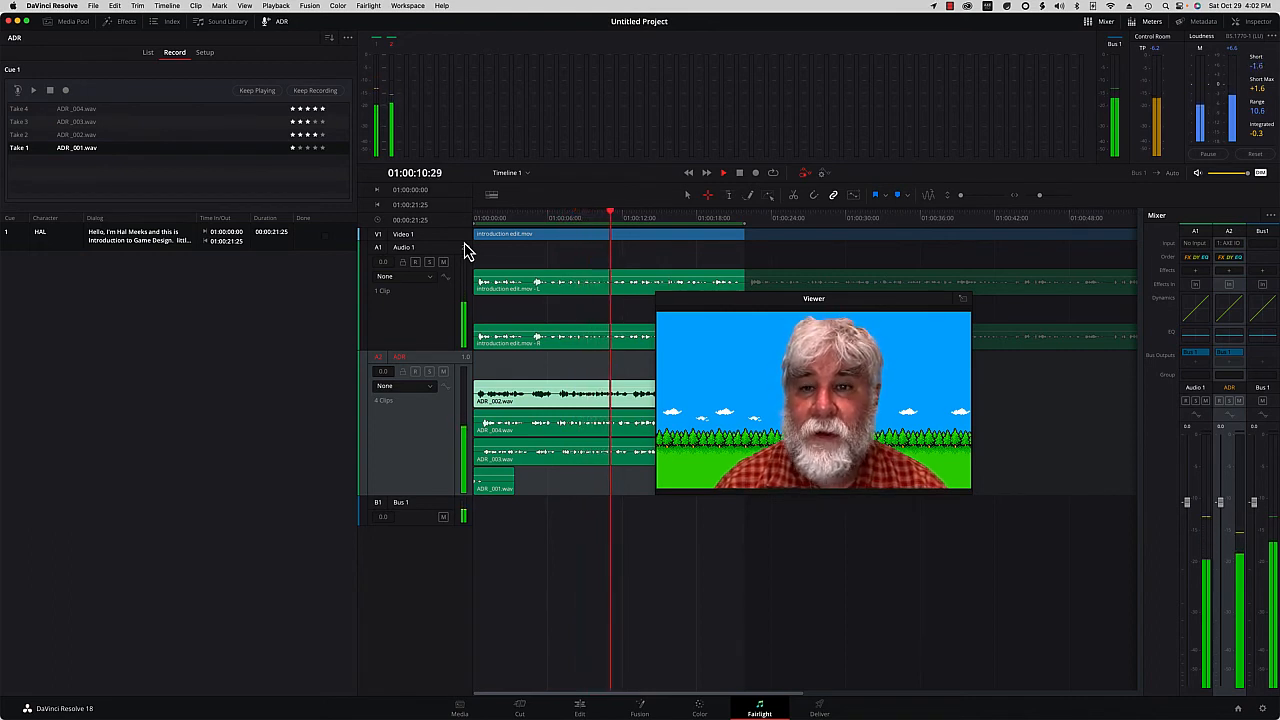
pyautogui.press('space')
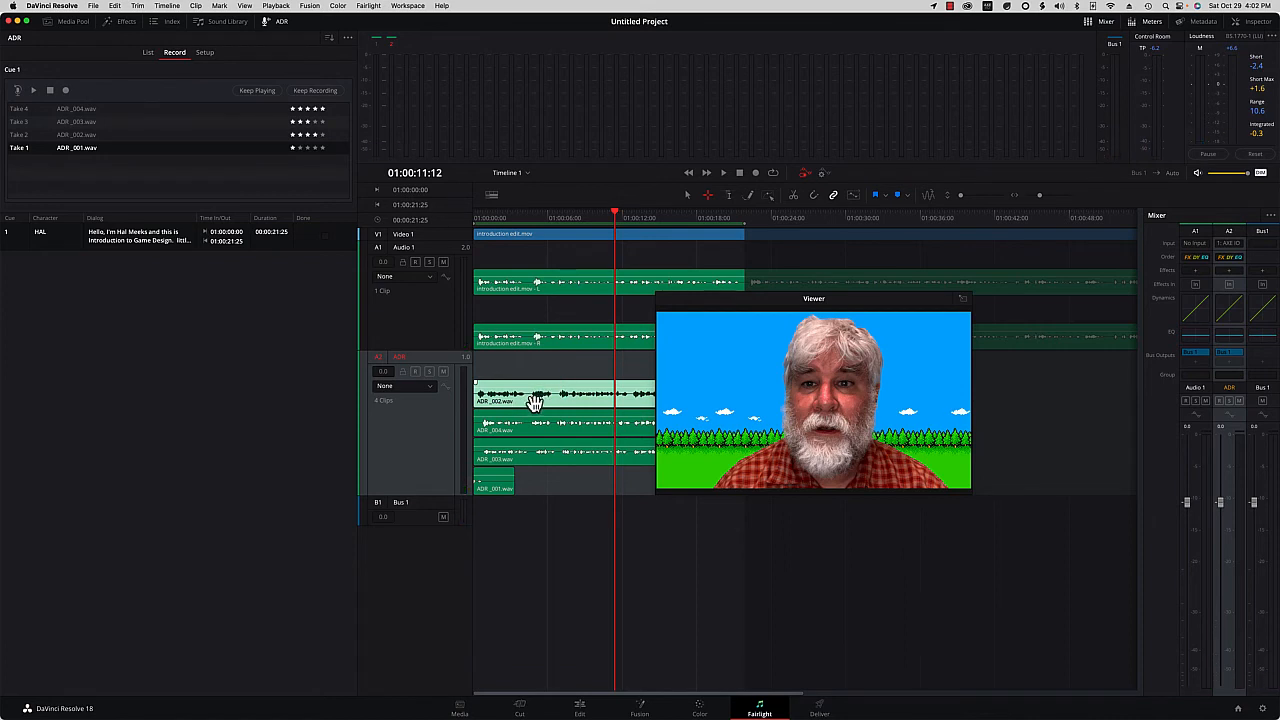
# Step: Return the playhead to 01:00:00:00
pyautogui.moveTo(620, 220); pyautogui.dragTo(597, 217)
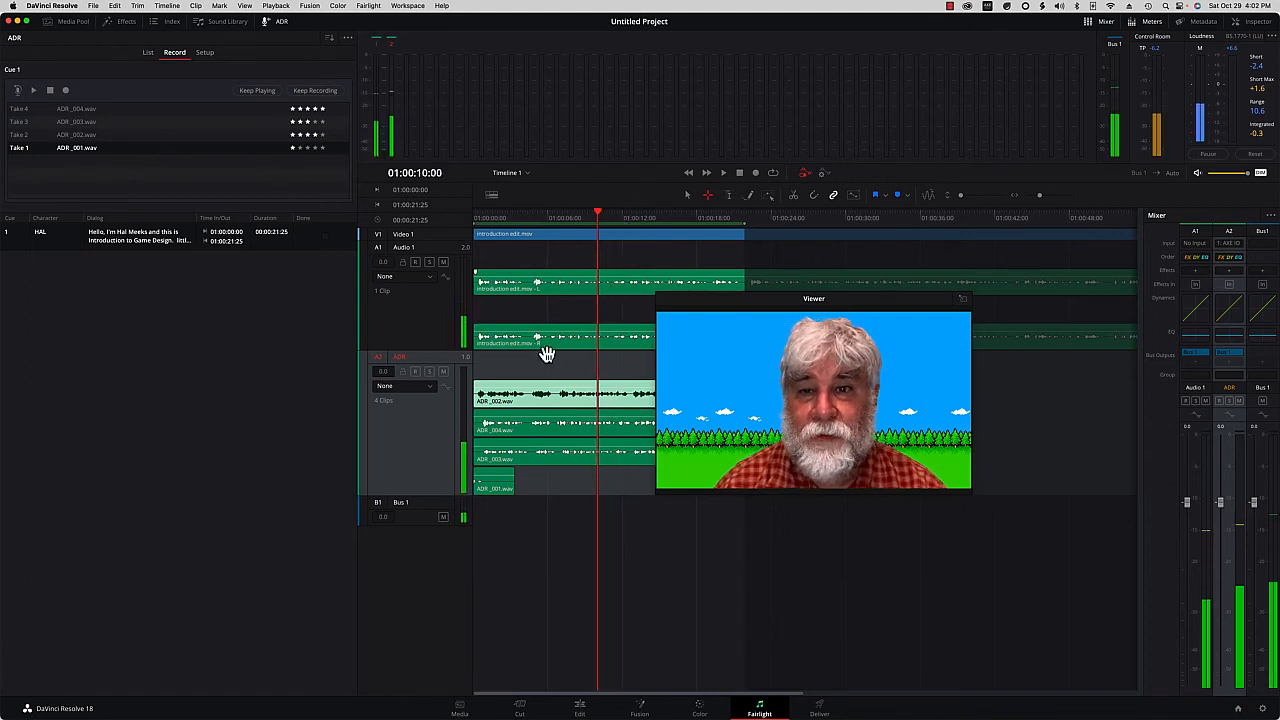
pyautogui.click(601, 219)
pyautogui.moveTo(600, 220); pyautogui.dragTo(475, 219)
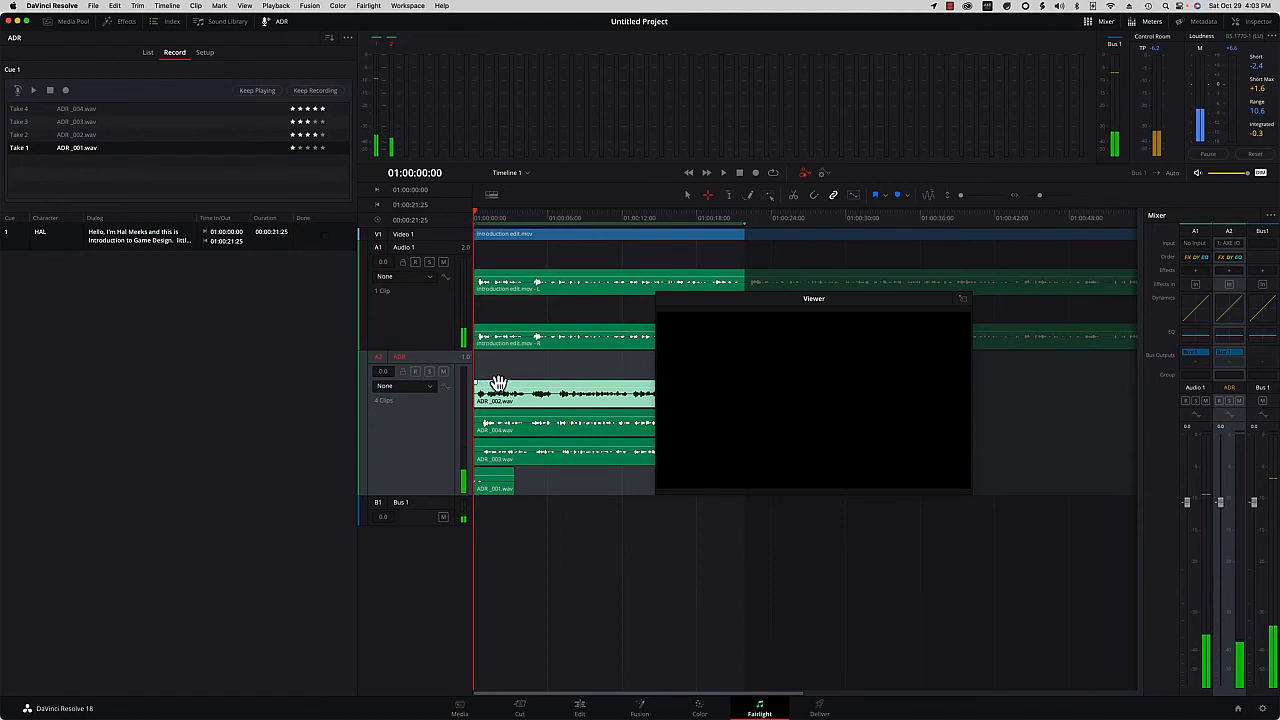
# Step: Try to offset the ADR_002.wav clip to start about 24 frames into the timeline
pyautogui.moveTo(498, 384); pyautogui.dragTo(507, 384)
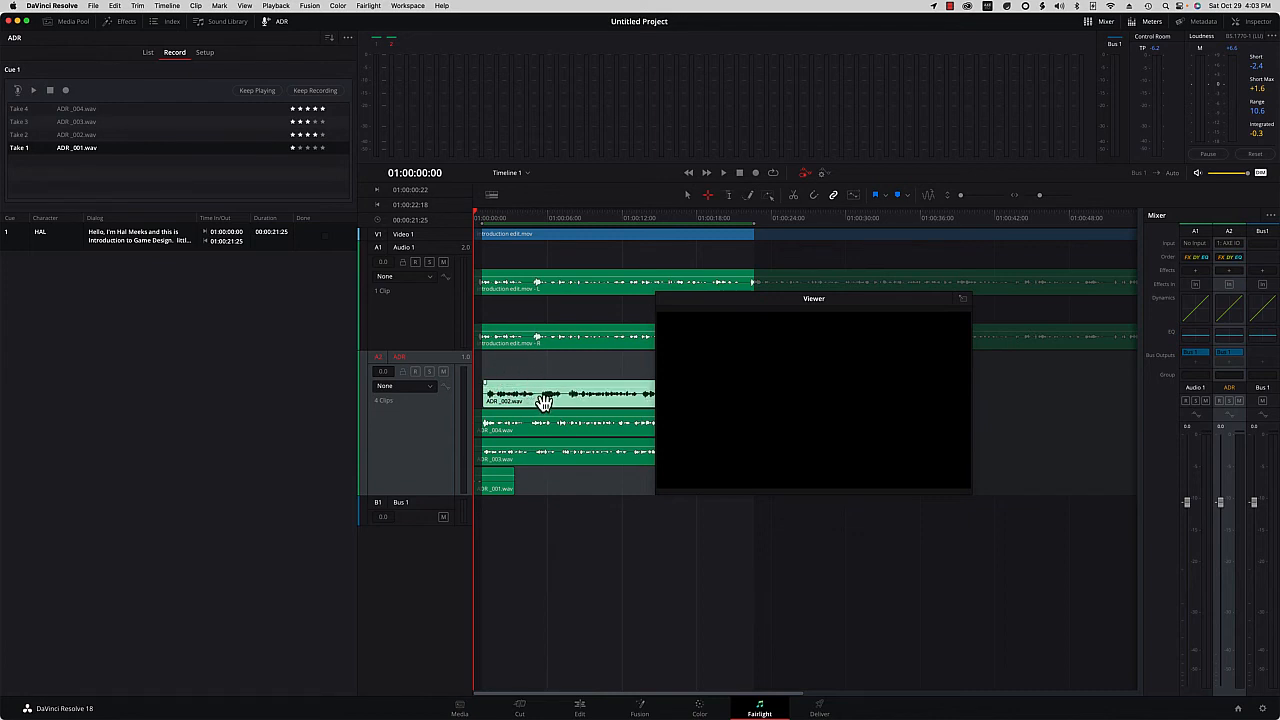
pyautogui.press('Delete')
pyautogui.moveTo(548, 398)
pyautogui.mouseDown()
pyautogui.moveTo(532, 386)
pyautogui.moveTo(544, 383)
pyautogui.mouseUp()
# Step: Look up the Snapping command with the search term "snap", and move the ADR_002.wav clip back to 01:00:00:00
pyautogui.click(443, 6)
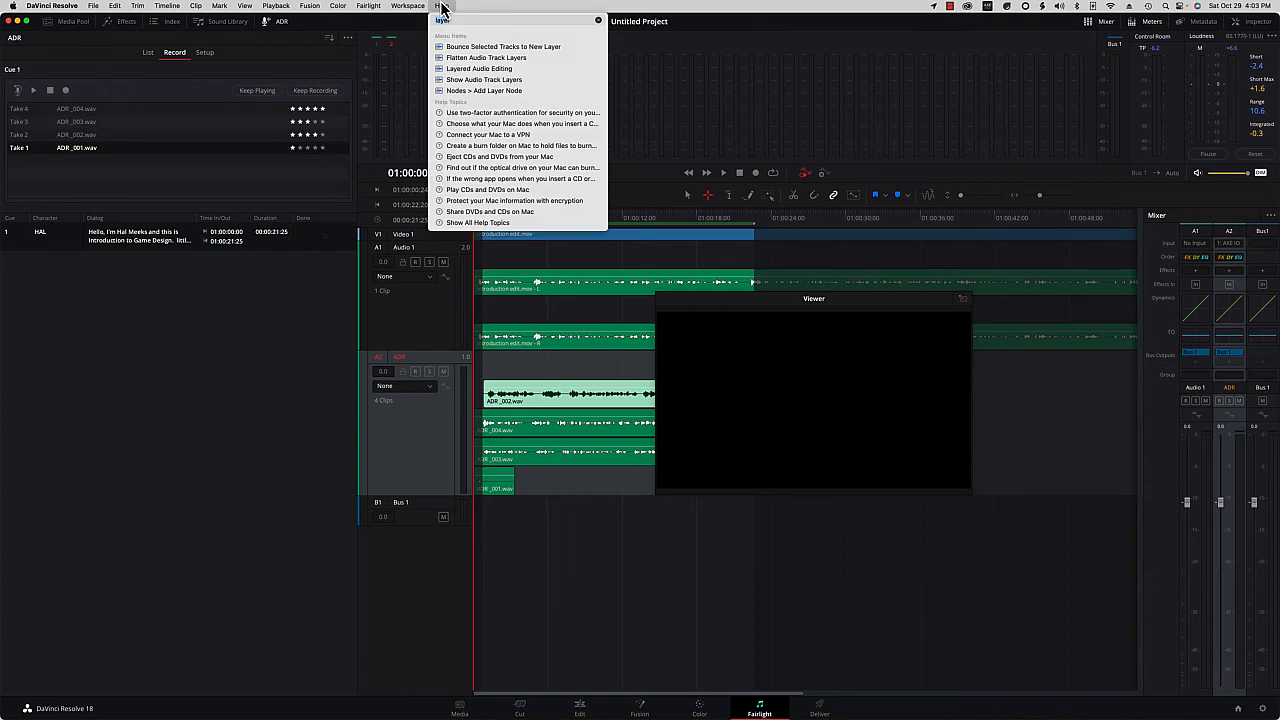
pyautogui.write('snap')
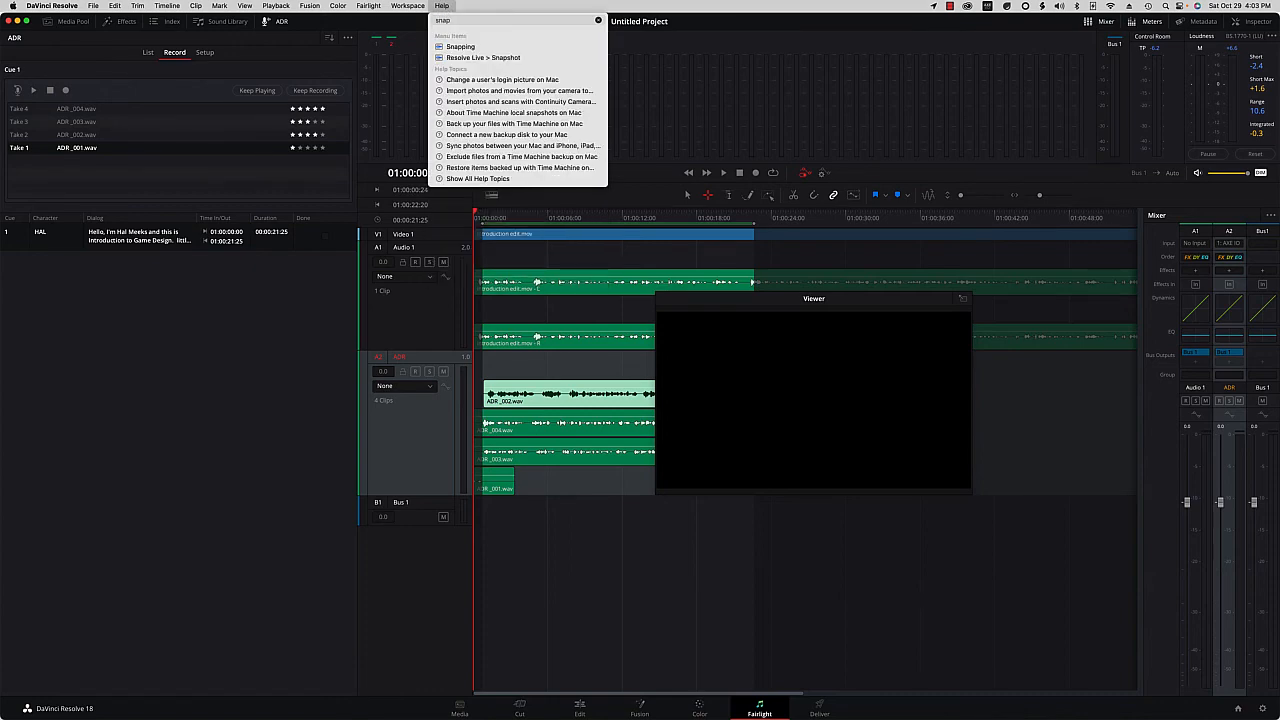
pyautogui.moveTo(448, 48)
pyautogui.click(539, 389)
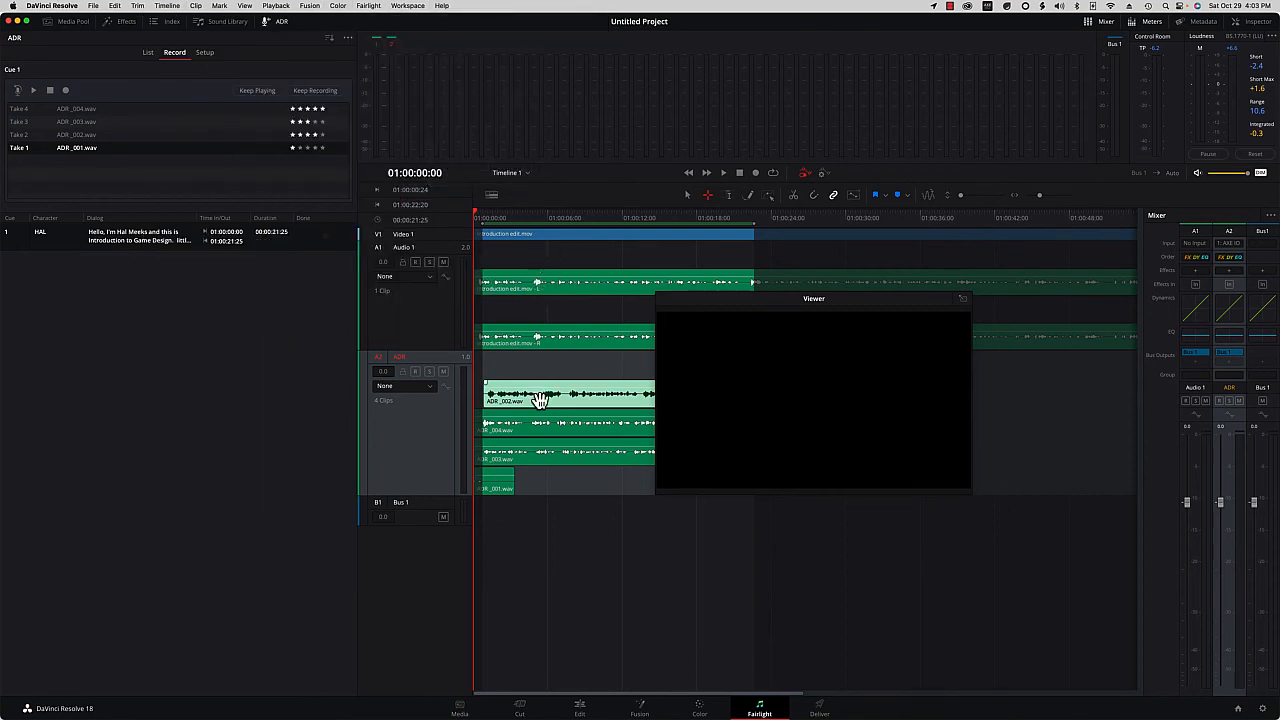
pyautogui.moveTo(540, 400); pyautogui.dragTo(530, 375)
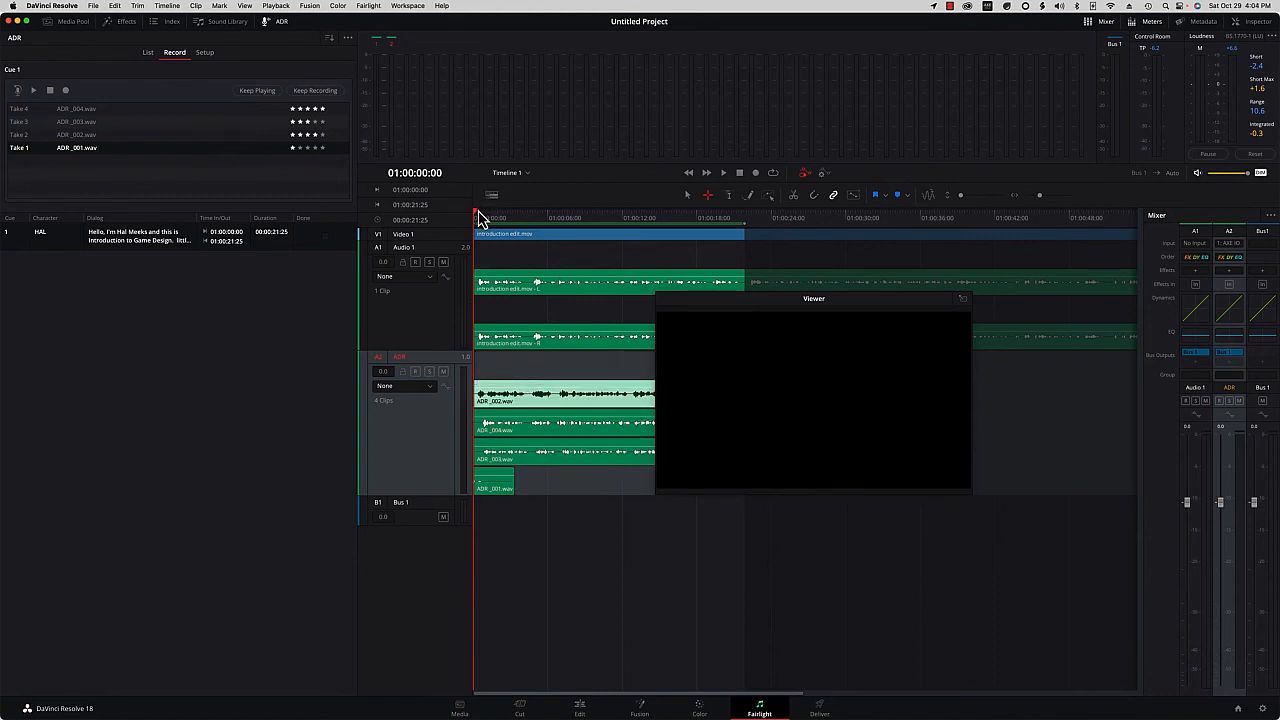
# Step: Play the opening 4 seconds of the ADR_002.wav take and move the viewer clear of the cue's clips
pyautogui.press('space')
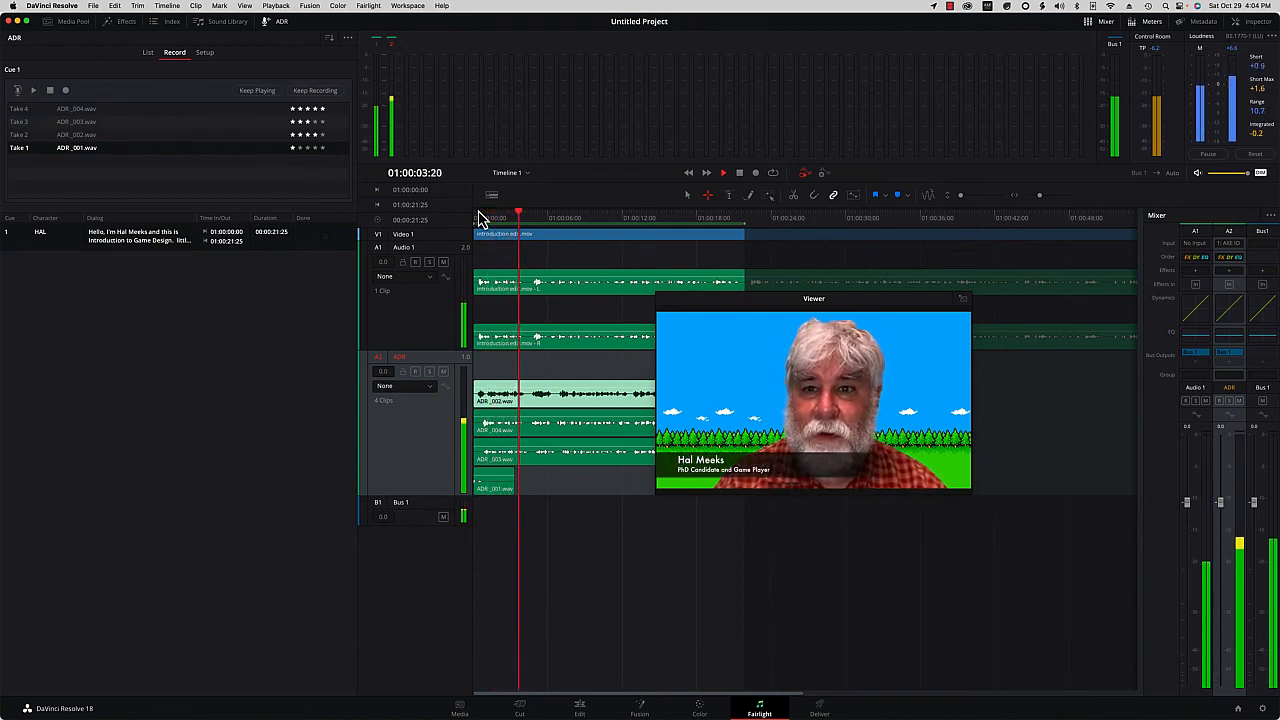
pyautogui.press('space')
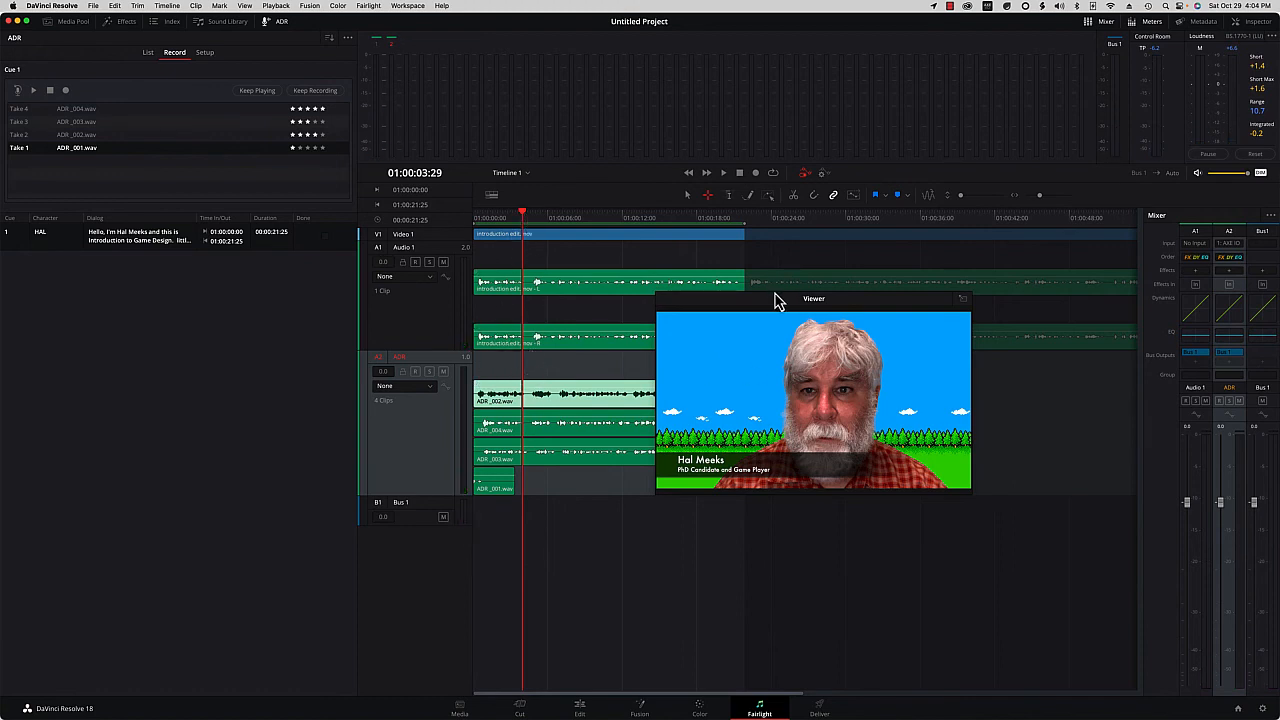
pyautogui.moveTo(768, 305); pyautogui.dragTo(840, 248)
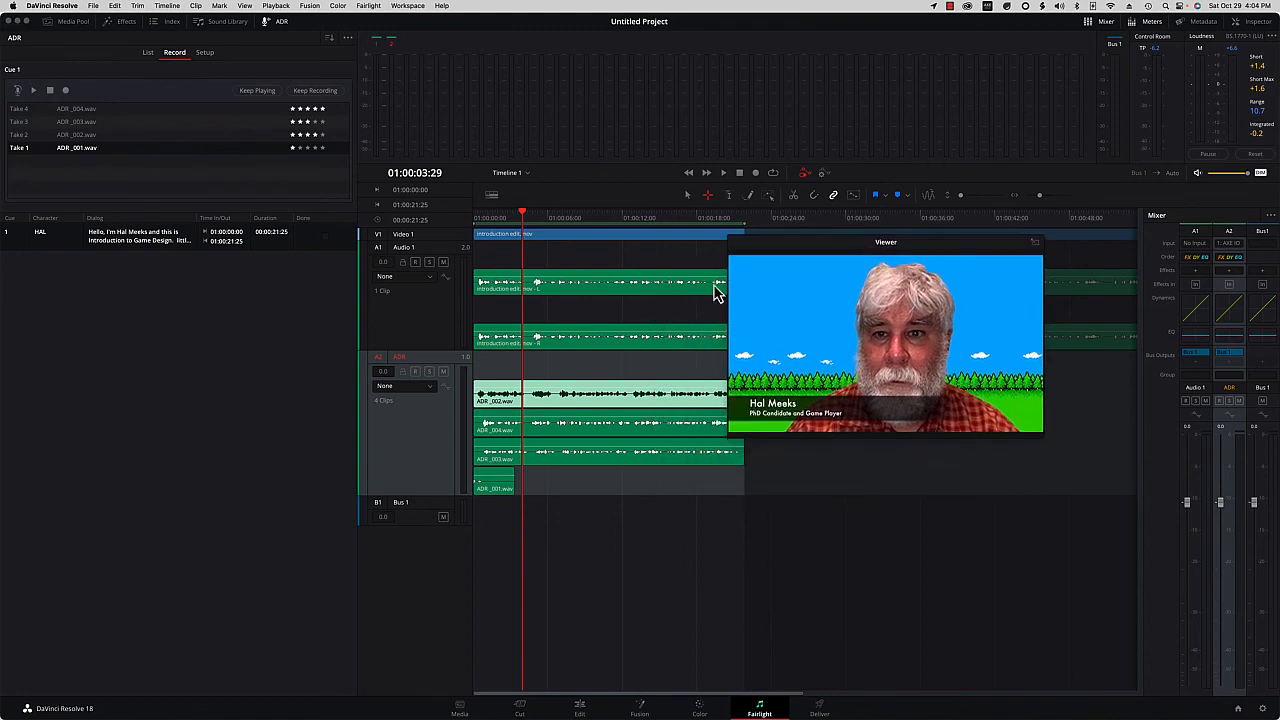
# Step: Enable Elastic Wave on the ADR_002.wav clip
pyautogui.doubleClick(483, 392)
pyautogui.click(698, 508)
pyautogui.rightClick(484, 389)
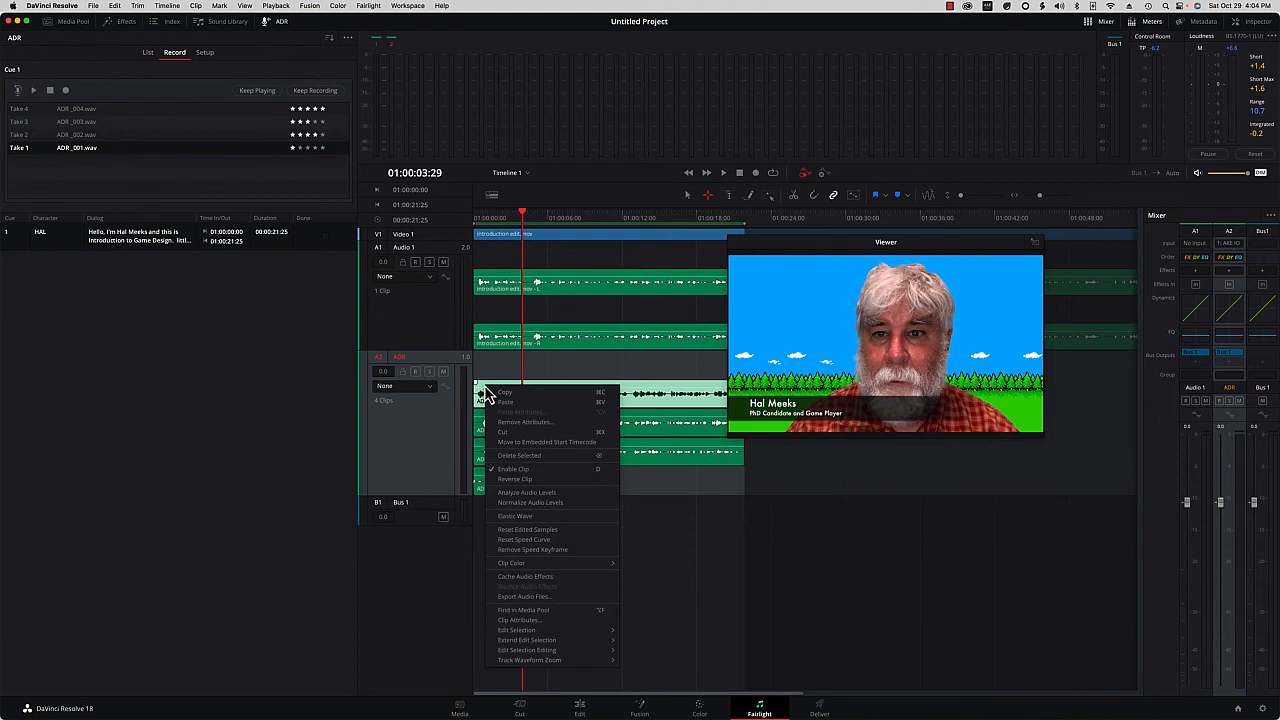
pyautogui.click(517, 518)
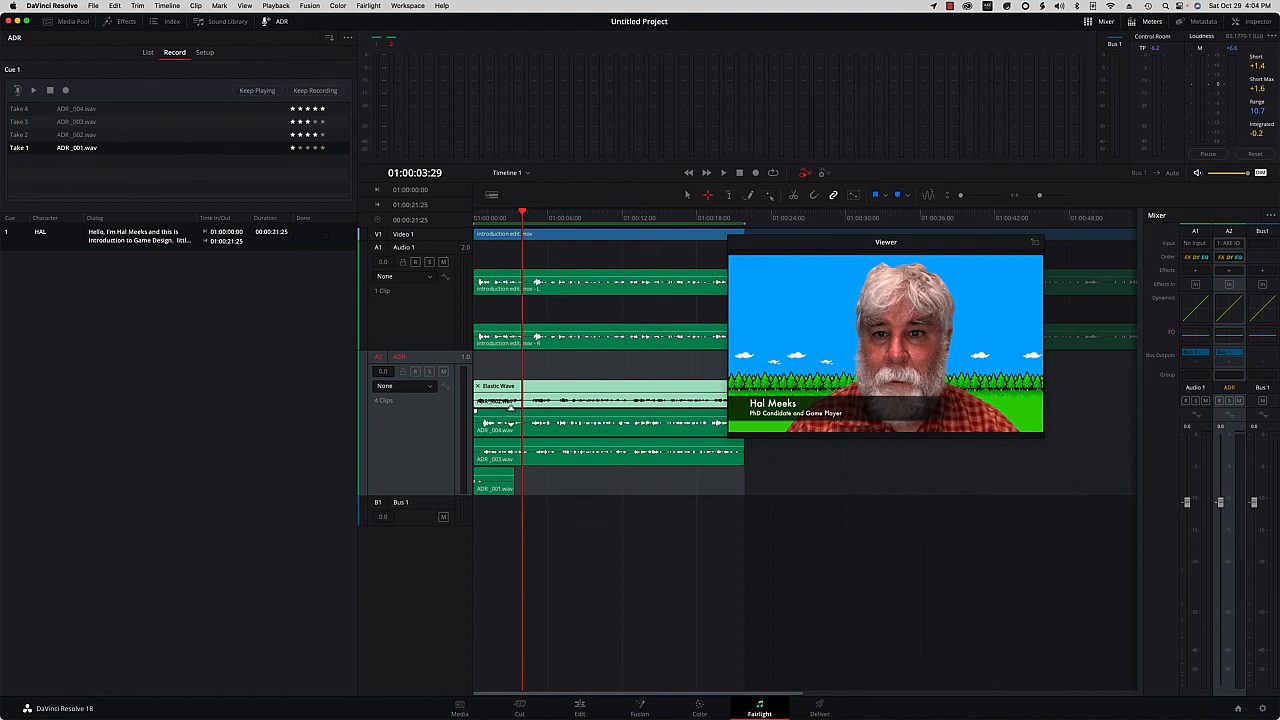
# Step: Scrub the audio around 01:00:04:00 to compare the timing, and bring the playhead back near the timeline start
pyautogui.click(525, 218)
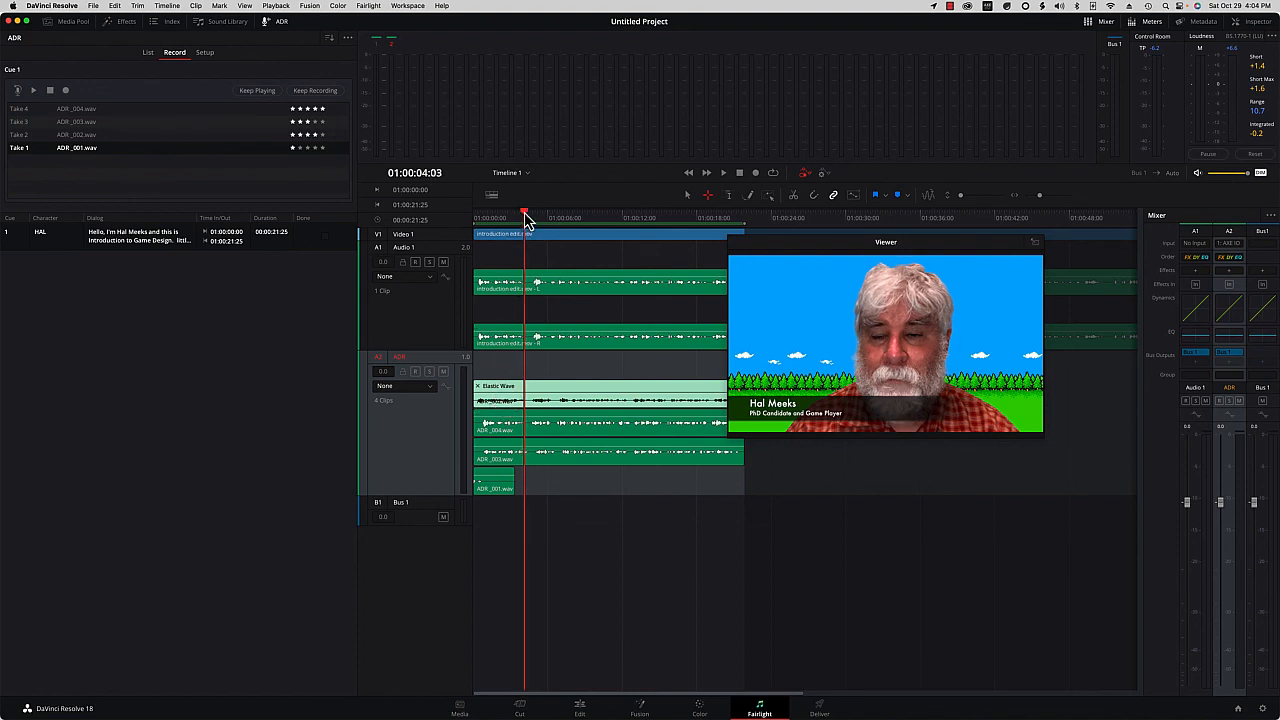
pyautogui.click(523, 218)
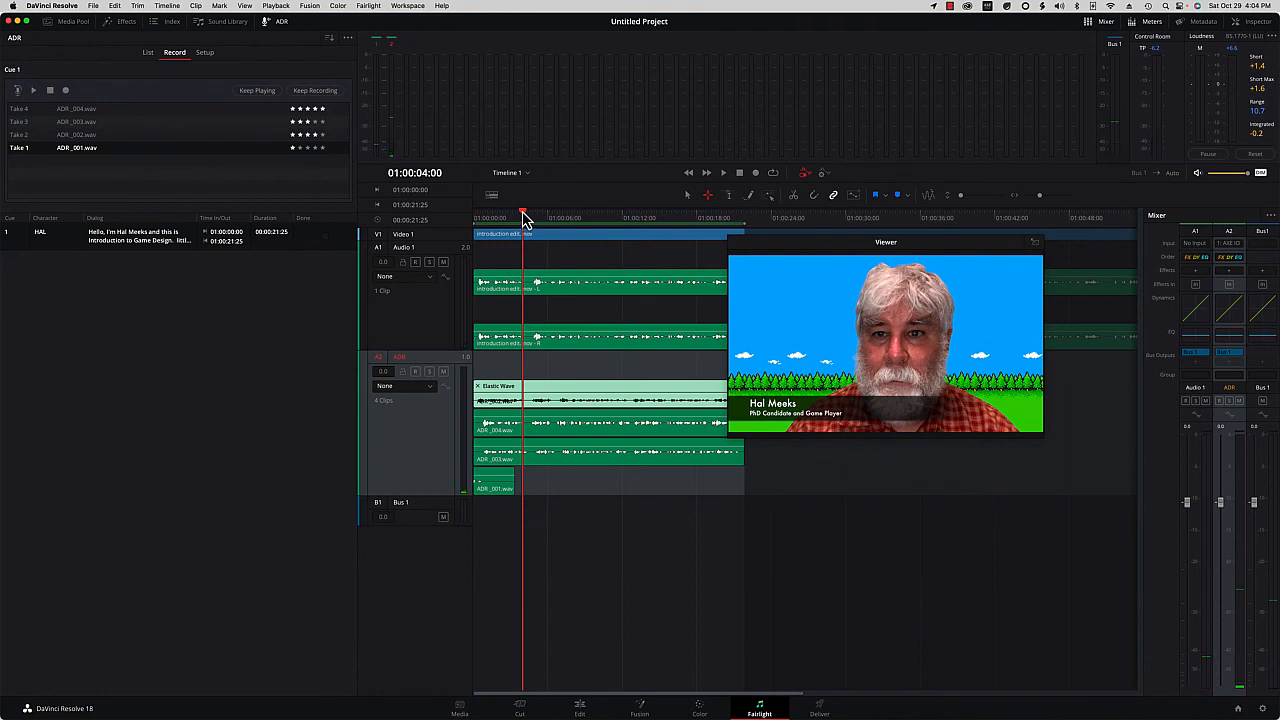
pyautogui.click(525, 218)
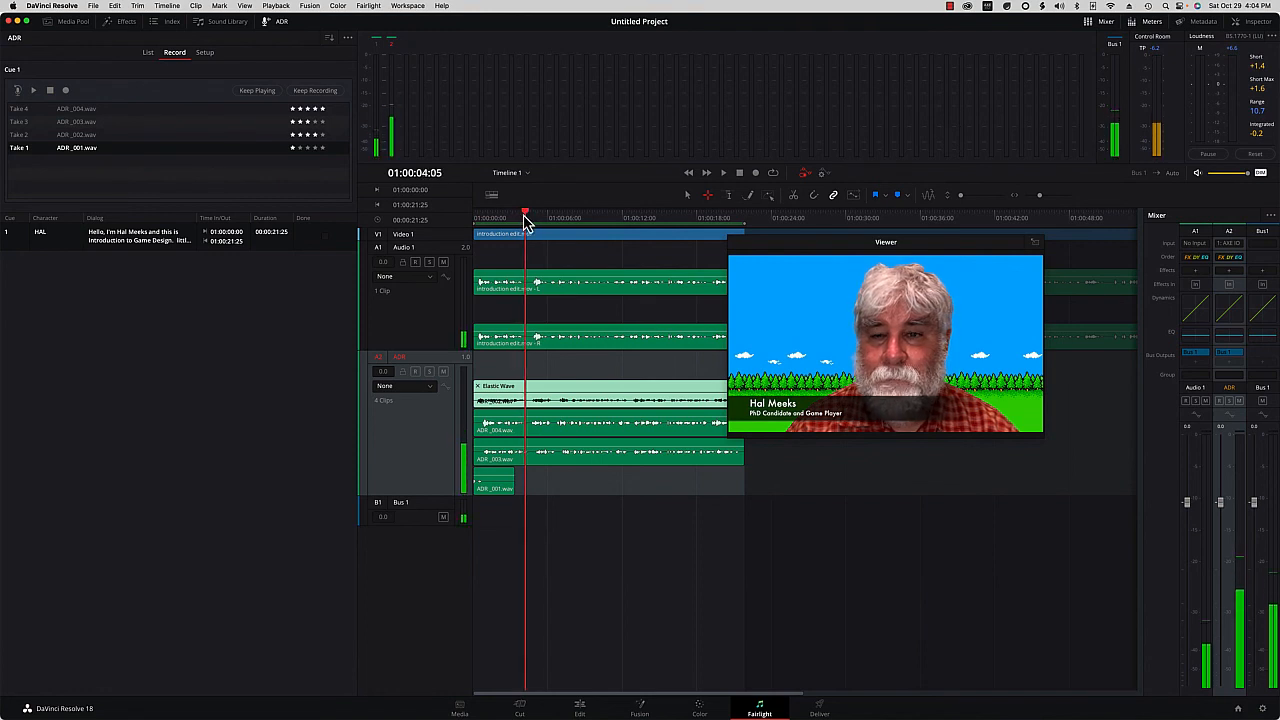
pyautogui.moveTo(525, 218); pyautogui.dragTo(493, 218)
pyautogui.moveTo(484, 217); pyautogui.dragTo(476, 216)
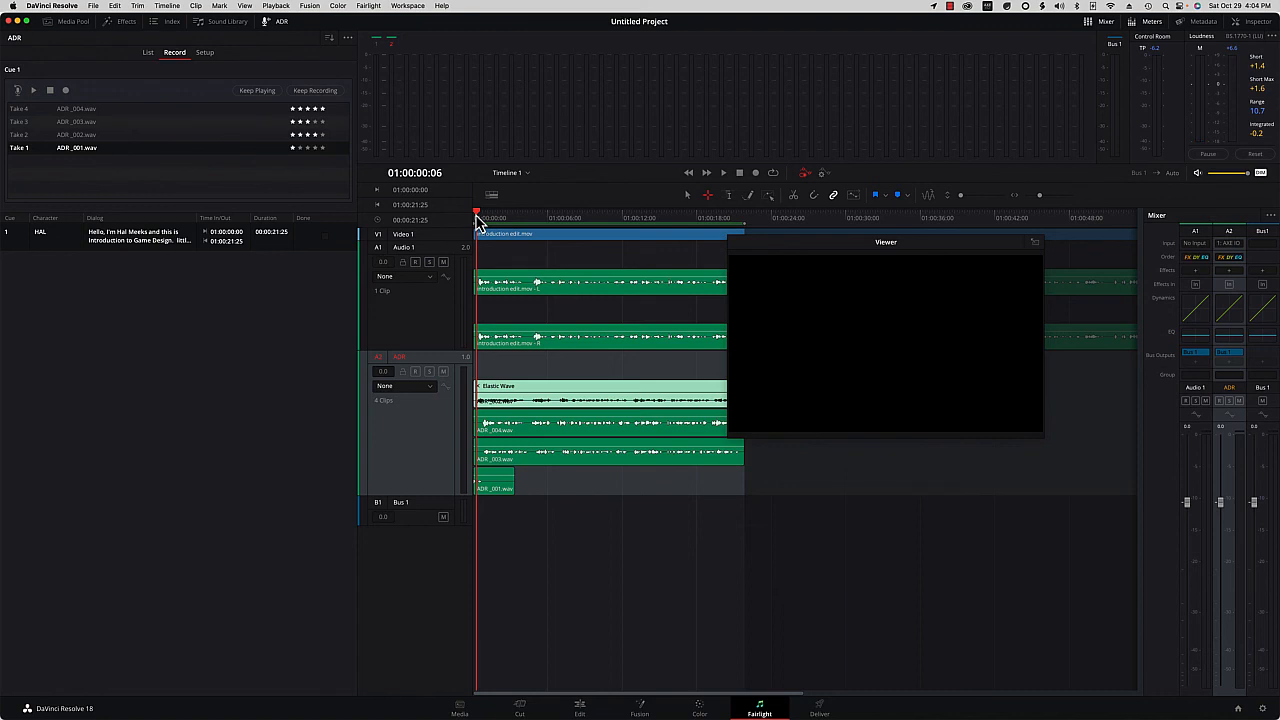
# Step: Retime the opening of the ADR_002.wav clip with an Elastic Wave point at about 01:00:04:00, and play back the result
pyautogui.click(486, 418)
pyautogui.click(531, 397)
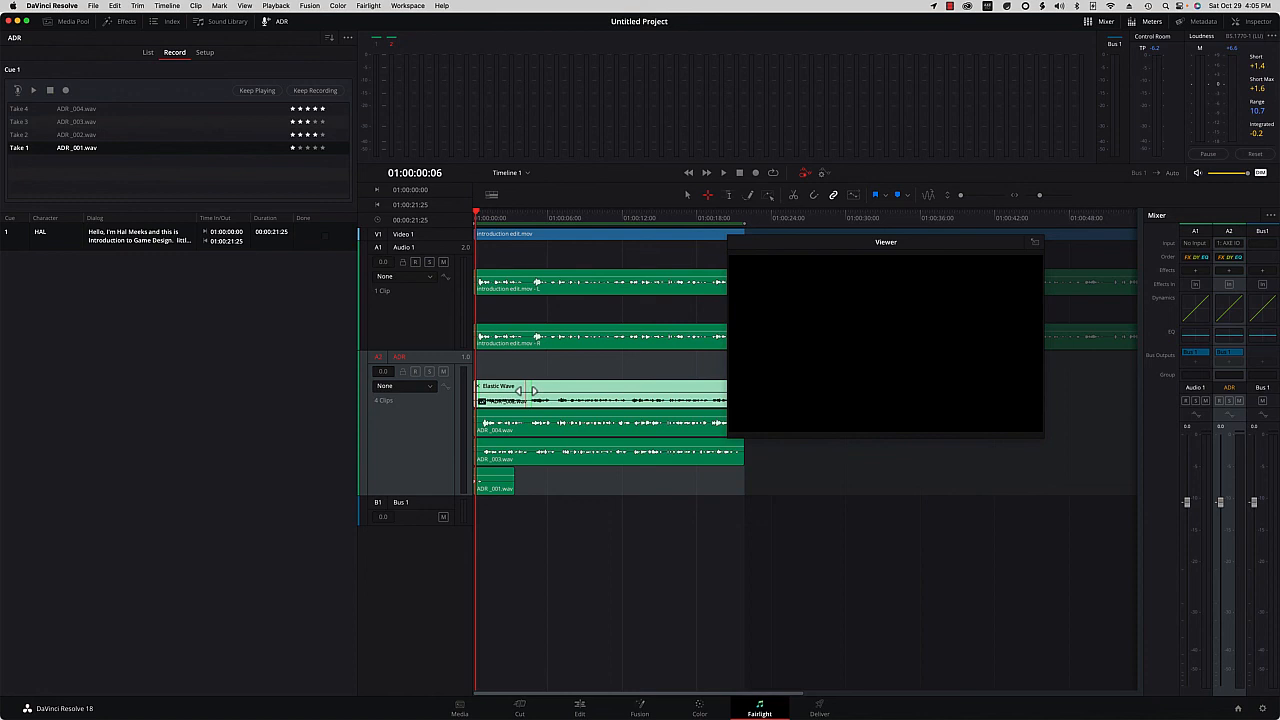
pyautogui.click(479, 218)
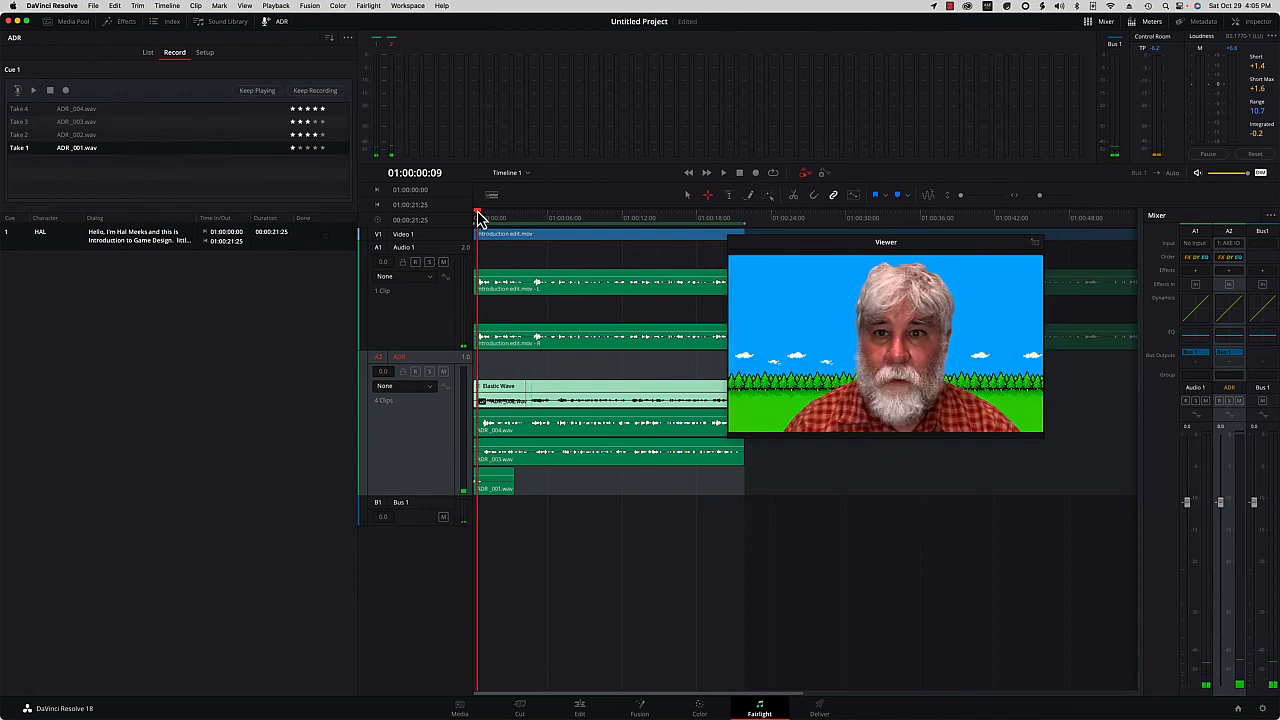
pyautogui.press('space')
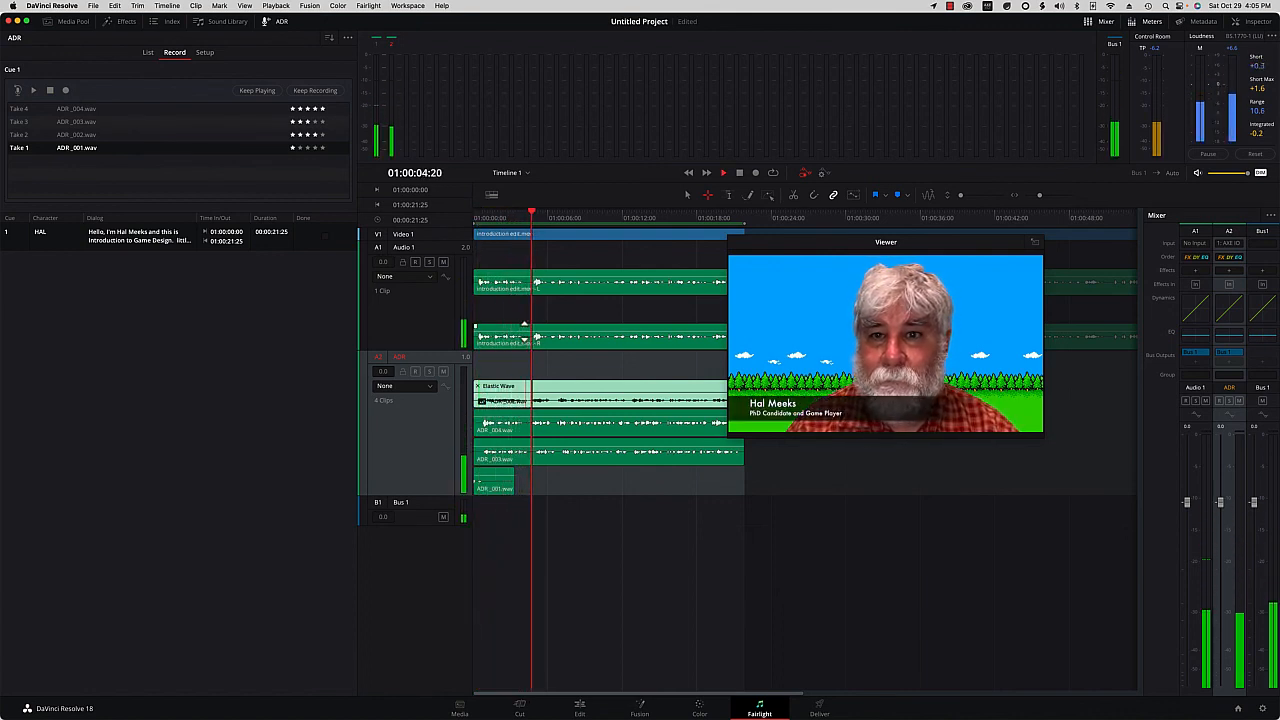
pyautogui.press('space')
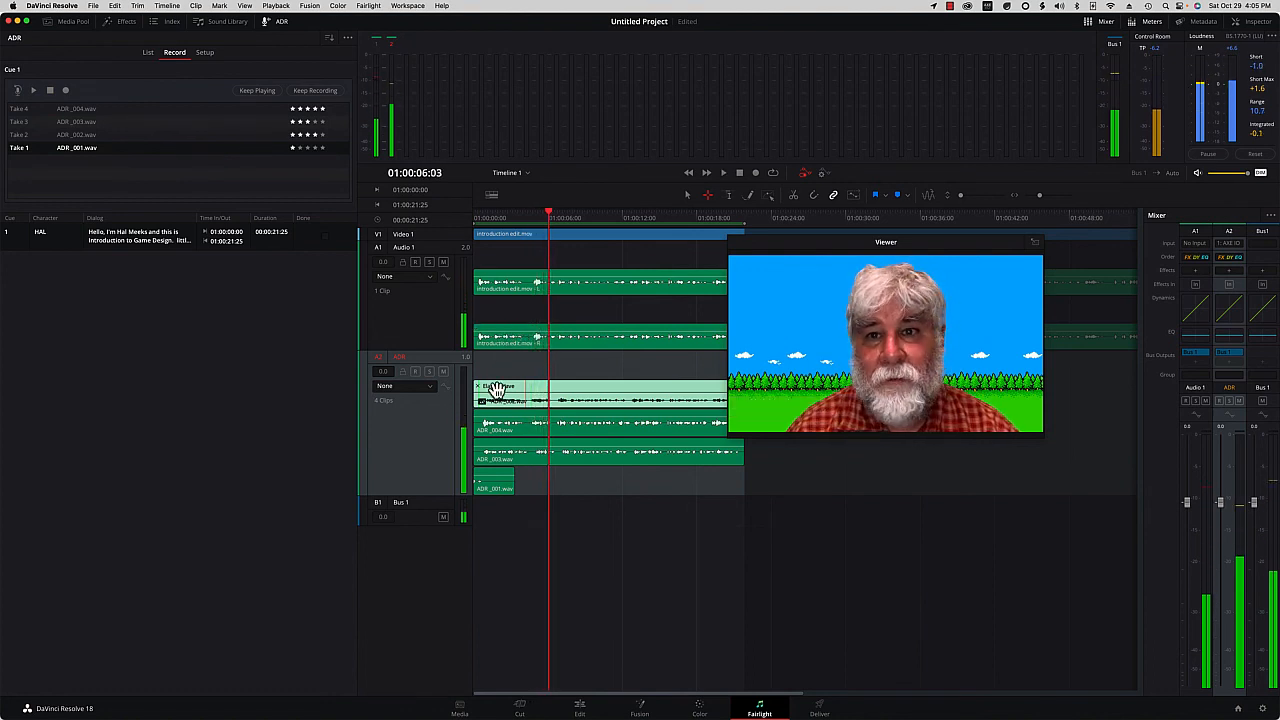